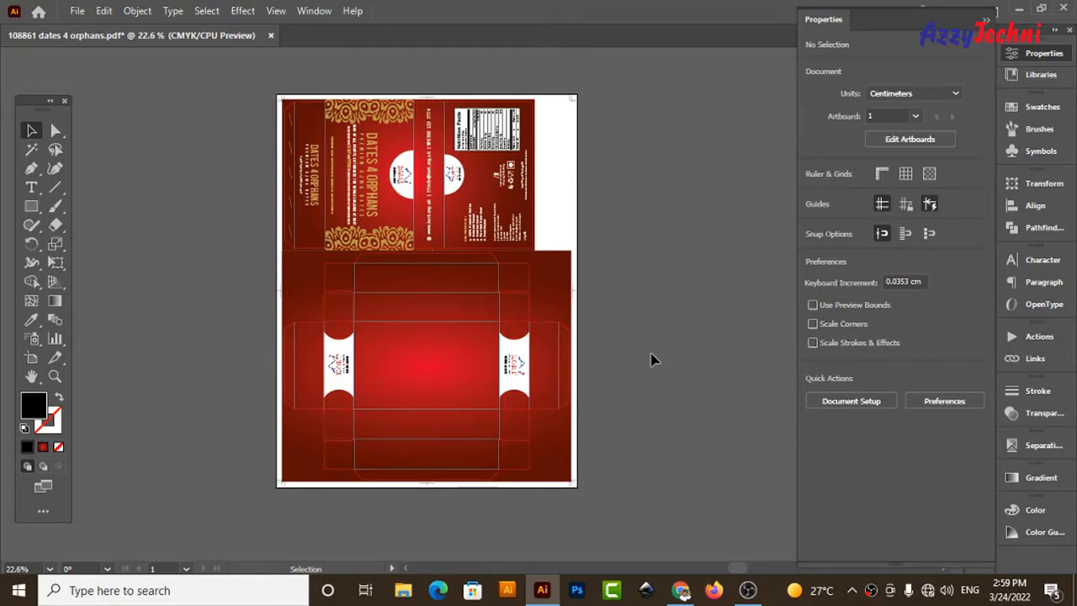
Zoom into the red Dates 4 Orphans box artwork, recentre it, and bring up the Window menu
key("z")
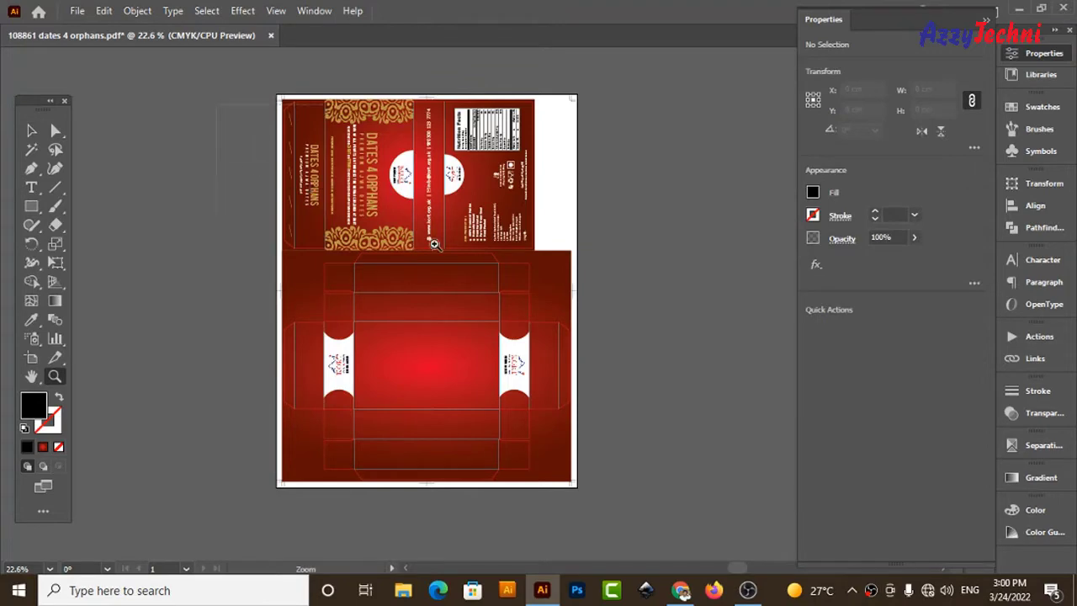
left_click_drag(434, 244, 676, 522)
key("v")
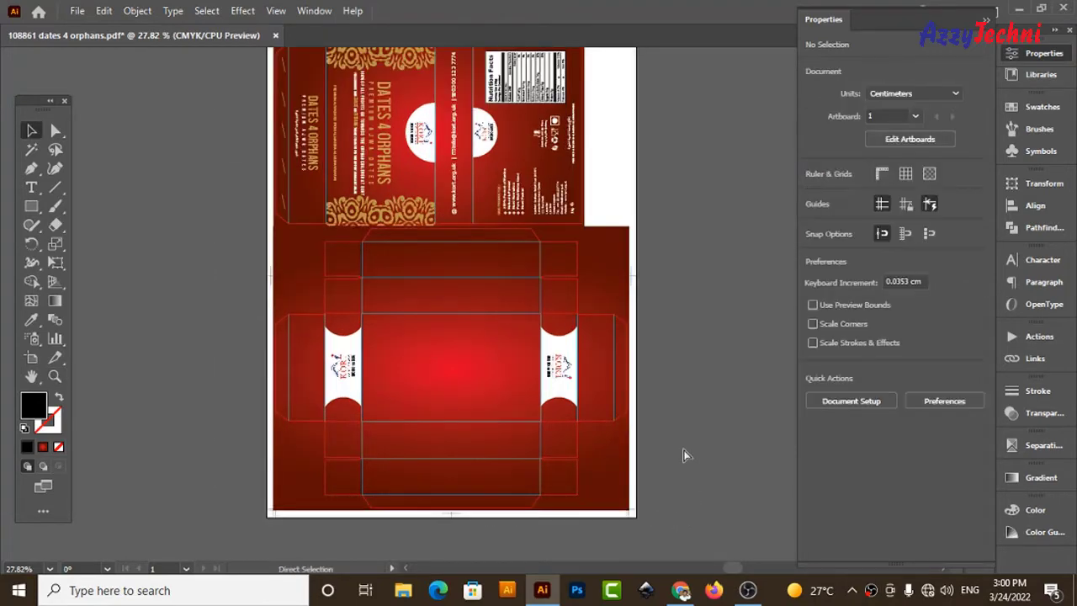
key("ctrl+minus")
left_click_drag(673, 364, 661, 361)
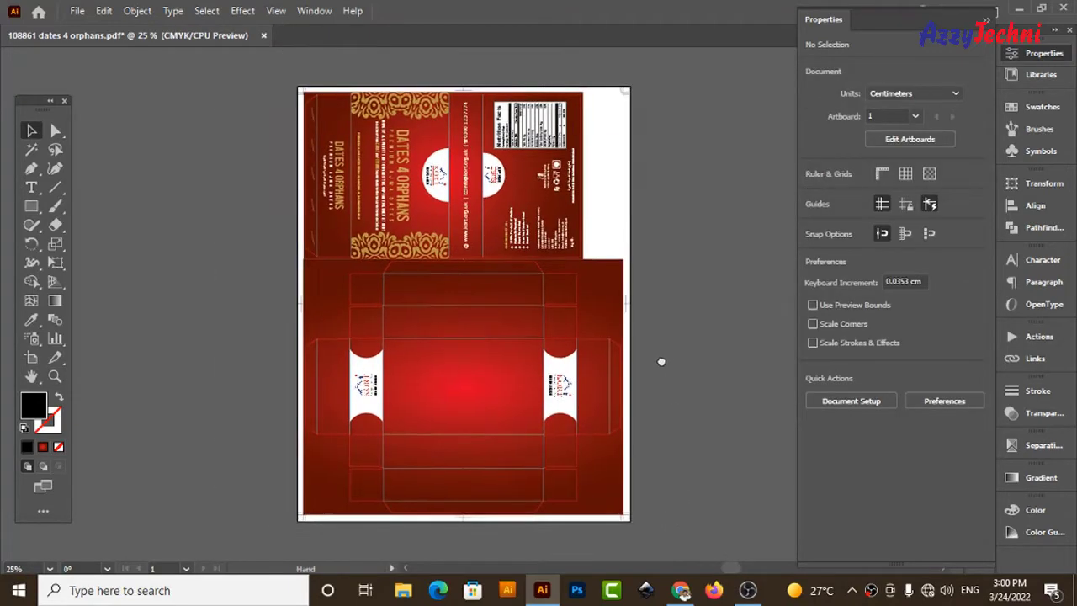
key("alt+w")
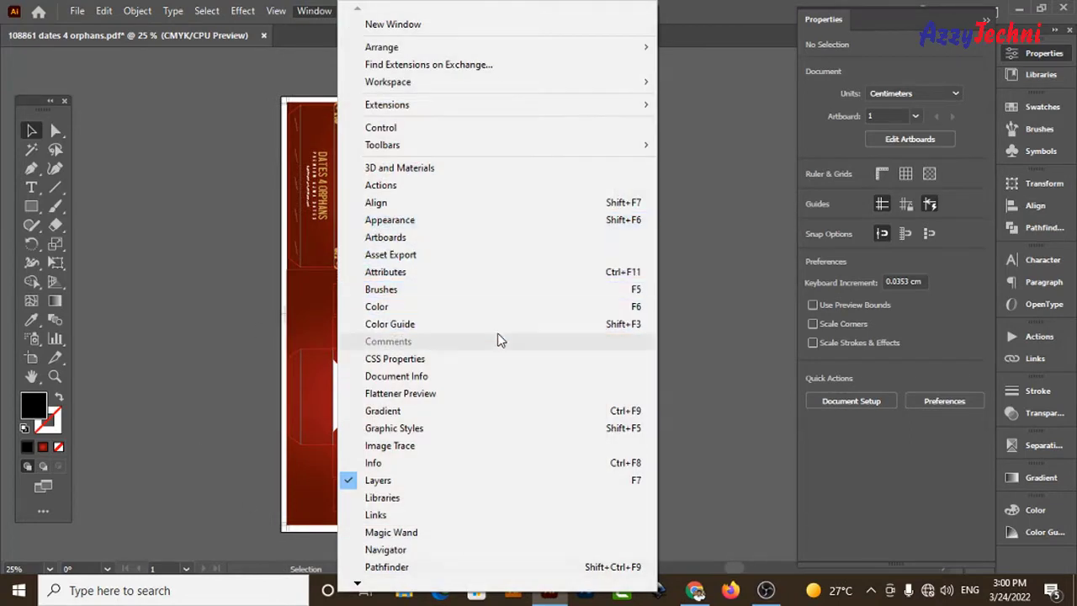
Hide Layer 1's printed artwork in the Layers panel so only the dieline outlines remain
left_click(426, 483)
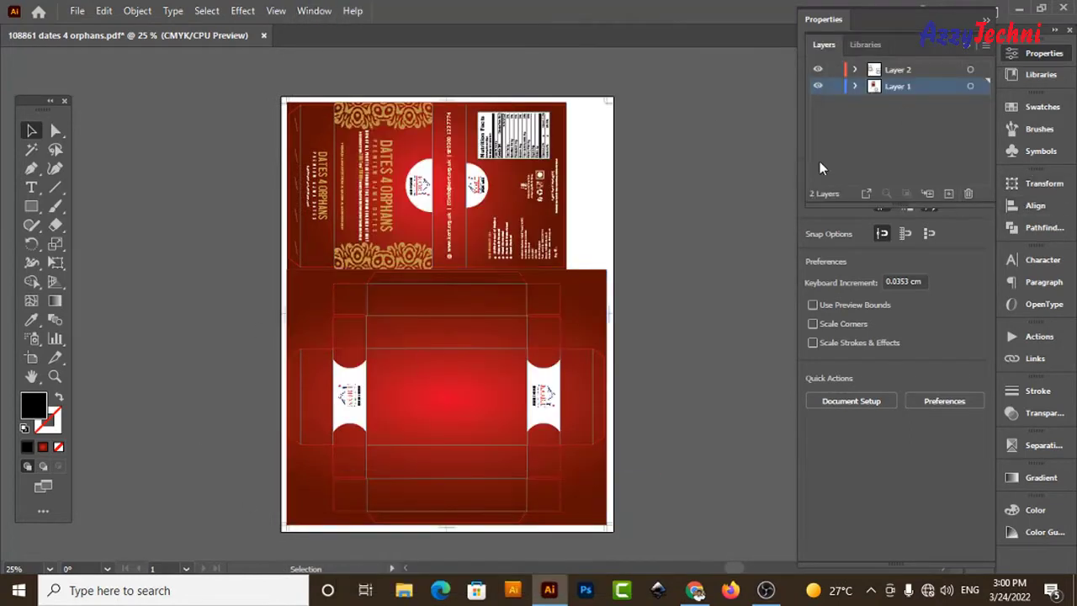
left_click(818, 88)
key("z")
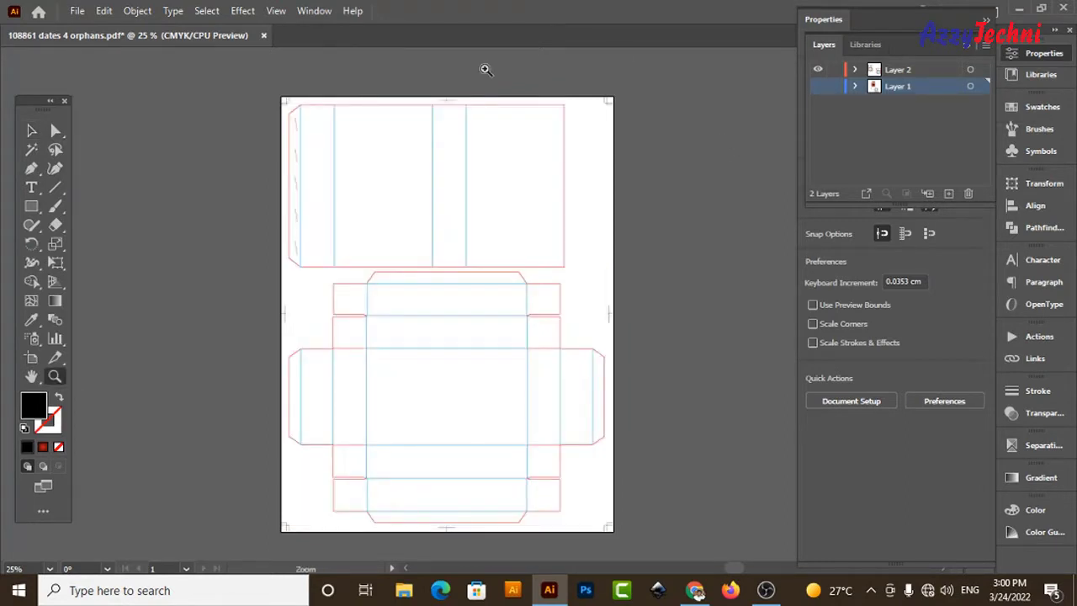
left_click_drag(221, 101, 715, 337)
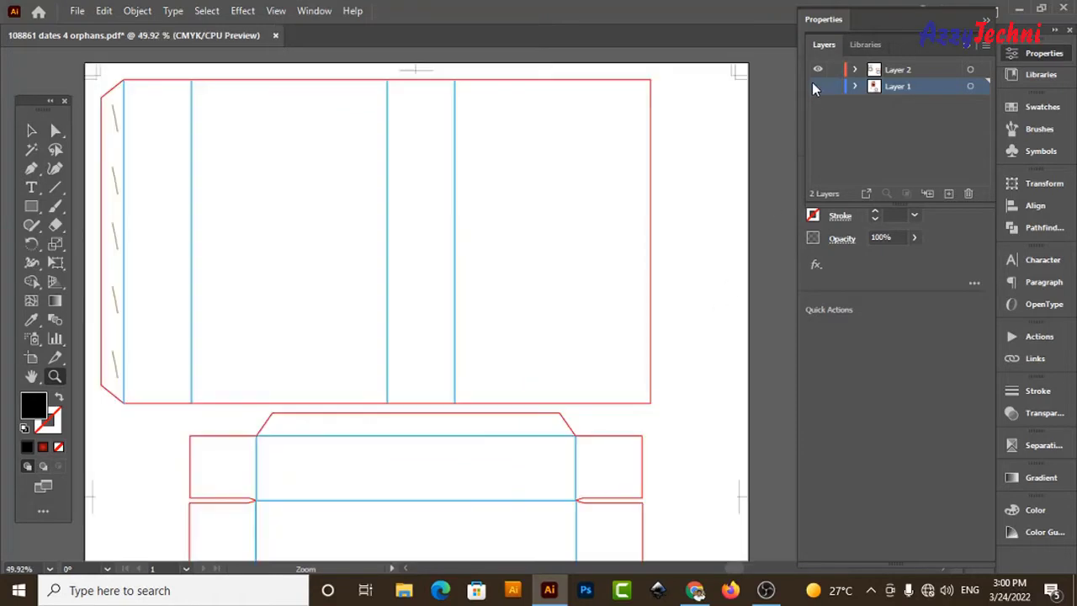
left_click(816, 87)
left_click(819, 87)
left_click(820, 90, "ctrl")
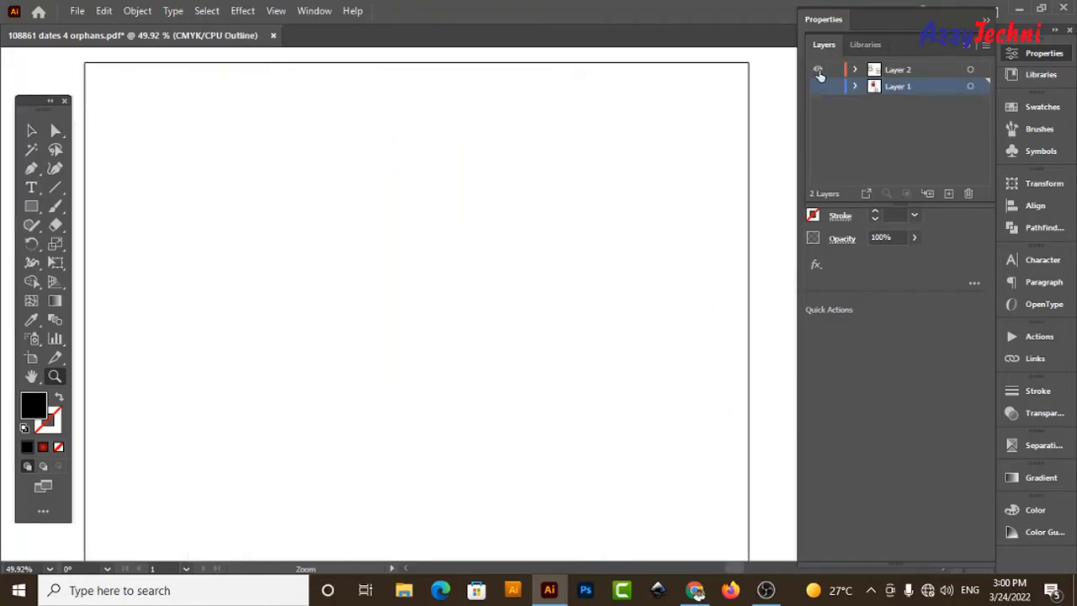
left_click(821, 91, "ctrl")
left_click(821, 92, "ctrl")
left_click(821, 92, "ctrl")
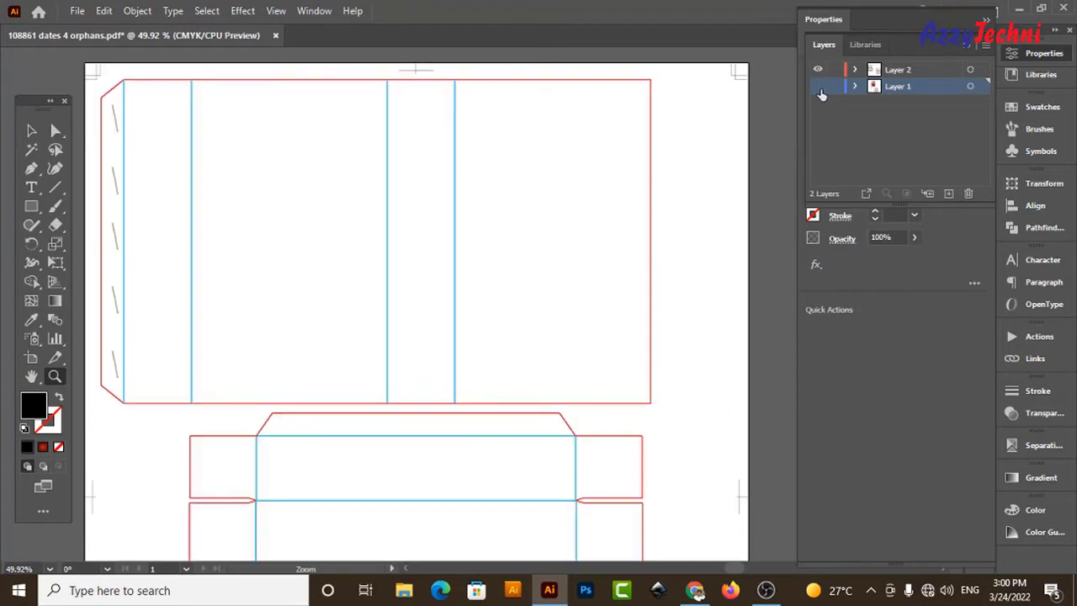
Inspect the dieline panels' anchor points with Direct Selection, then fit the artboard in view
key("a")
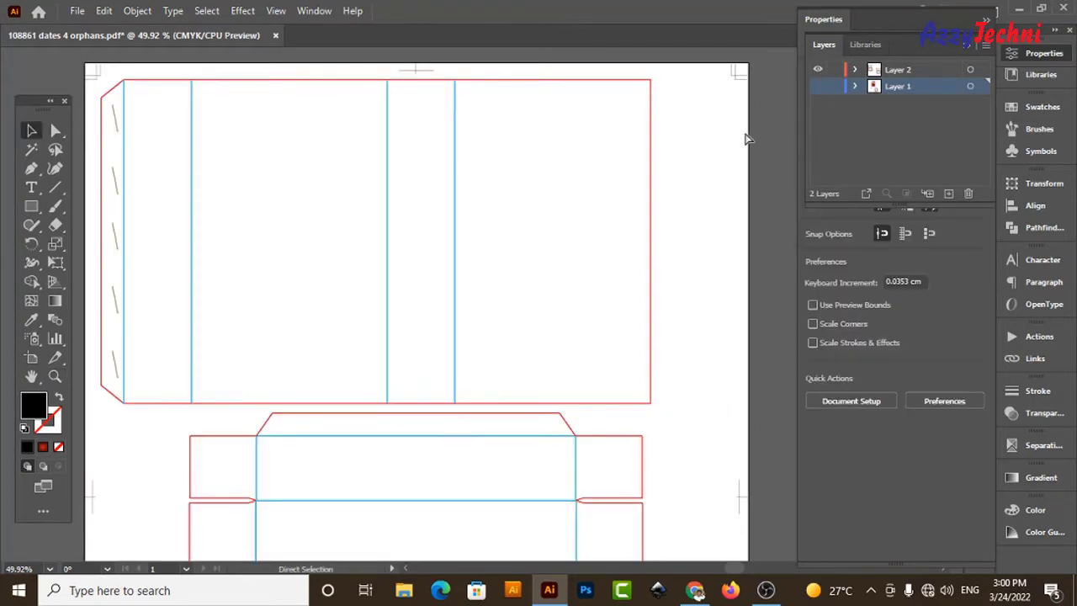
key("ctrl+0")
scroll(447, 209, "up", 2)
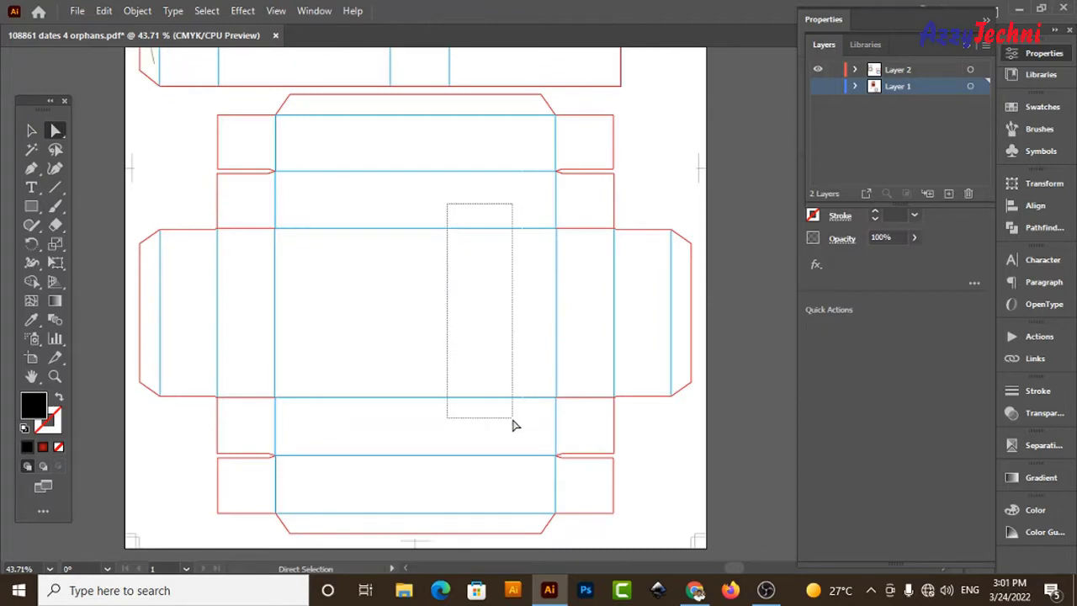
left_click_drag(447, 209, 516, 428)
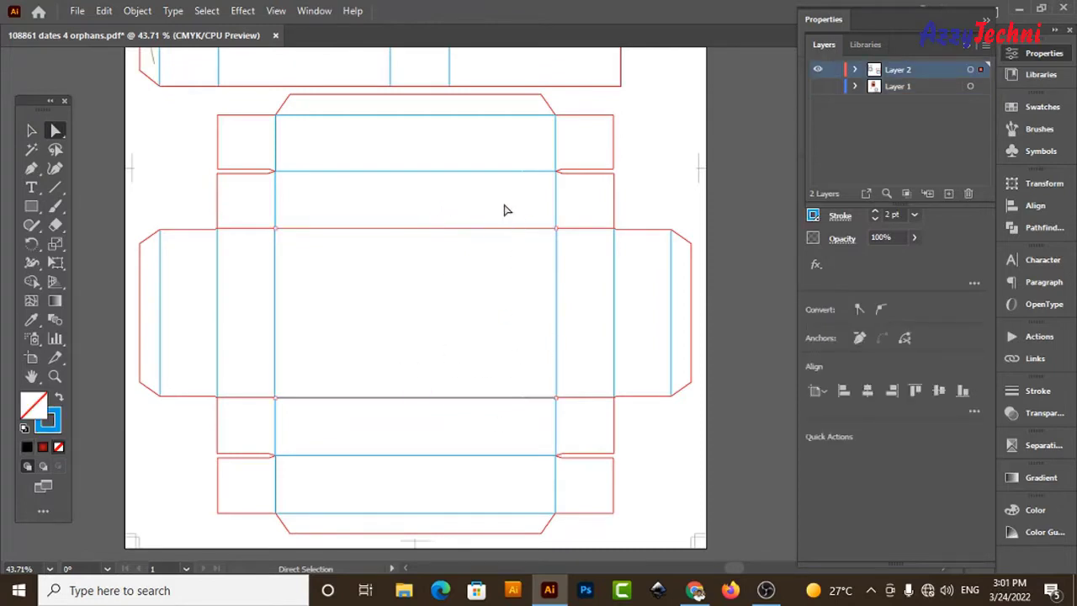
left_click_drag(504, 210, 536, 420)
left_click(508, 219)
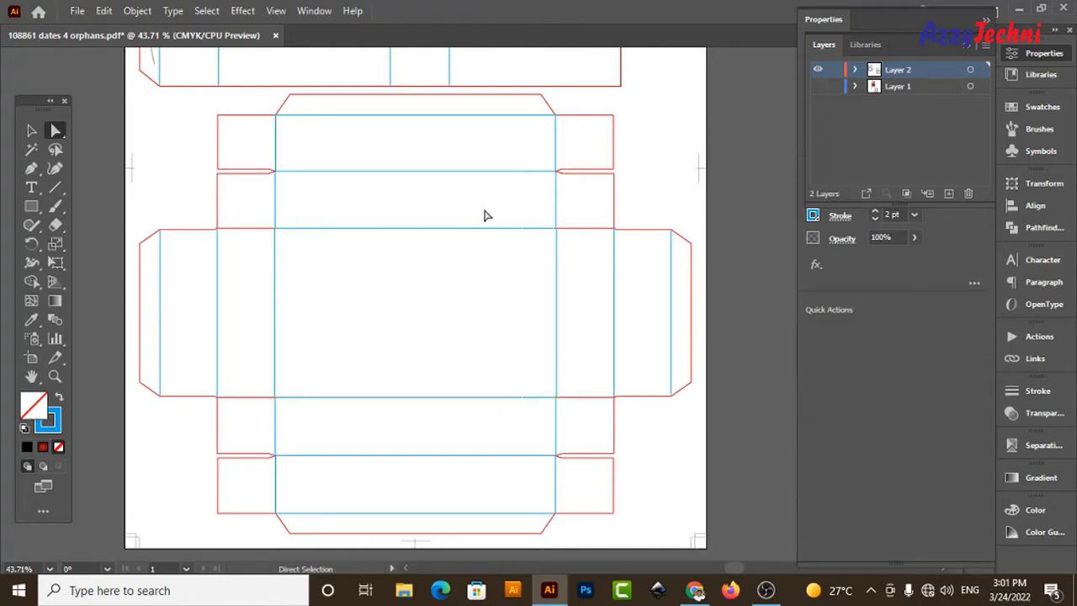
left_click_drag(484, 209, 521, 416)
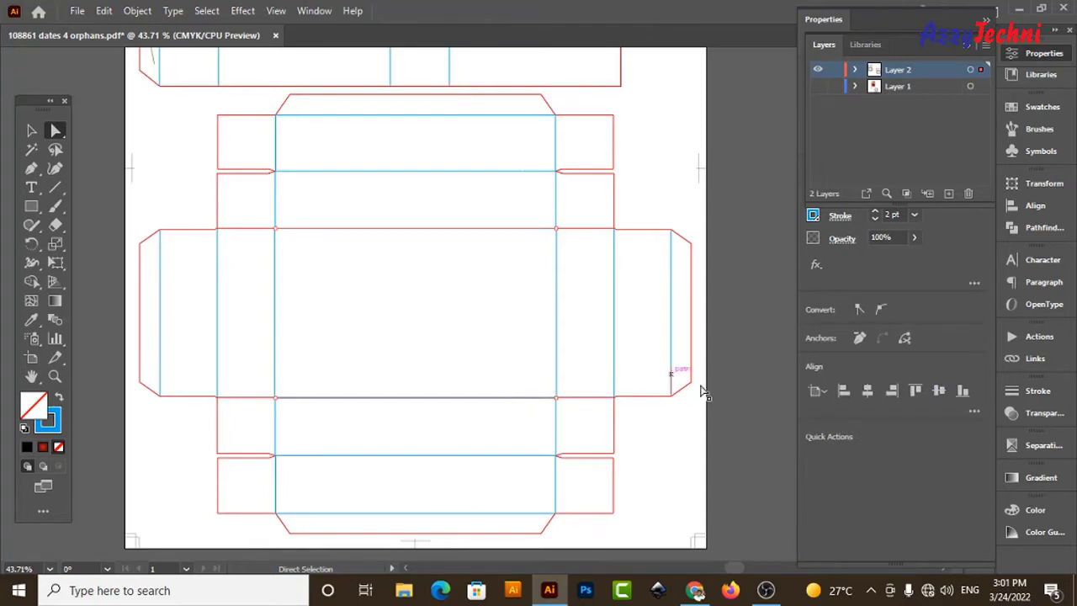
left_click(1047, 54)
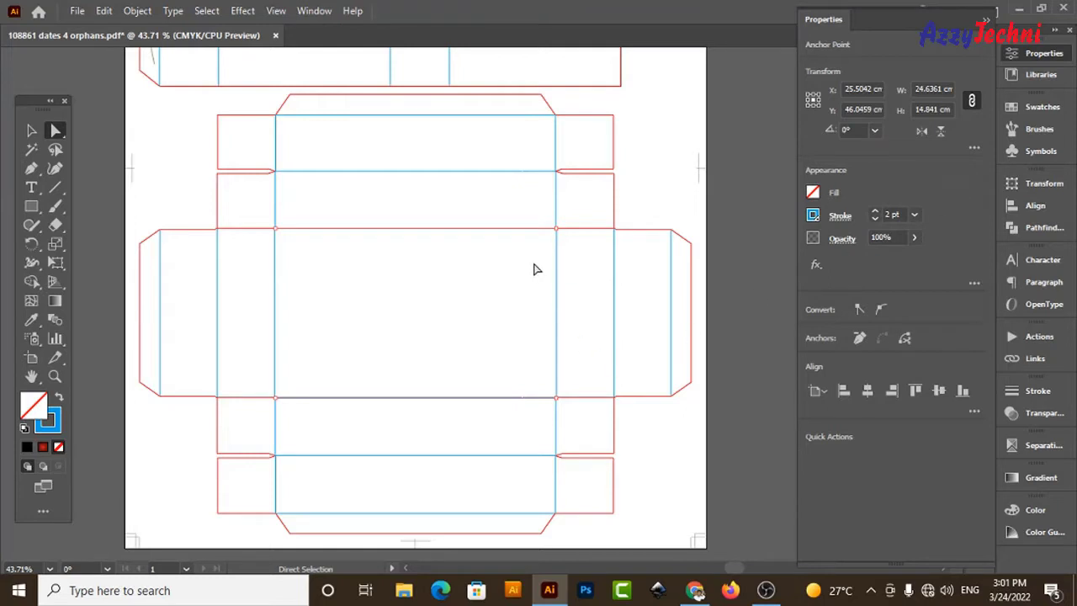
left_click_drag(540, 262, 626, 286)
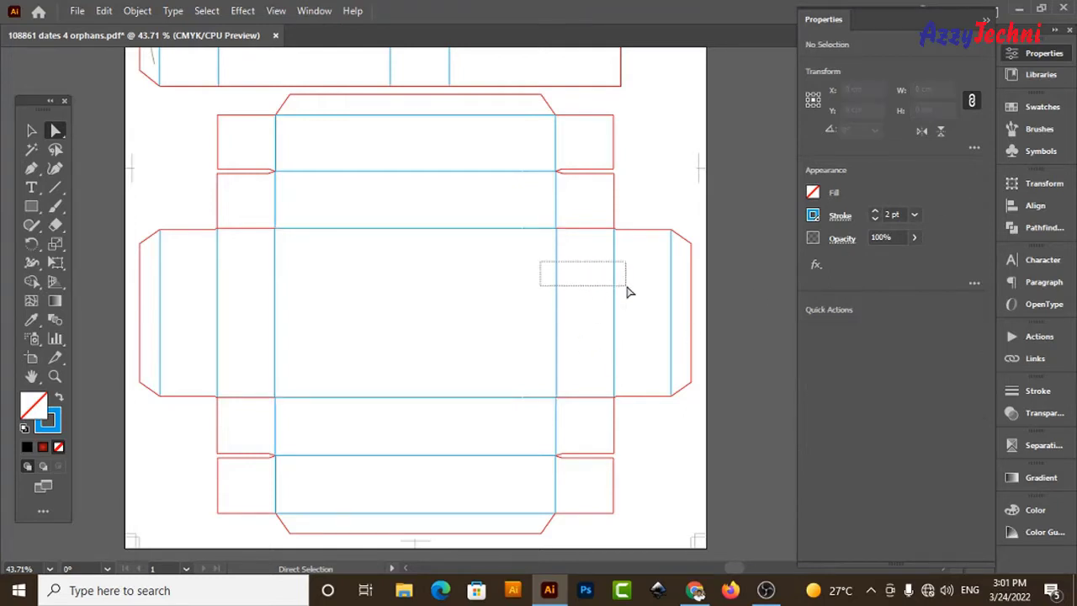
left_click_drag(626, 287, 626, 287)
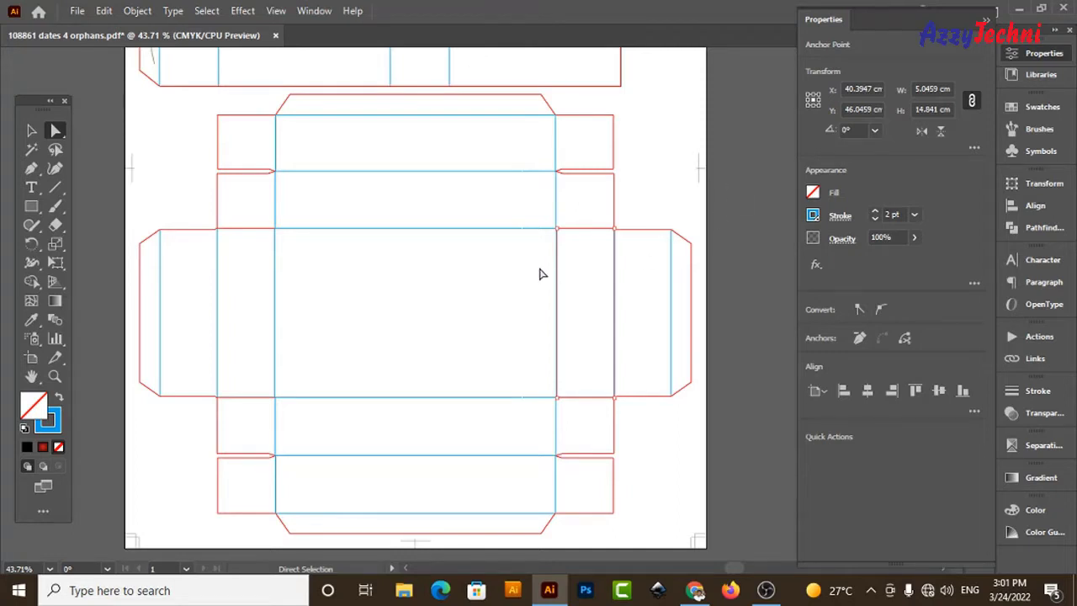
left_click(687, 174)
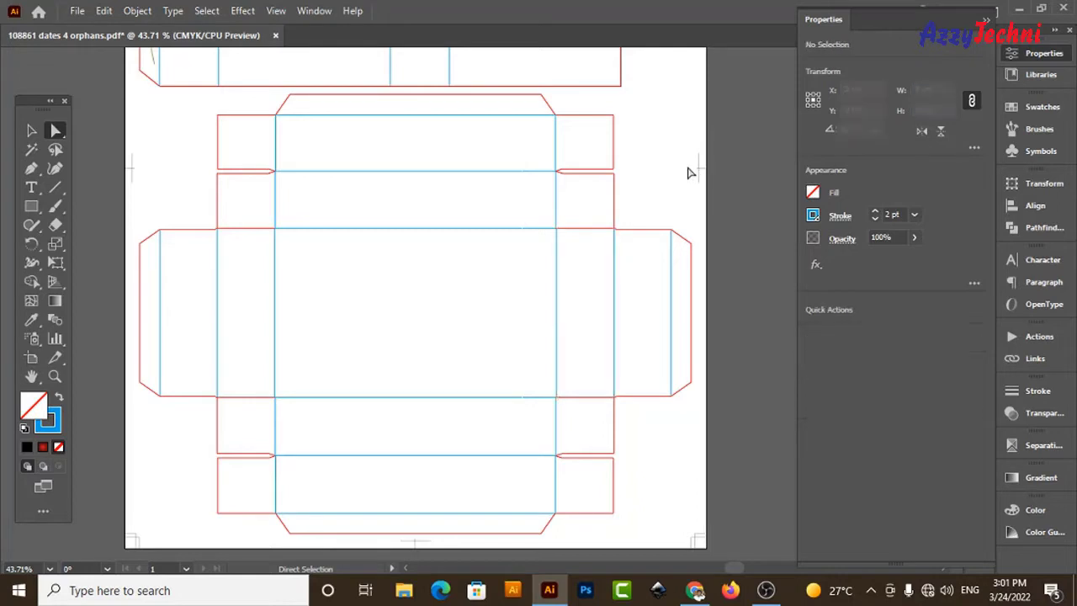
key("ctrl+minus")
key("ctrl+minus")
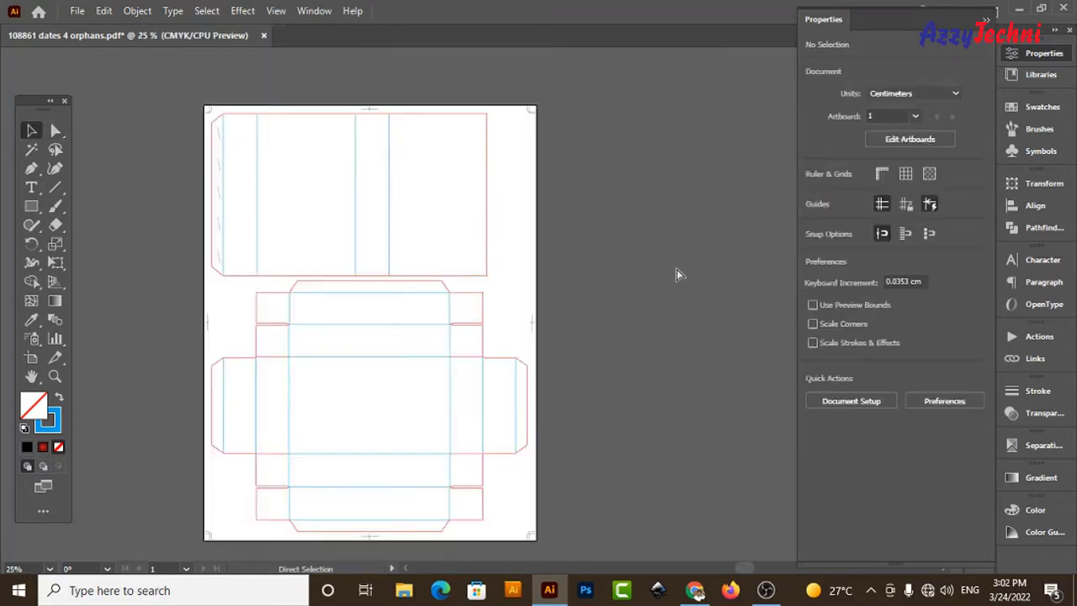
Create a new A4 document with Centimeters as its units
key("v")
key("a")
key("v")
key("ctrl+n")
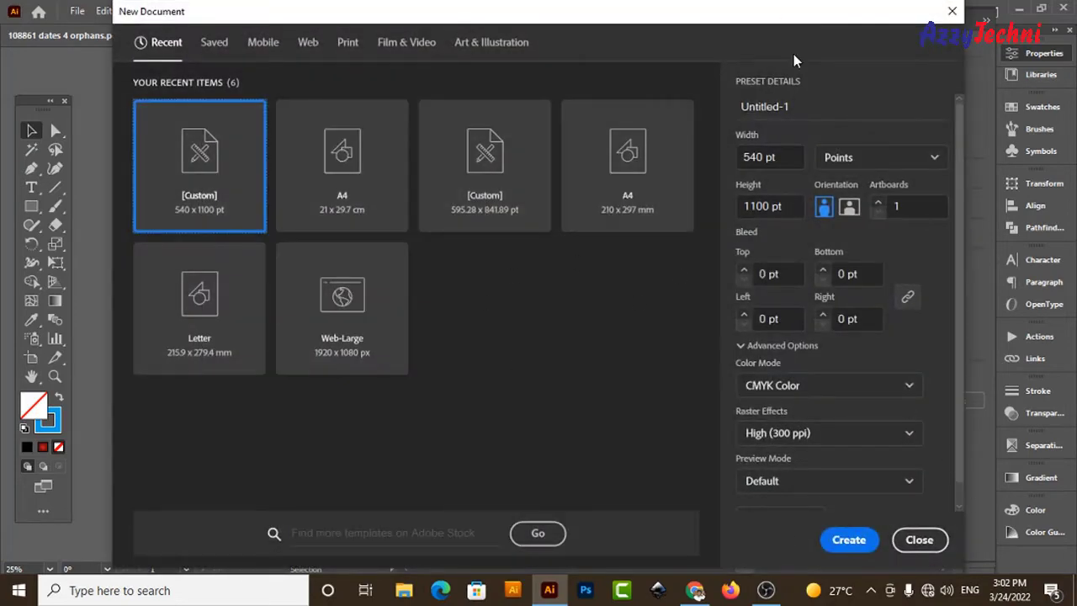
left_click(627, 168)
left_click(928, 158)
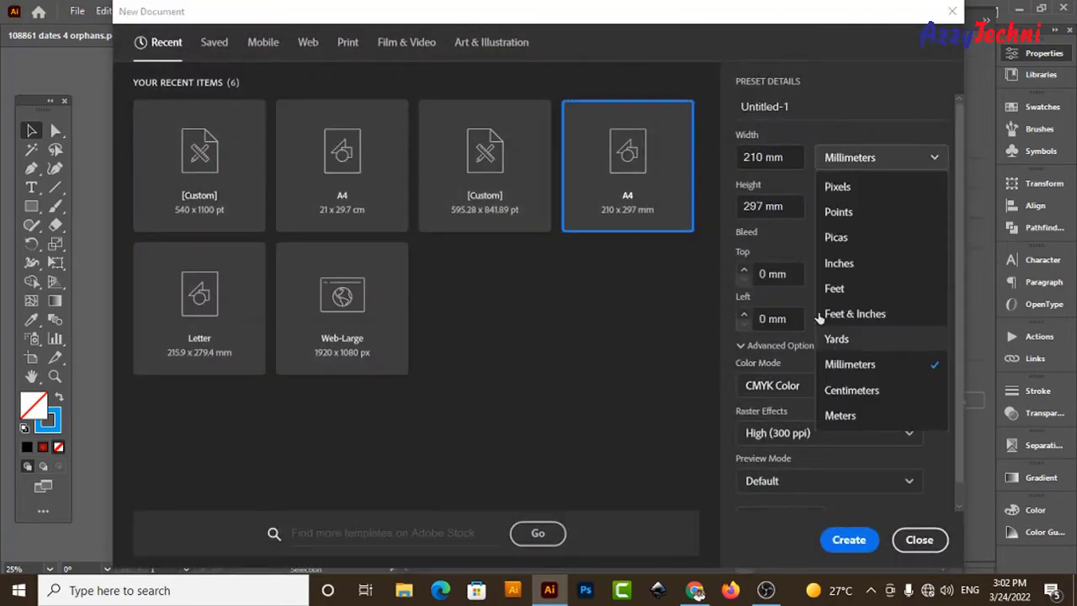
left_click(872, 395)
left_click(844, 542)
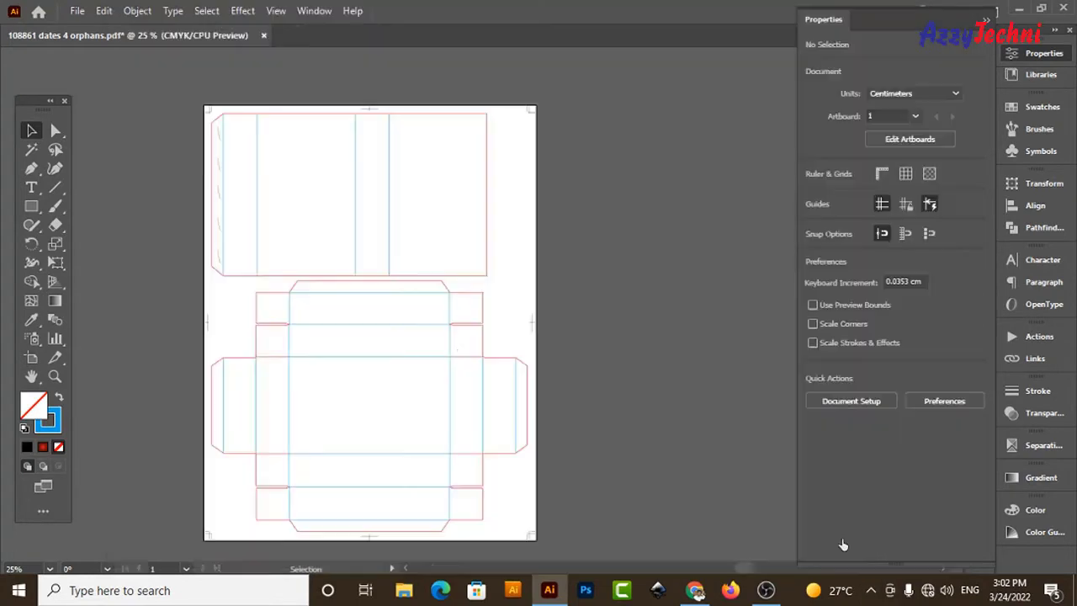
Draw a 24.5 × 15 cm rectangle using exact rectangle dimensions
key("z")
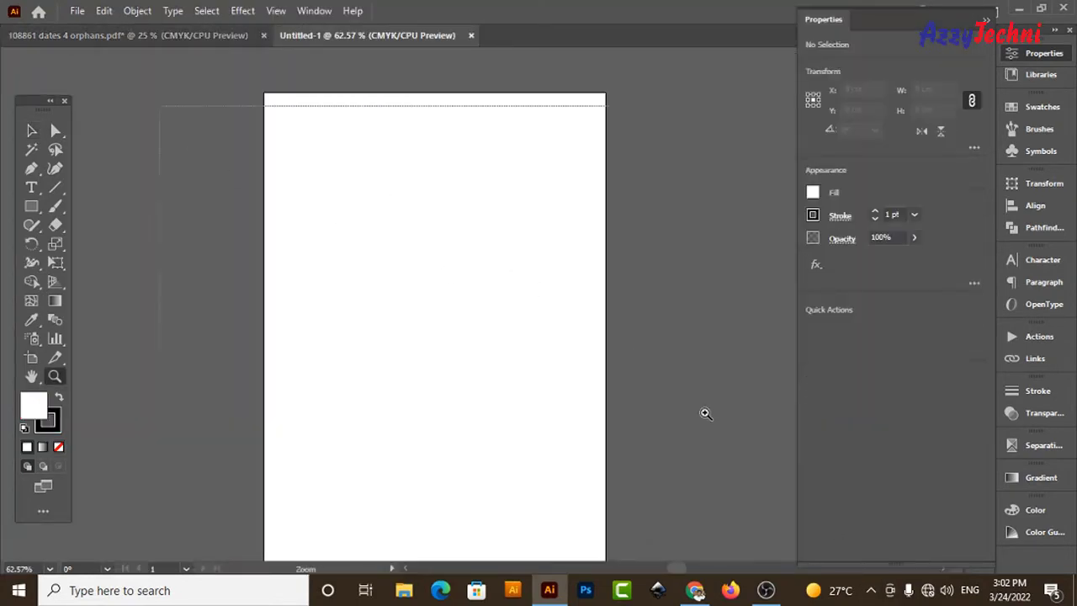
key("ctrl+1")
key("v")
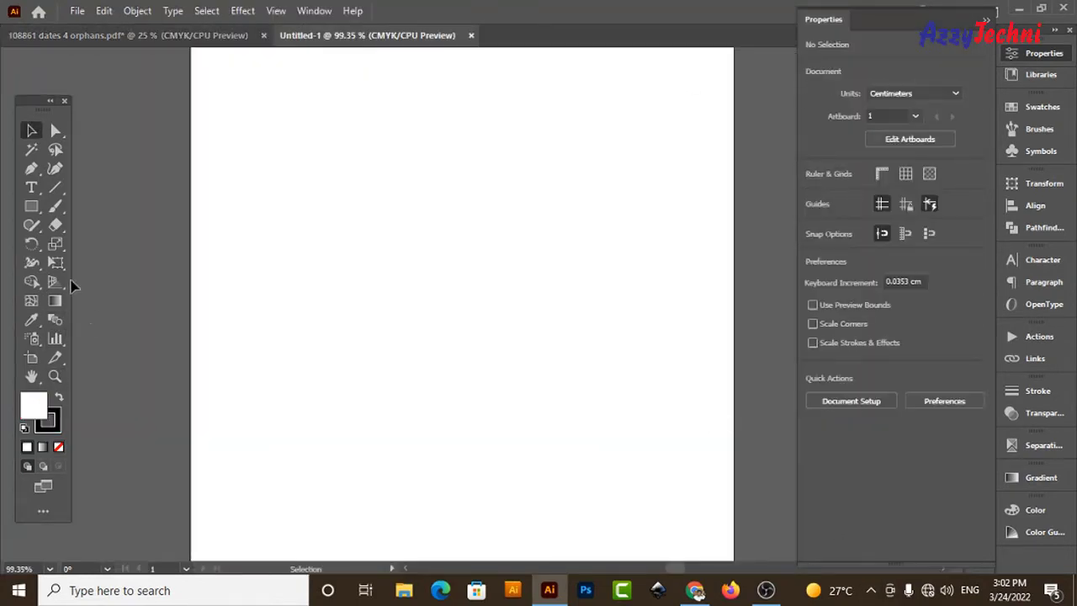
left_click(31, 206)
left_click(446, 286)
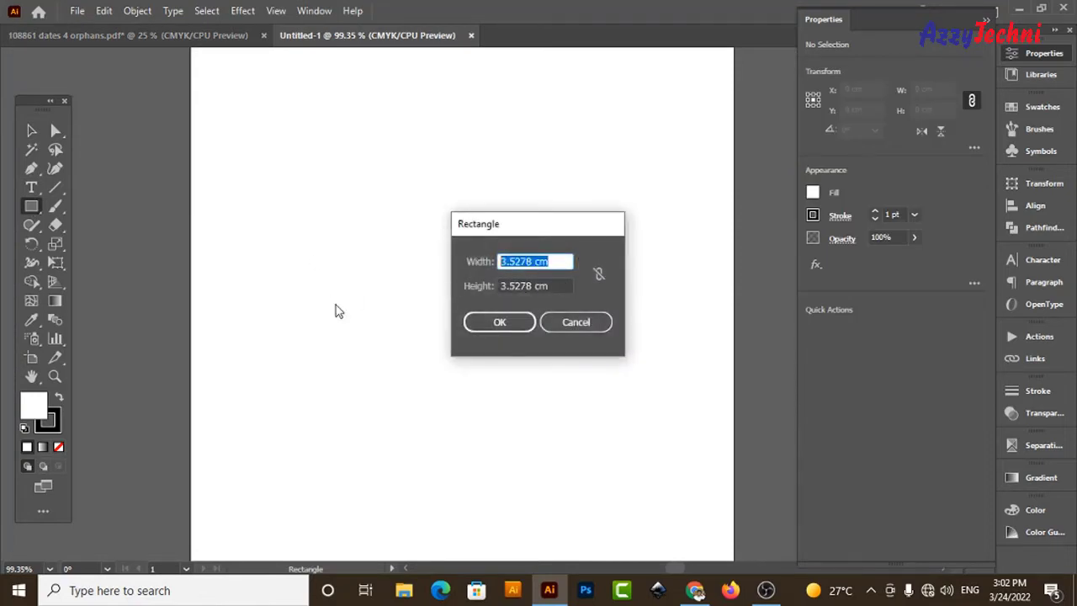
type("24.5")
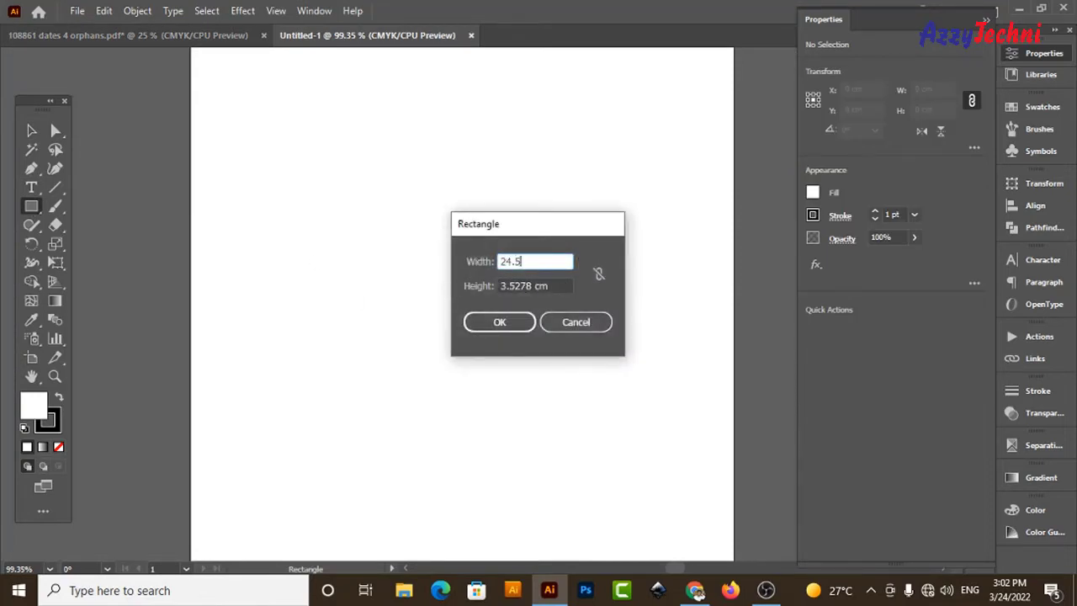
key("Tab")
type("1")
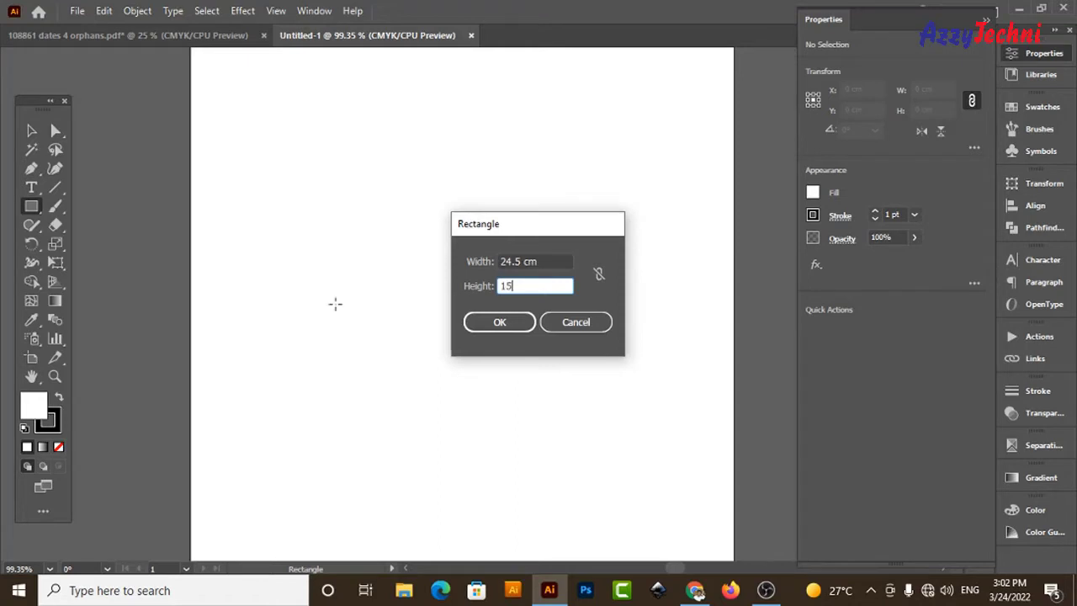
key("Return")
Centre the rectangle horizontally on the artboard and set its fill to None
key("ctrl+0")
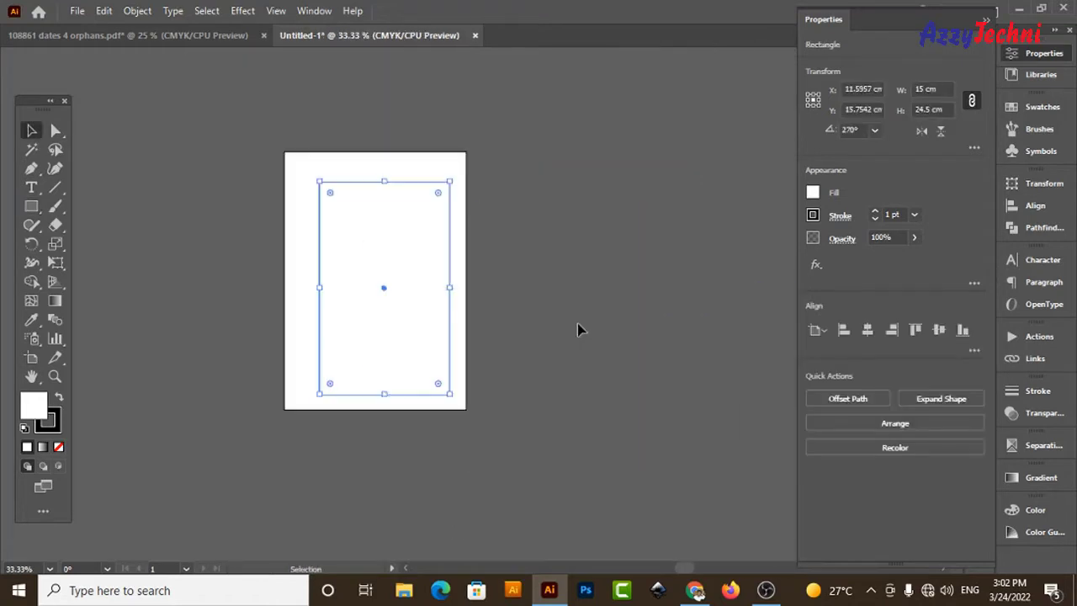
left_click(578, 330)
left_click_drag(432, 308, 548, 433)
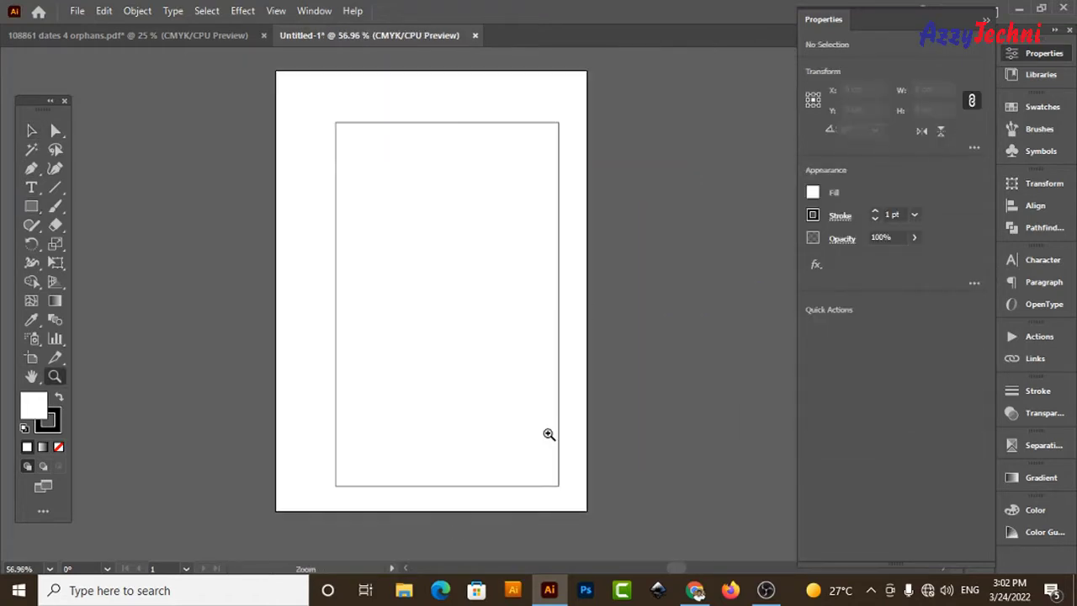
left_click(427, 244)
left_click_drag(432, 241, 415, 240)
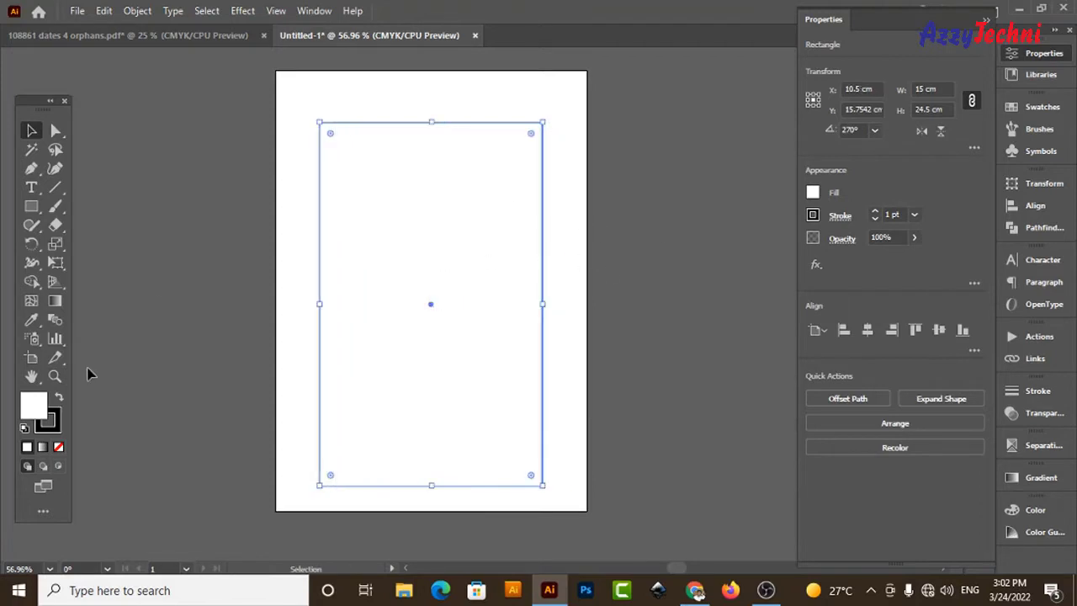
left_click(58, 449)
Give the main rectangle a red stroke from the Swatches
left_click(1041, 107)
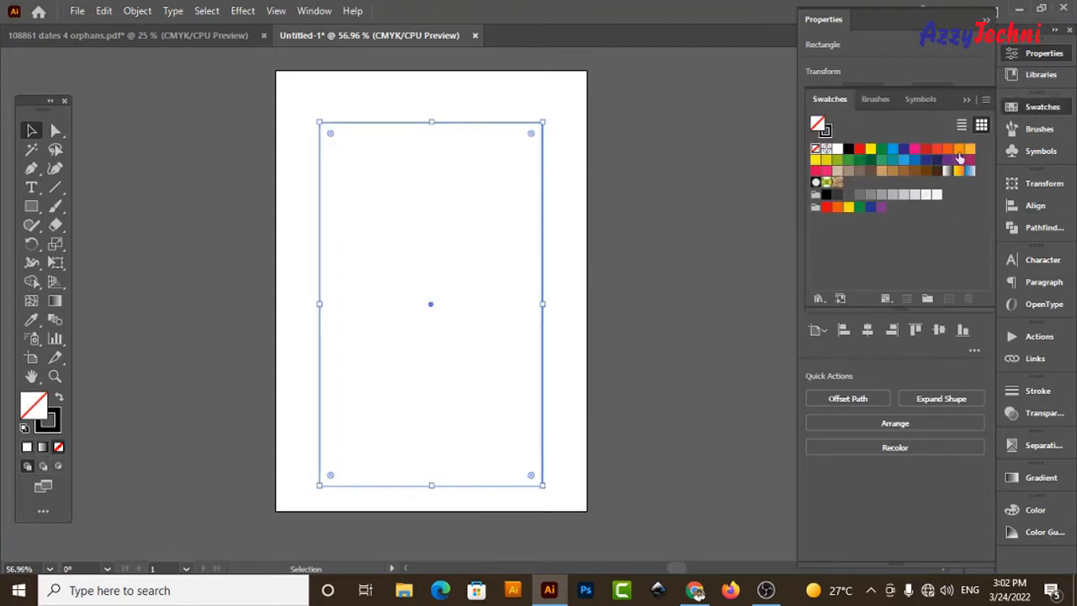
left_click(872, 174)
left_click(858, 149)
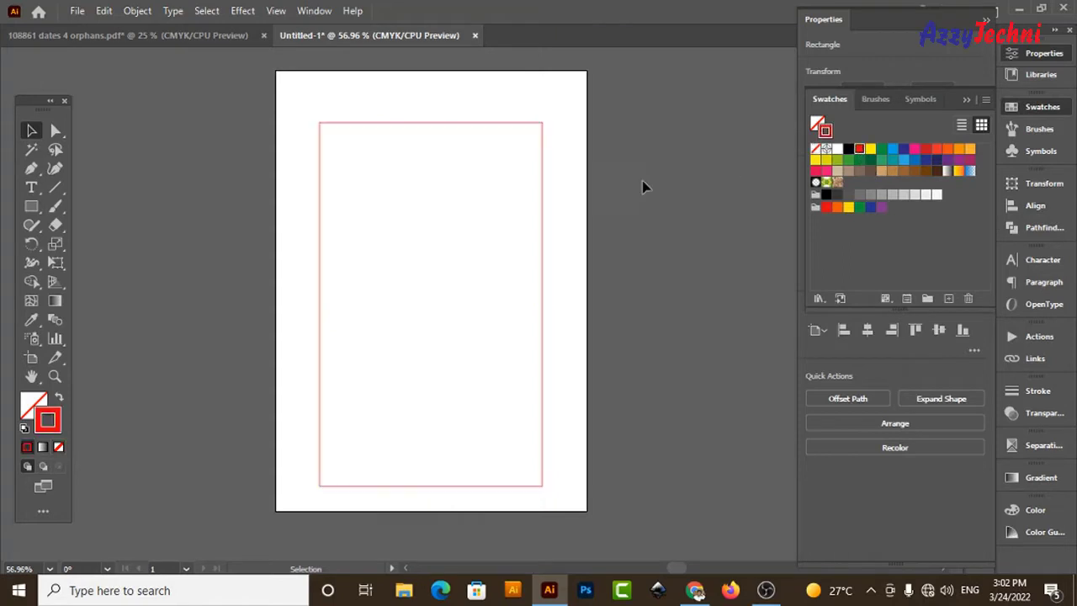
left_click(329, 200)
Duplicate the rectangle to its right and resize the copy to 5 cm wide from its left edge
left_click_drag(319, 208, 542, 202)
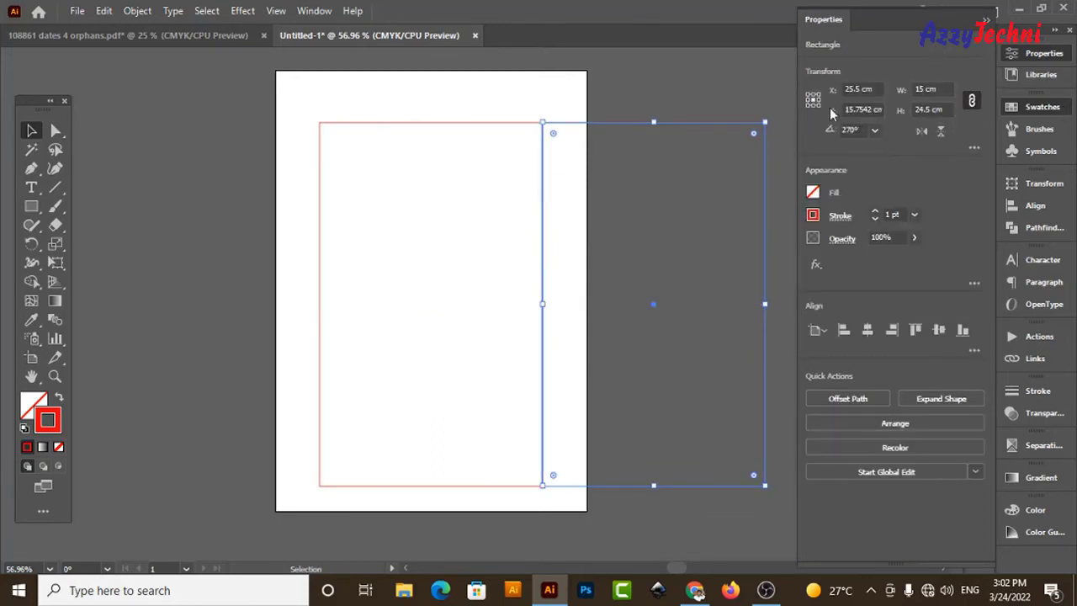
left_click(808, 99)
left_click(971, 101)
double_click(923, 88)
type("5")
key("Return")
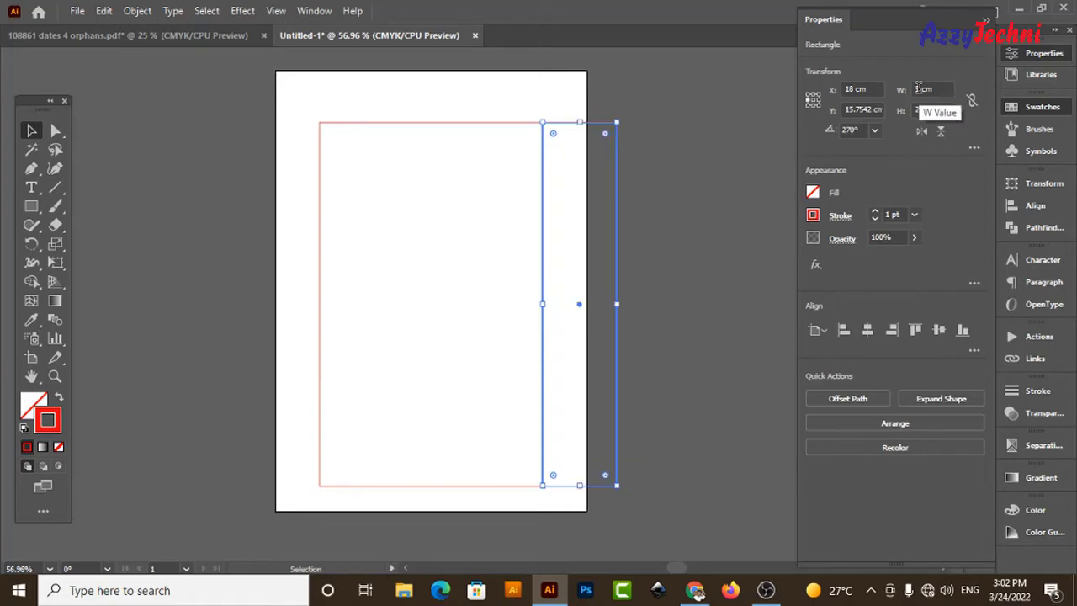
left_click(728, 215)
left_click_drag(635, 210, 668, 216)
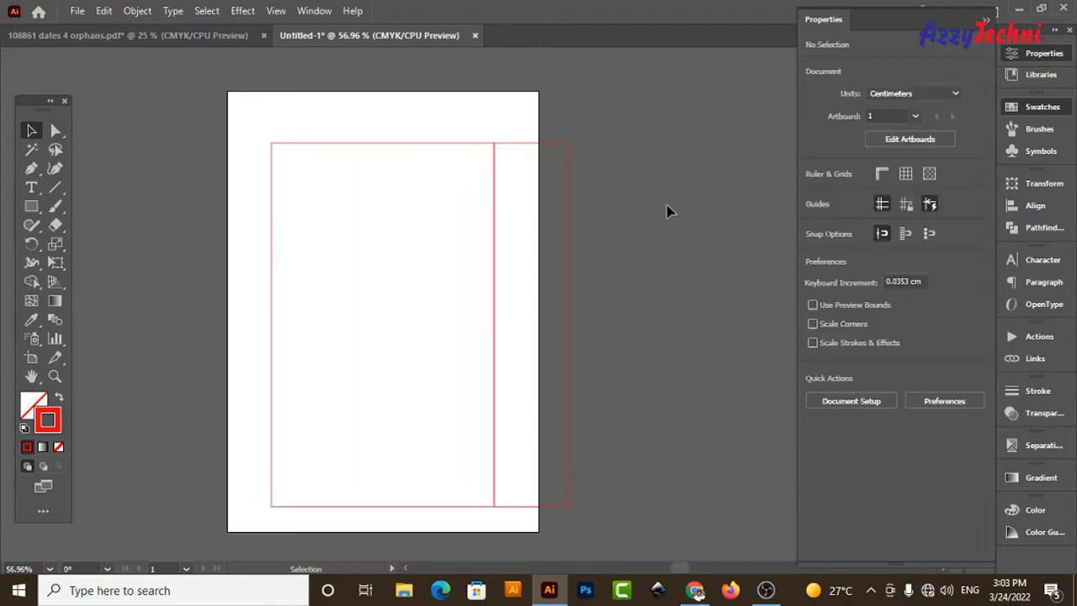
Enlarge the artboard to about 61 × 51 cm by dragging its edges outward
key("ctrl+minus")
key("ctrl+minus")
key("shift+o")
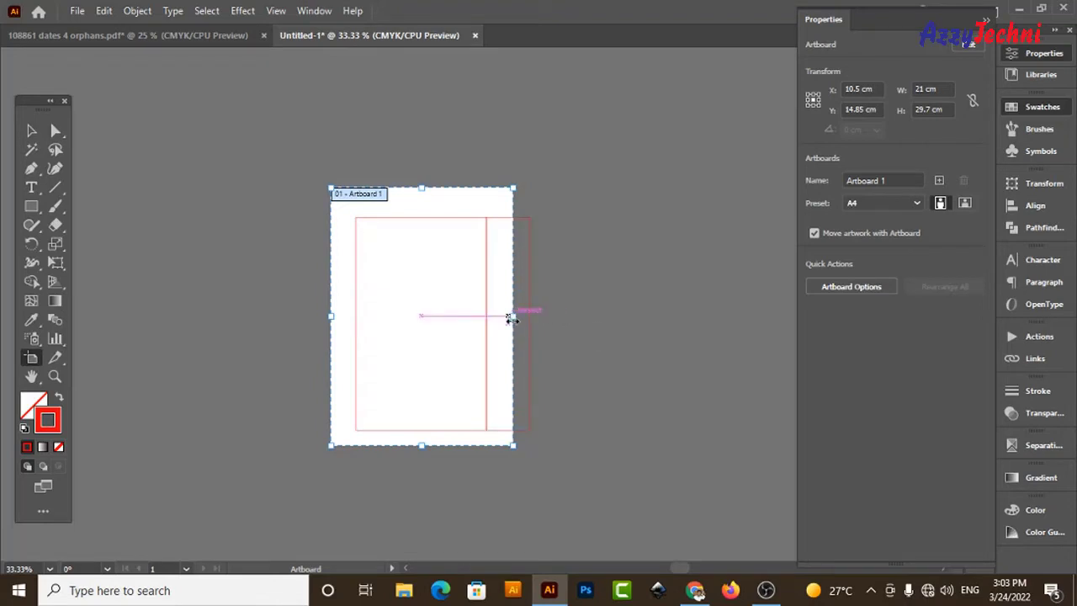
left_click_drag(512, 318, 692, 333)
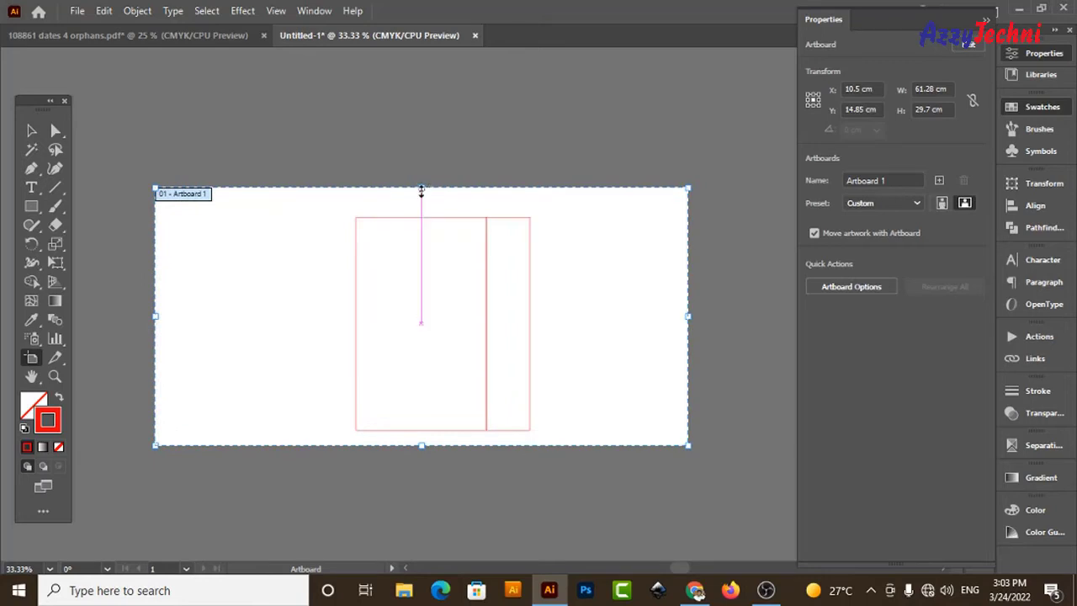
left_click_drag(427, 191, 423, 94)
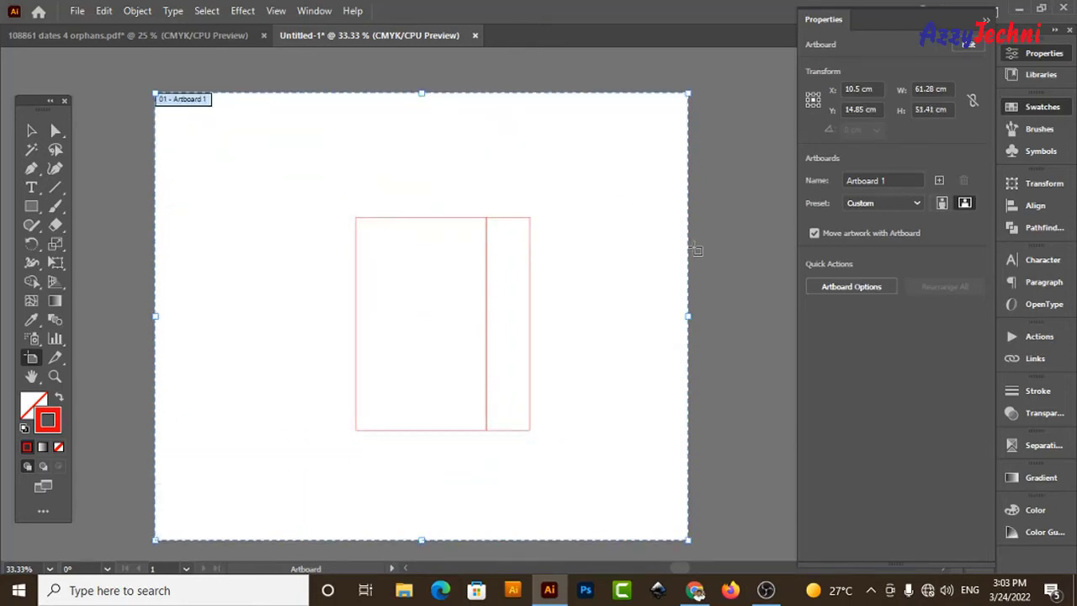
key("Escape")
Copy the 5 cm side panel 5 cm to the right with the Move dialog
key("z")
left_click_drag(244, 164, 691, 485)
key("v")
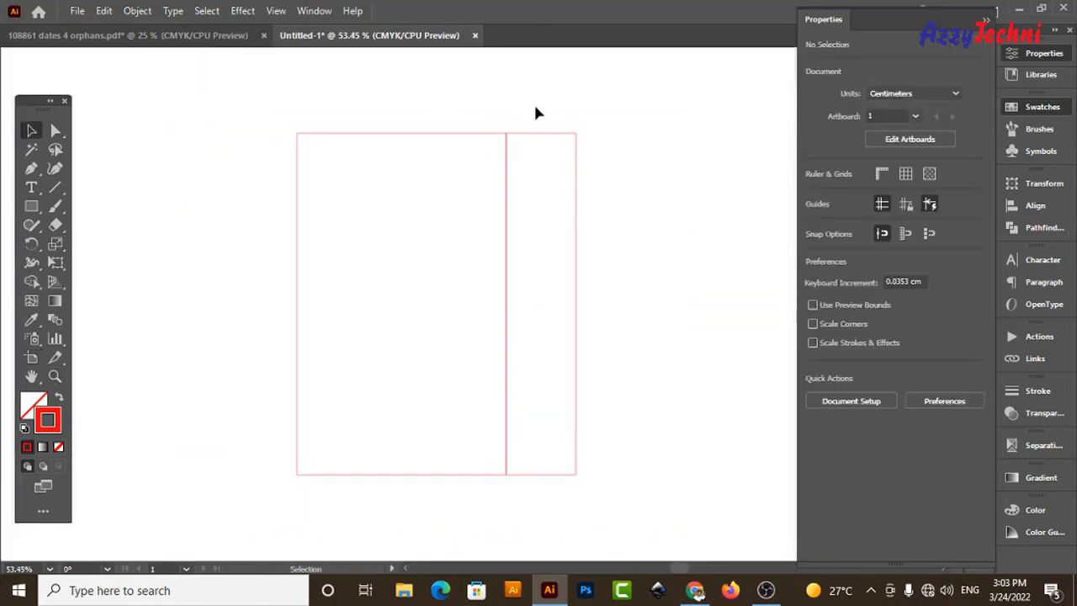
left_click_drag(533, 105, 596, 190)
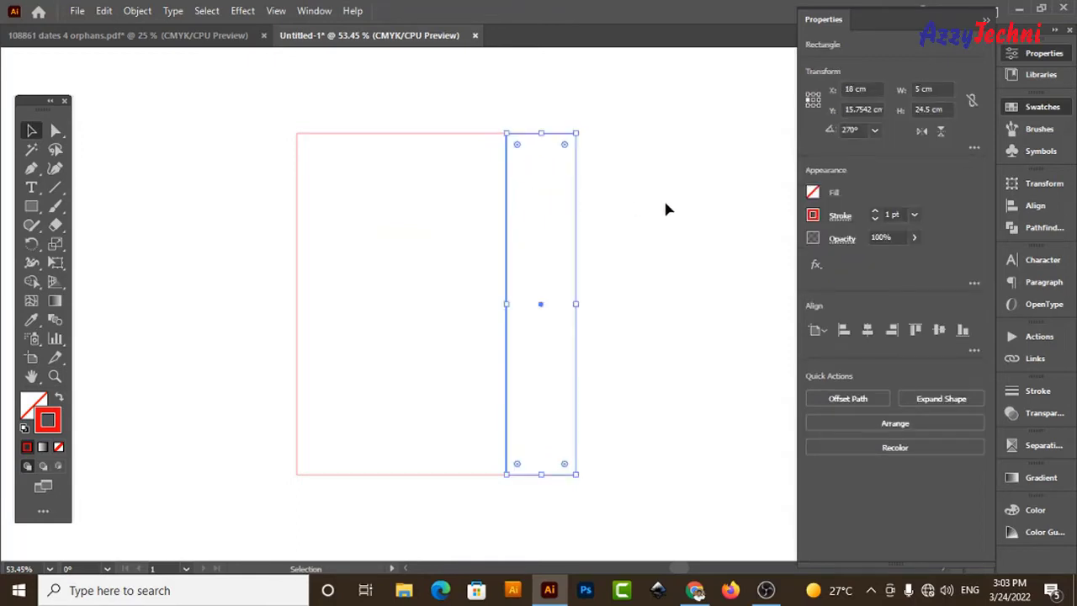
key("Return")
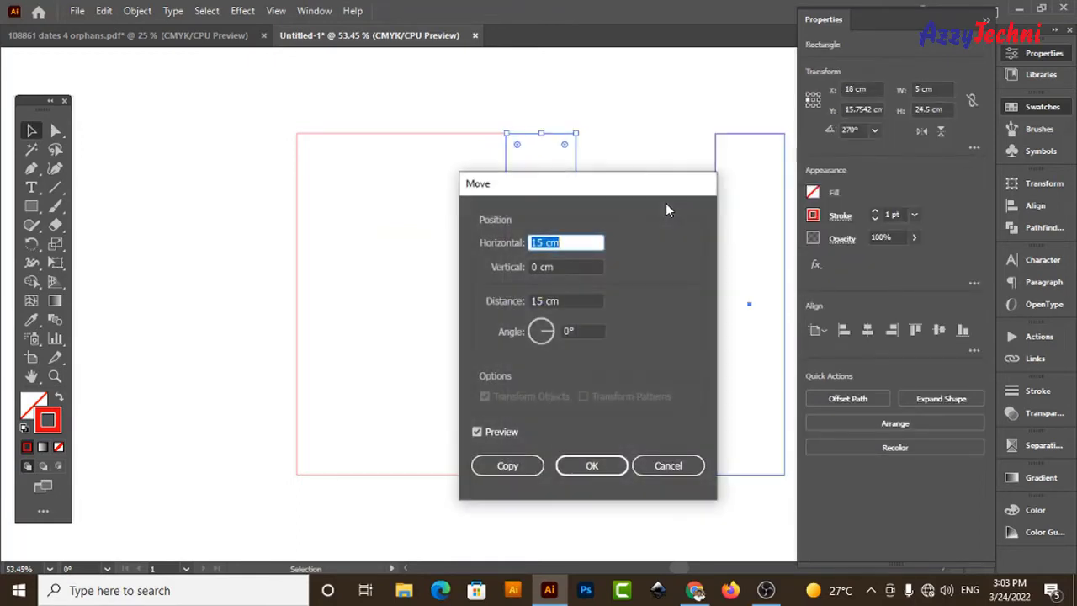
type("5")
key("Tab")
type("0")
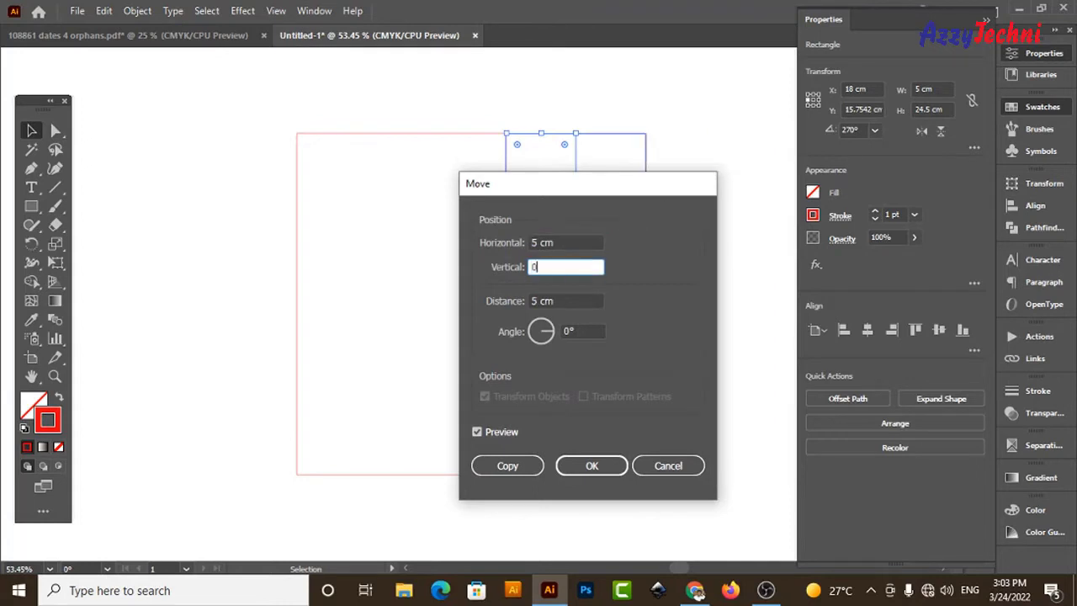
left_click(503, 469)
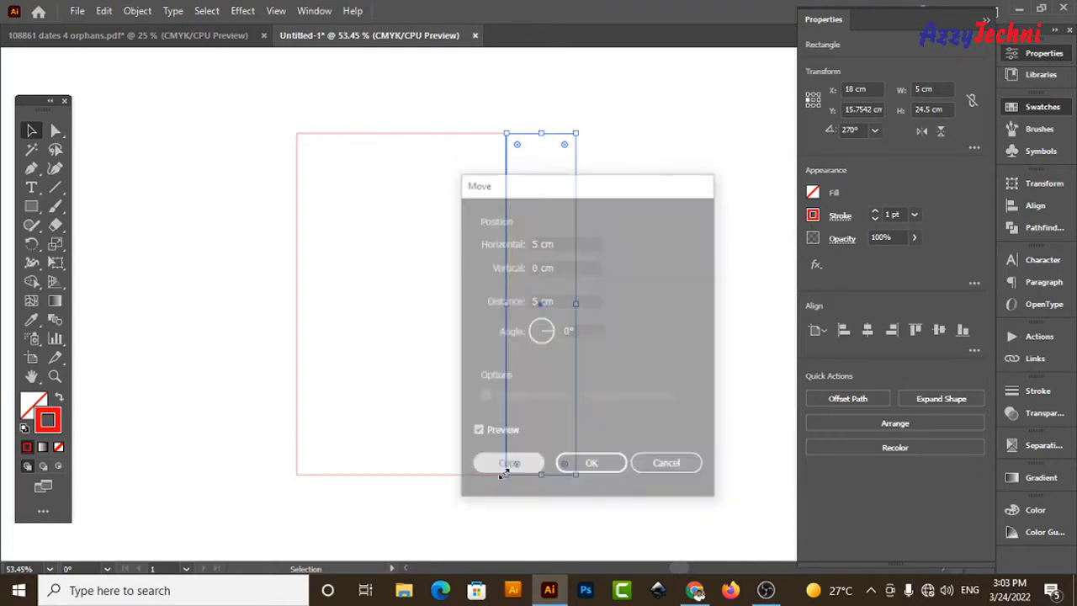
left_click(700, 270)
left_click_drag(468, 289, 512, 340)
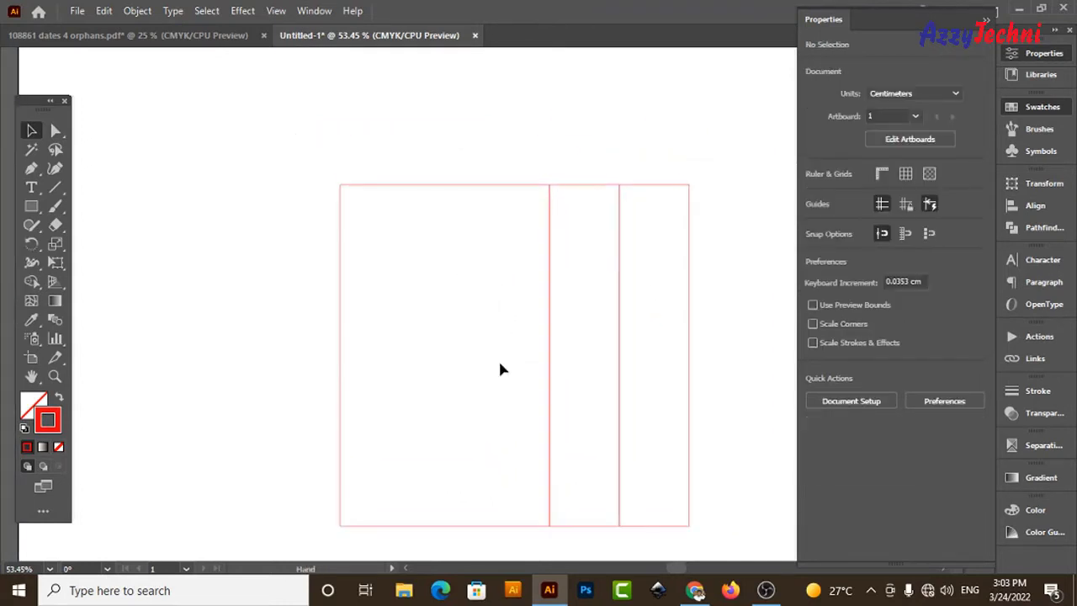
Copy the main panel upward and shorten the copy to 5 cm tall from its bottom edge
left_click_drag(469, 528, 466, 332)
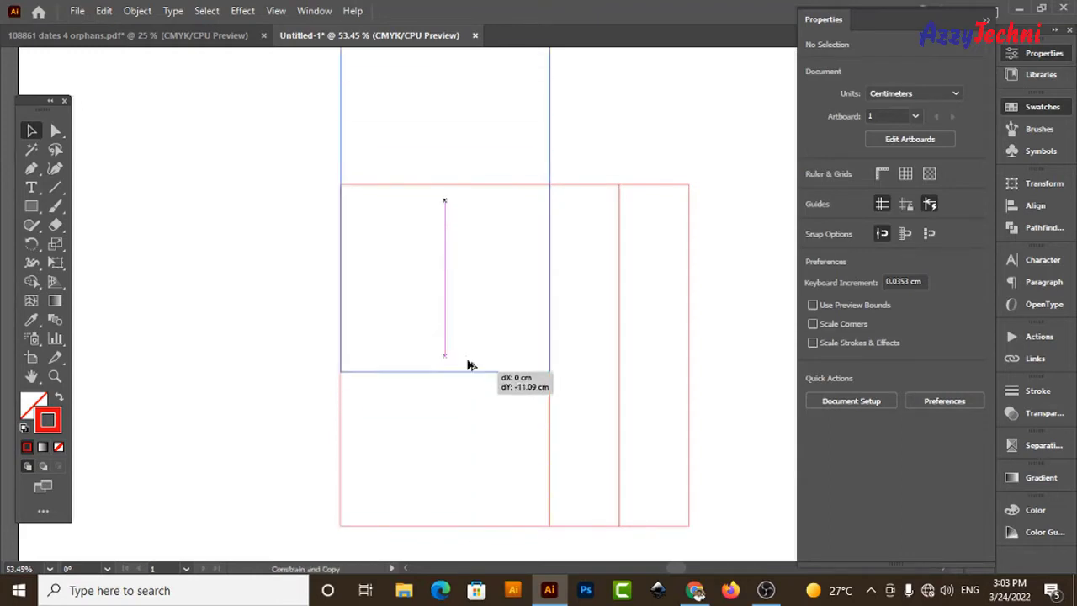
key("ctrl+z")
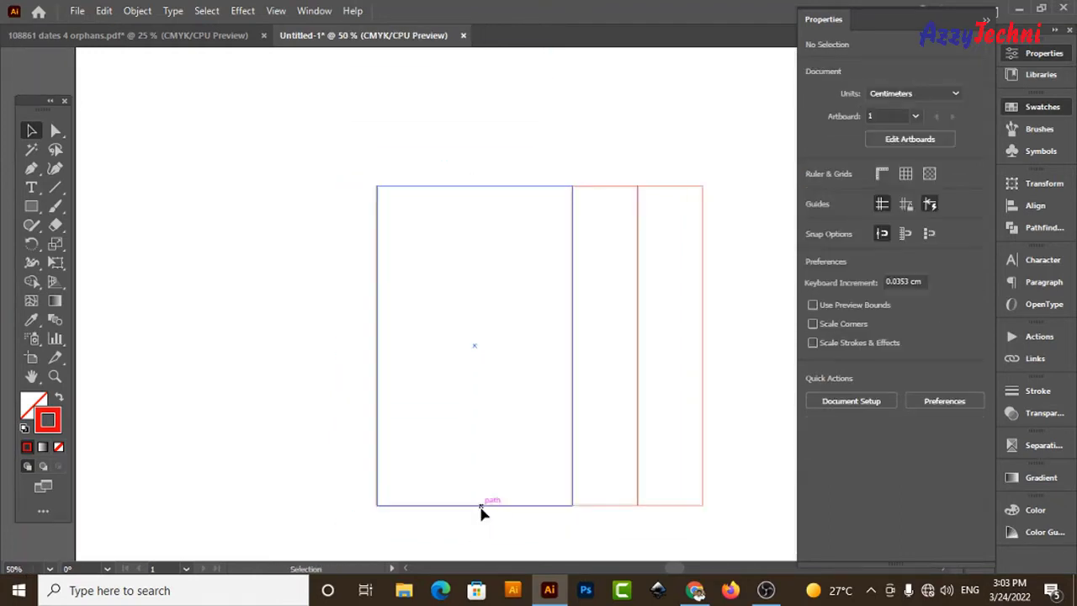
mouse_move(480, 508)
left_mouse_down()
mouse_move(493, 199)
mouse_move(482, 188)
mouse_move(519, 307)
left_mouse_up()
left_click(812, 105)
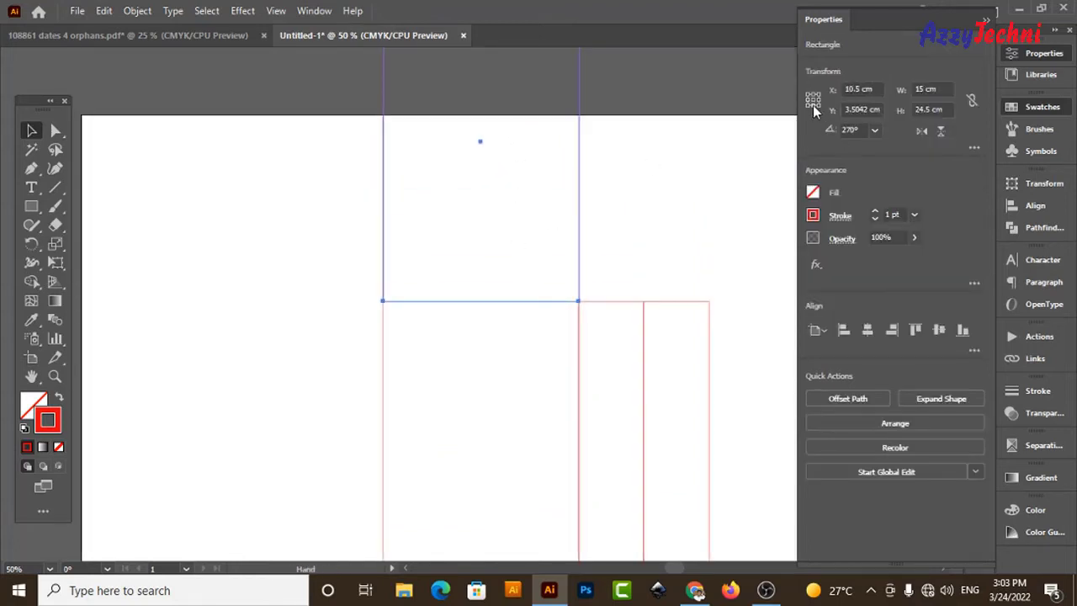
left_click(920, 107)
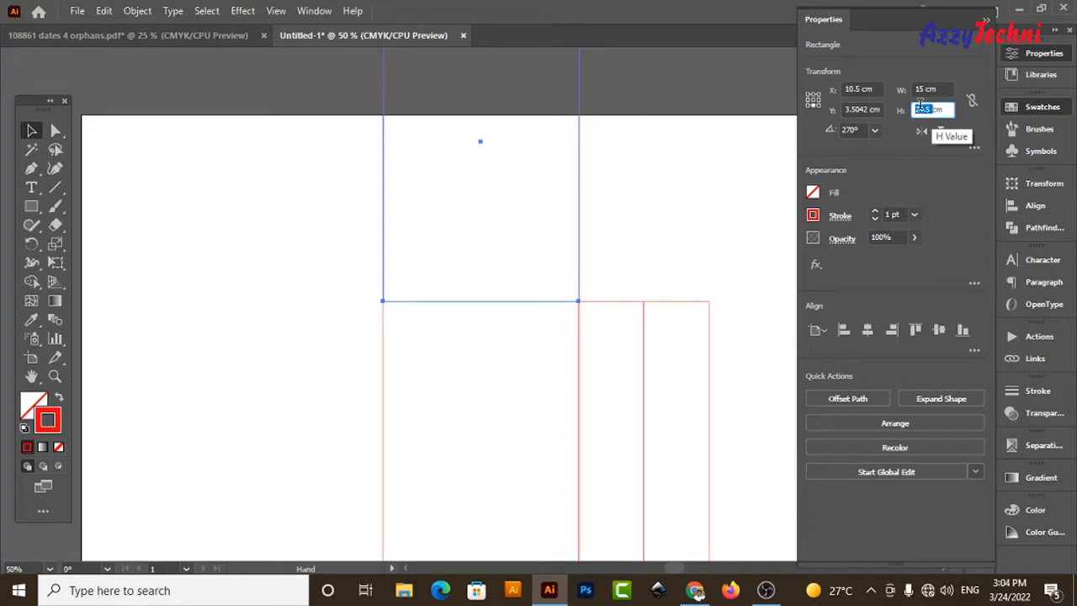
type("5")
key("Return")
left_click(671, 235)
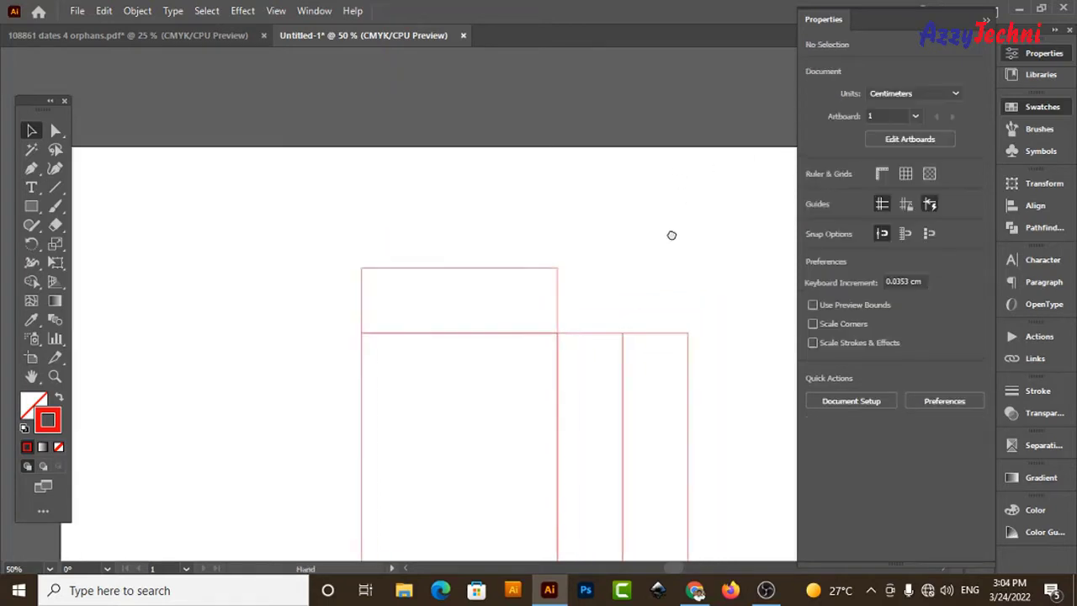
left_click_drag(620, 269, 833, 417)
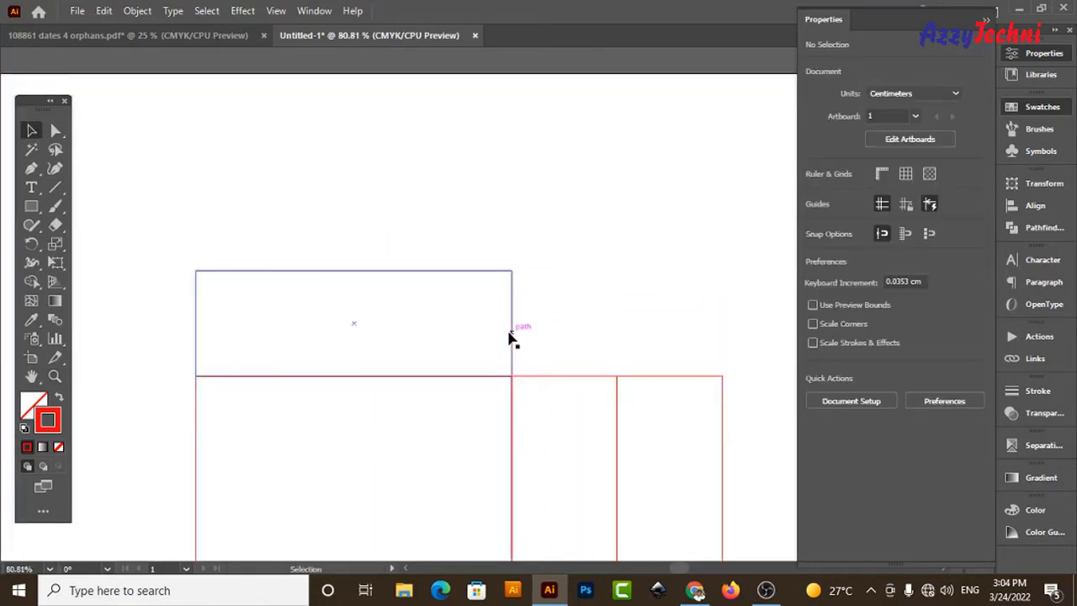
Stack a second 5 cm panel above the first, then bring up the reference dieline PDF
left_click_drag(512, 337, 517, 229)
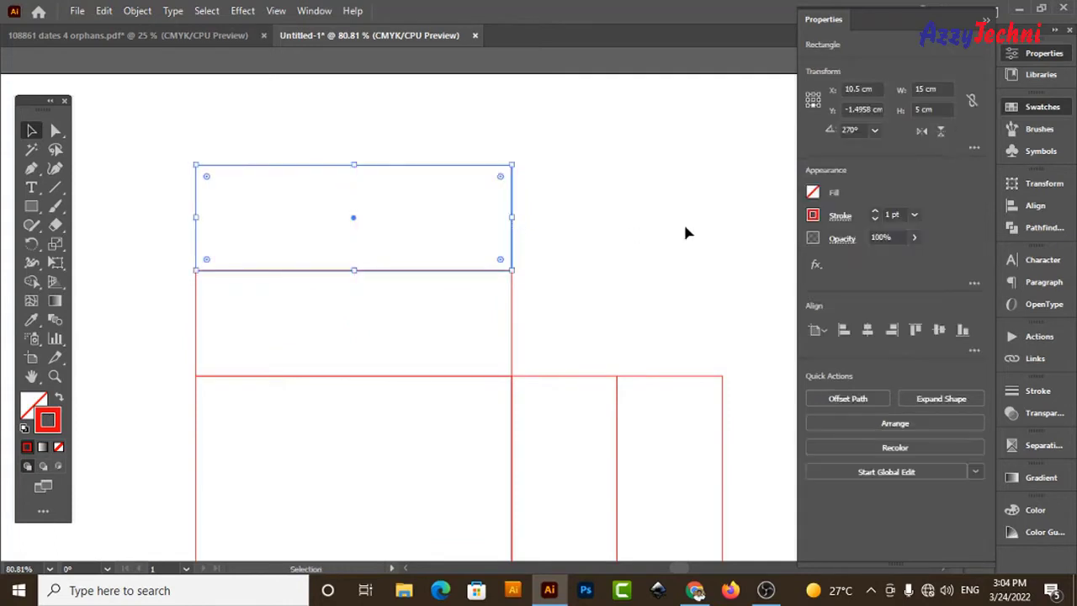
left_click(685, 233)
key("ctrl+0")
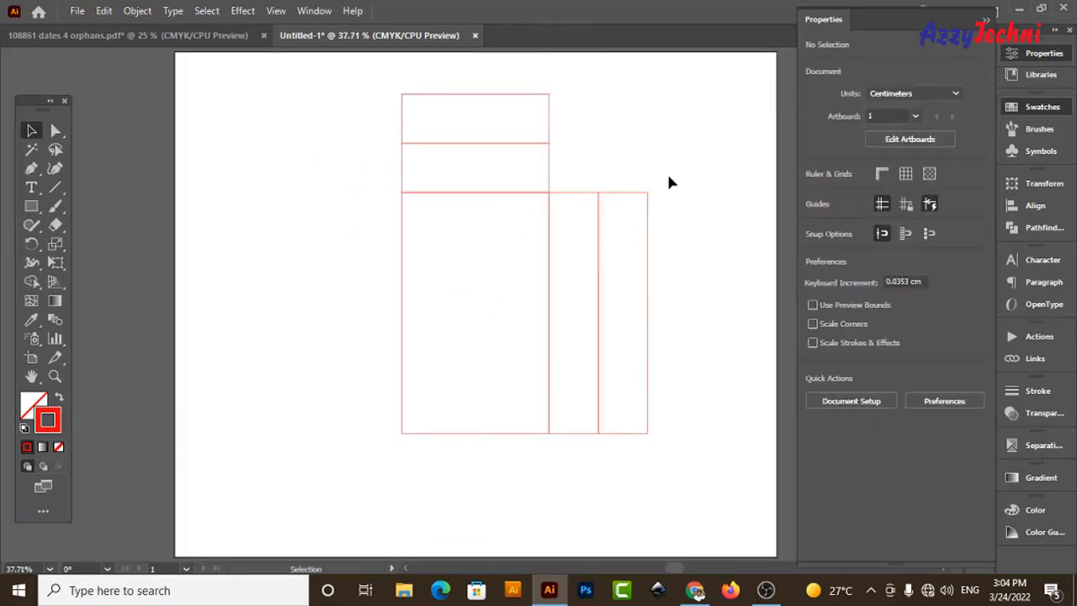
key("ctrl+space")
left_click_drag(300, 103, 783, 329)
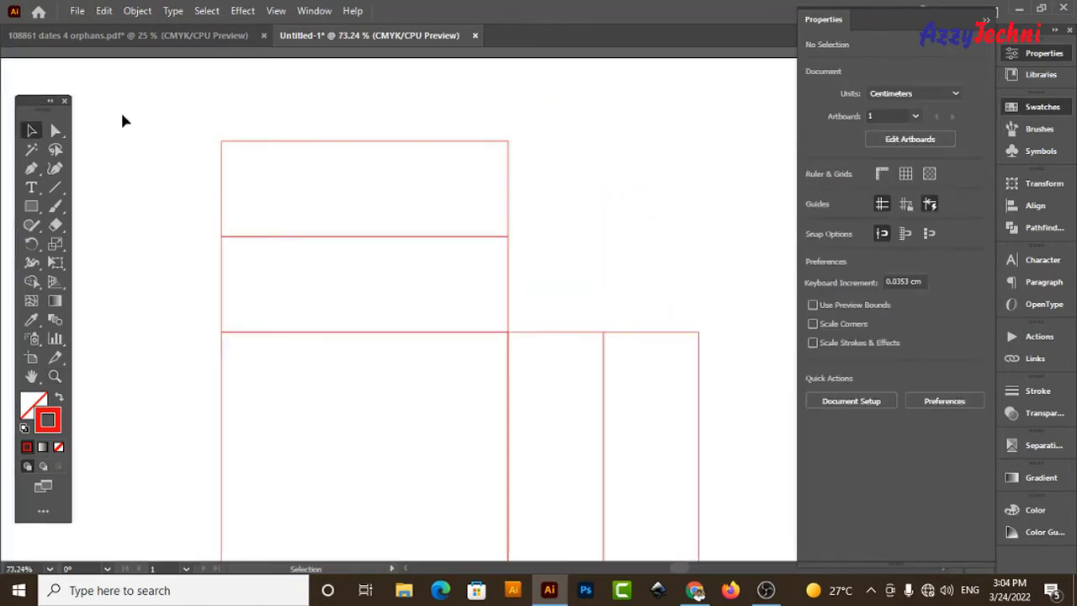
left_click(182, 34)
Measure the reference box's left side flap (about 1.78 × 14.64 cm) with Direct Selection, then return to Untitled-1
key("ctrl+space")
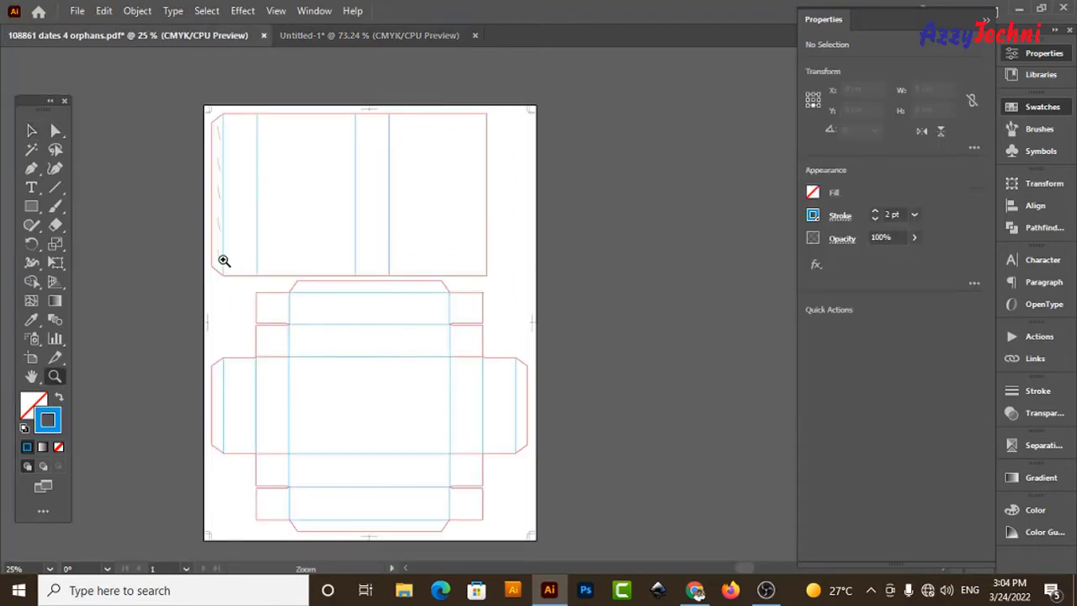
left_click_drag(187, 252, 613, 512)
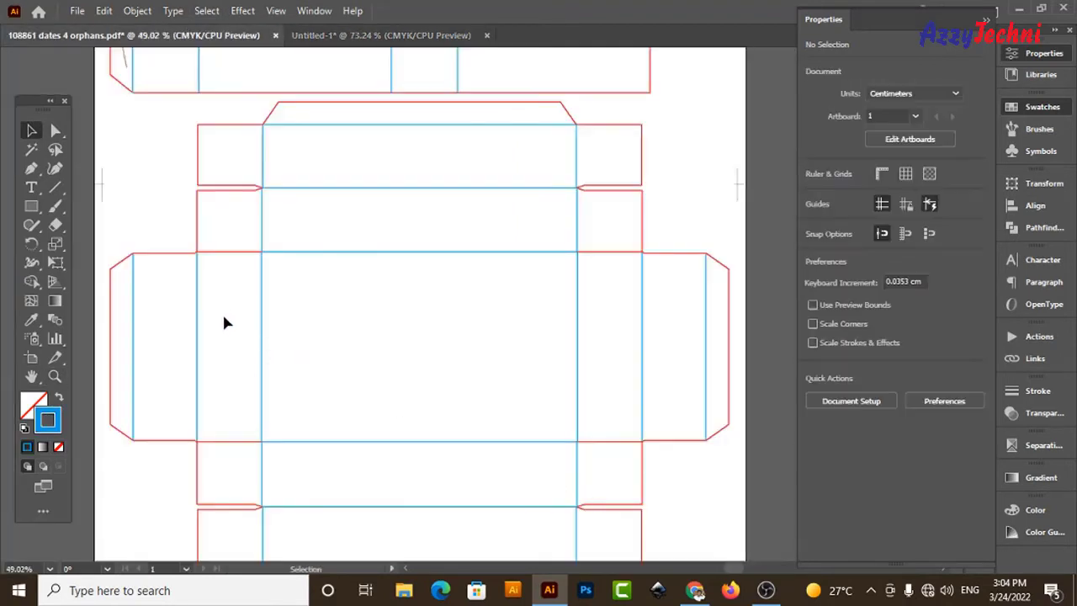
key("a")
left_click_drag(108, 249, 130, 318)
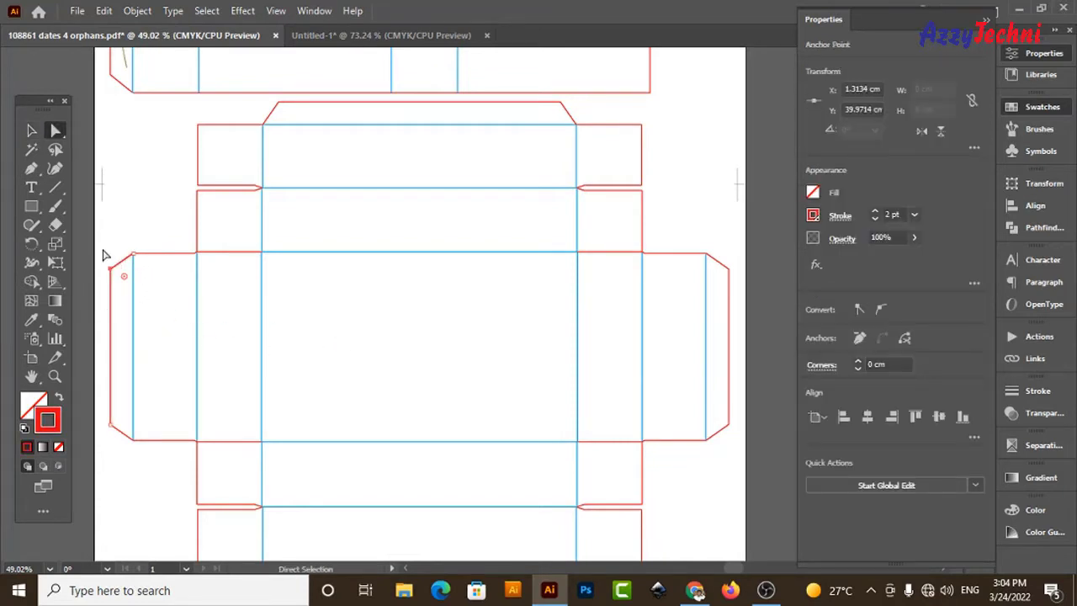
left_click_drag(102, 249, 127, 431)
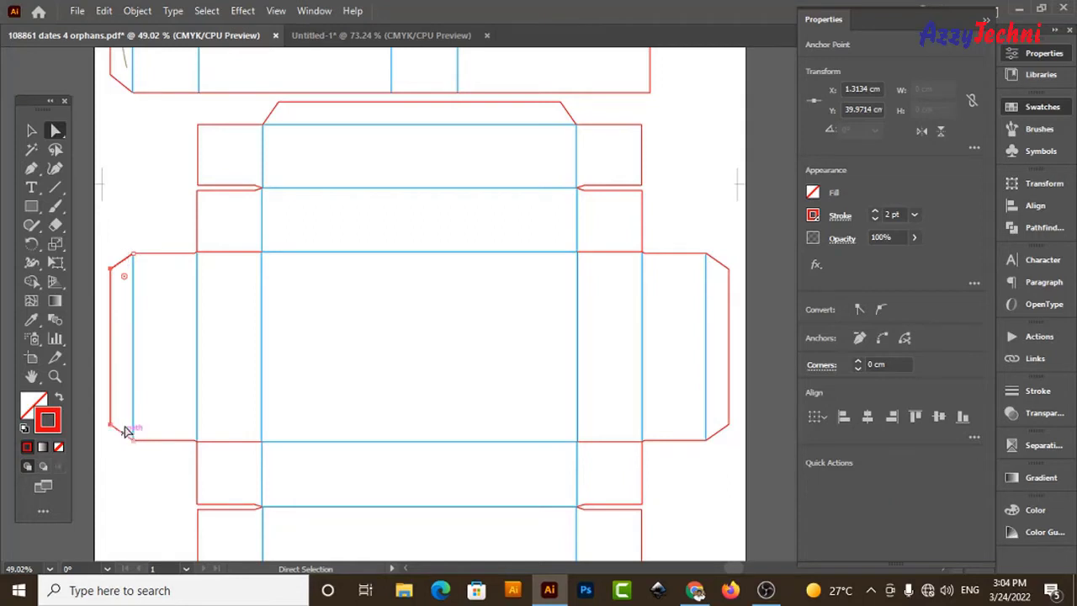
left_click(446, 327)
left_click(432, 36)
Copy the top panel upward as a new thinner top flap with a reduced height
key("v")
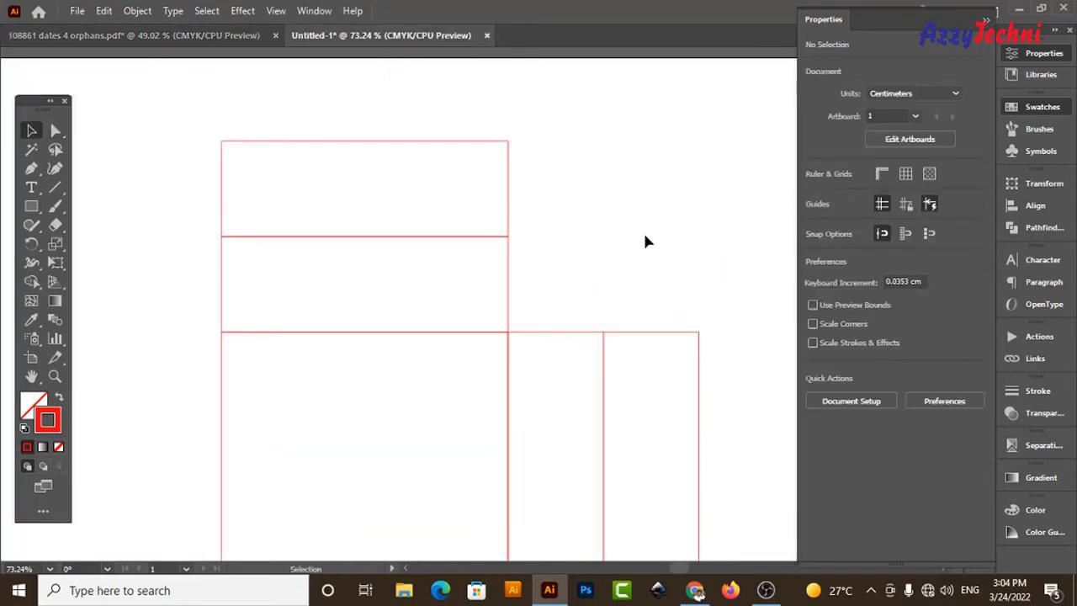
key("ctrl+minus")
key("ctrl+minus")
scroll(471, 367, "up", 3)
scroll(471, 368, "up", 2)
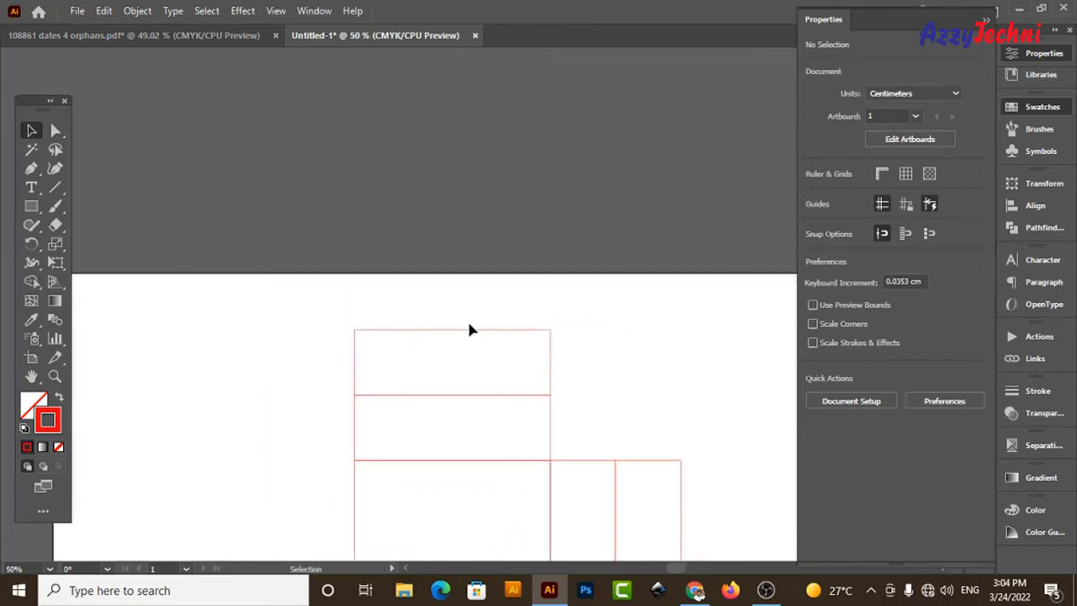
left_click_drag(471, 328, 467, 269)
left_click(922, 109)
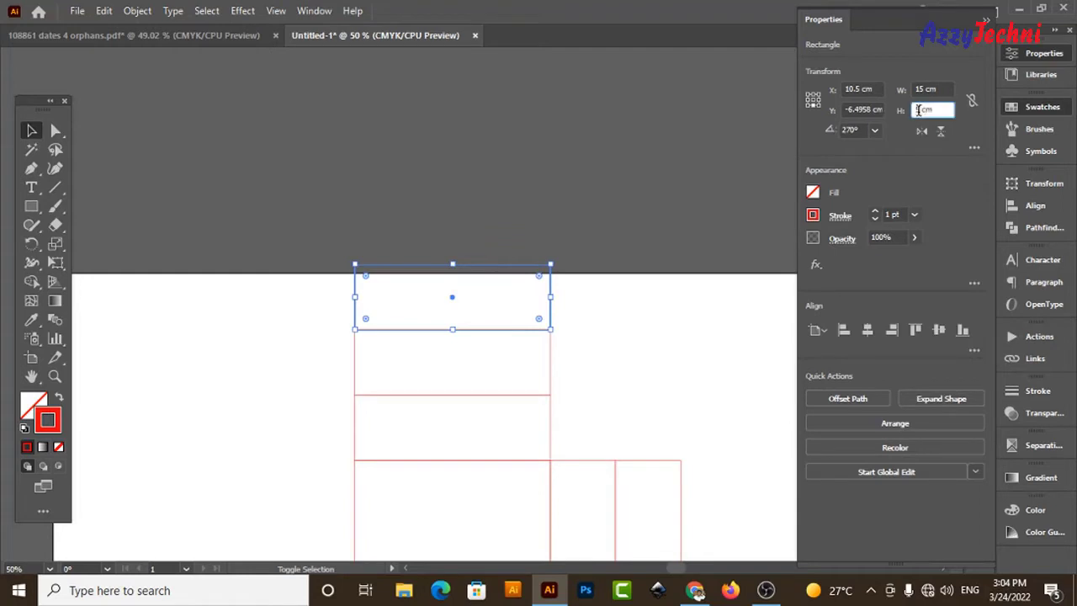
key("Return")
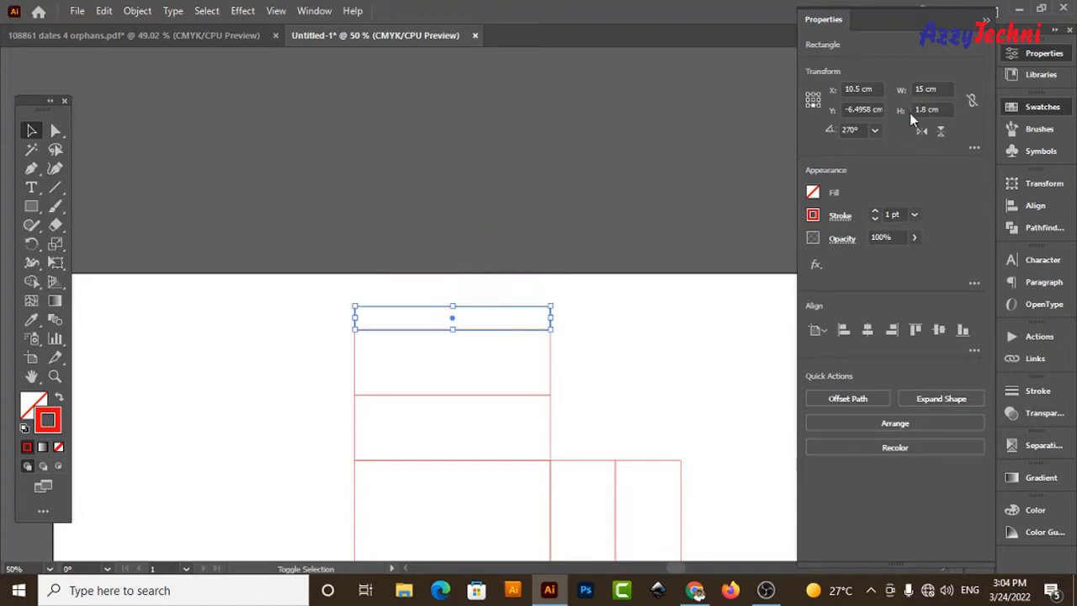
left_click(471, 257)
Move the top flap's top-left corner point 1 cm right, 0 cm vertically
key("z")
left_click_drag(310, 229, 698, 428)
key("a")
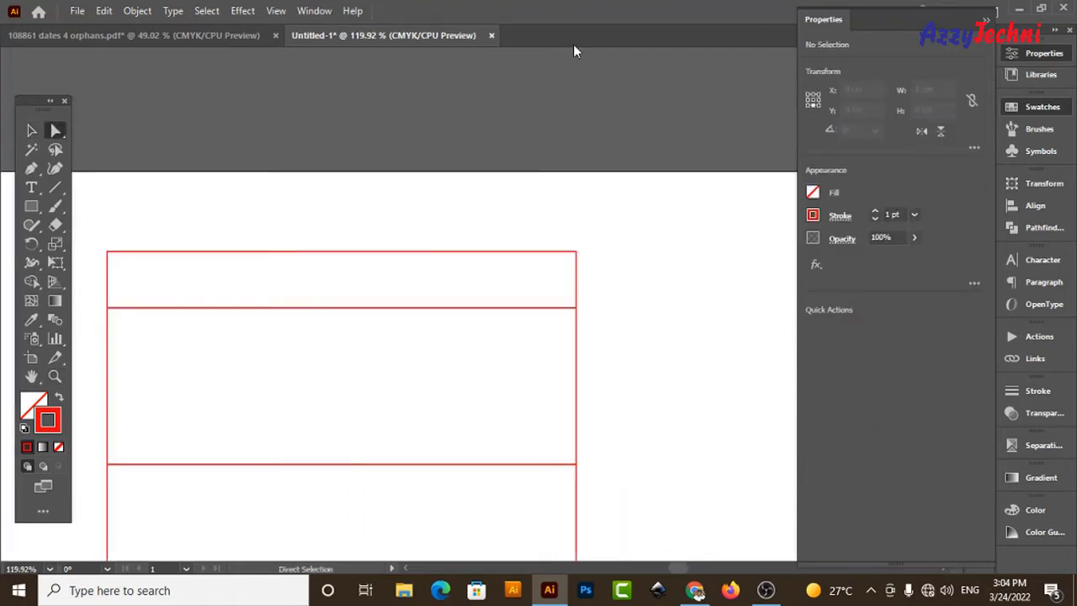
left_click_drag(85, 213, 143, 271)
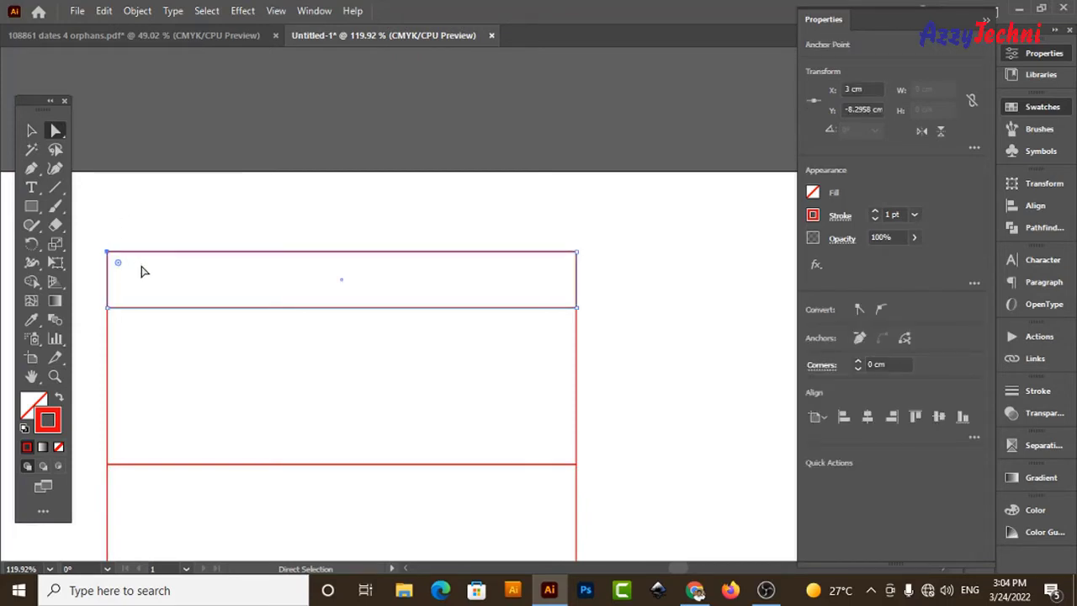
key("Return")
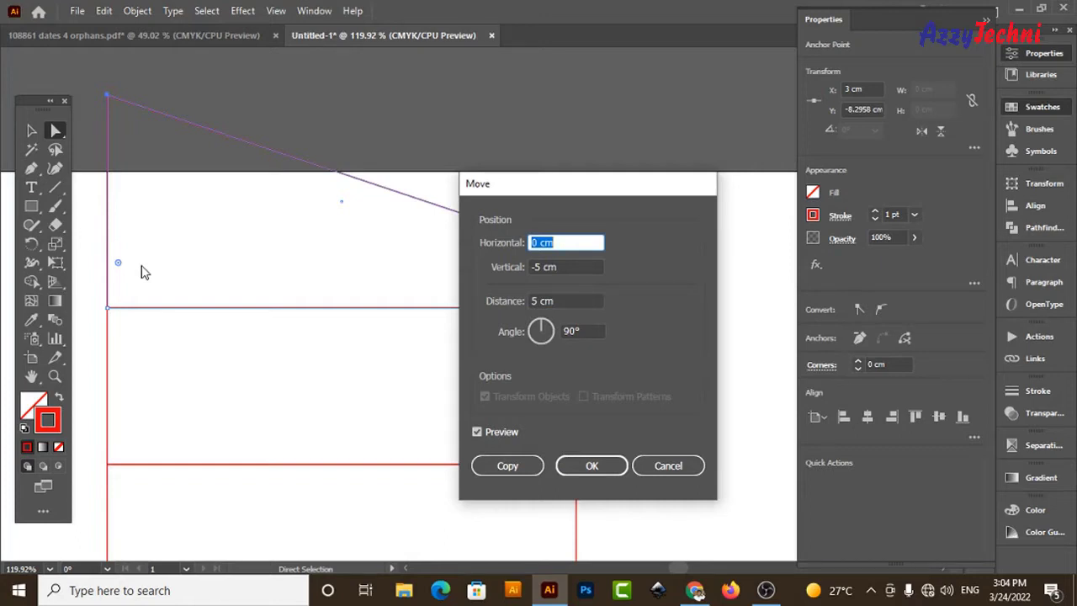
type("1")
key("Tab")
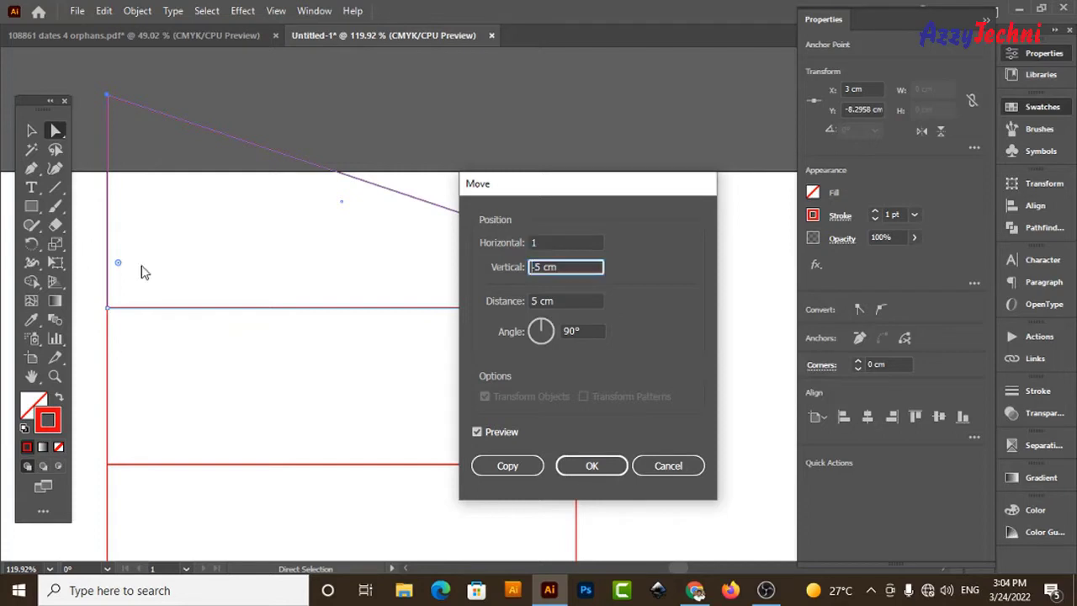
type("0")
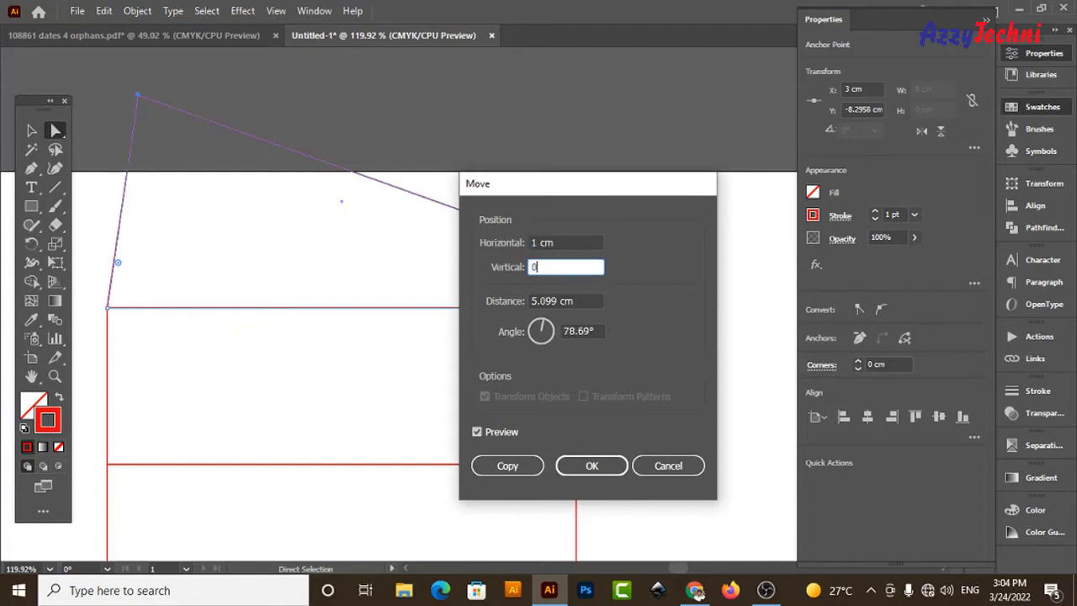
key("Return")
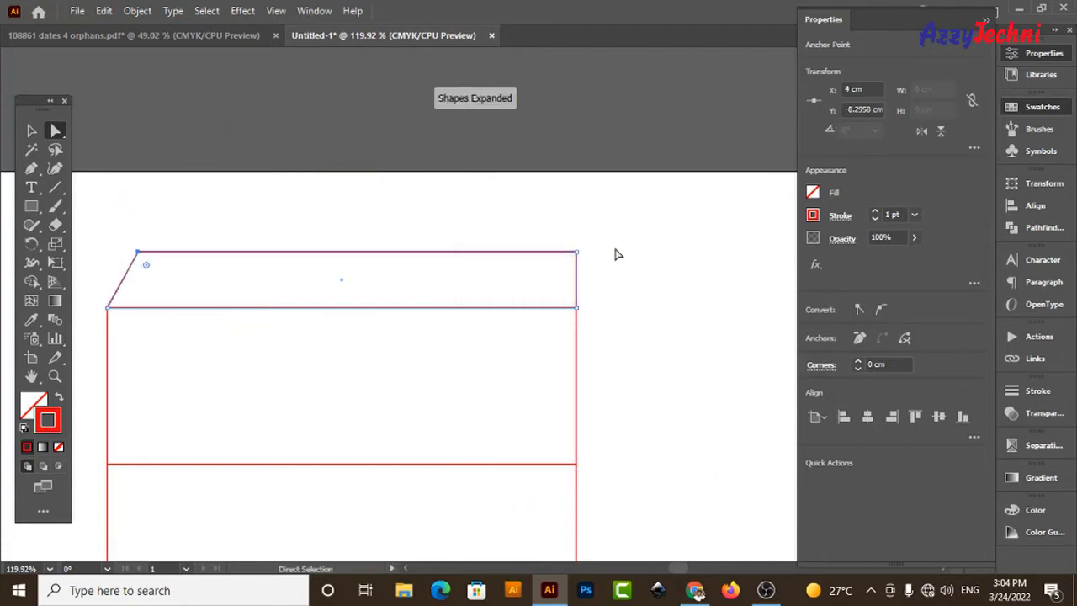
Move the top flap's top-right corner point 1 cm left to complete the taper
left_click_drag(529, 205, 622, 272)
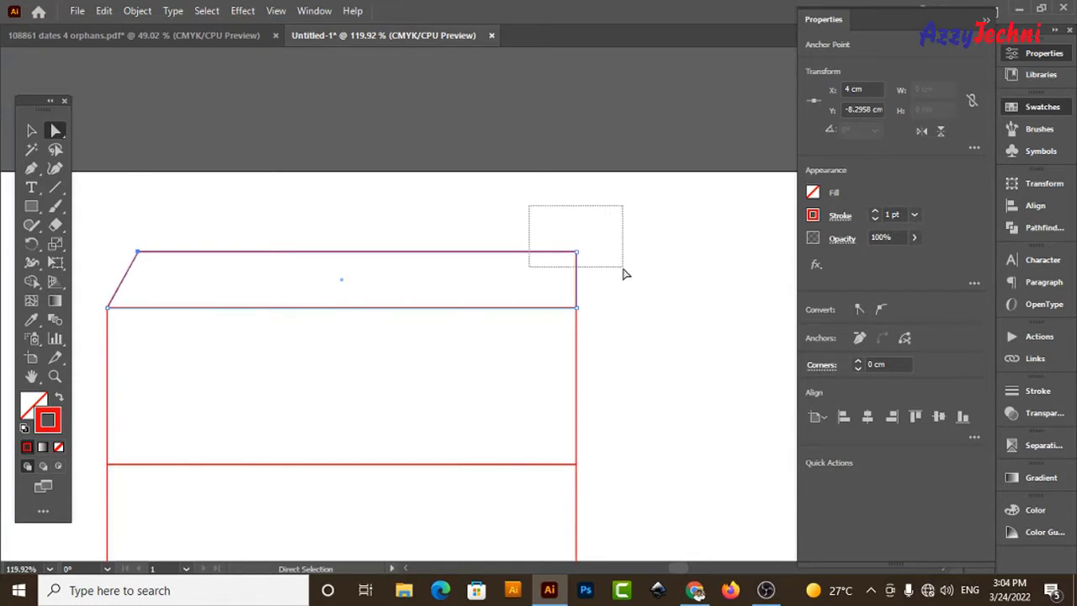
left_click_drag(622, 271, 615, 270)
key("Return")
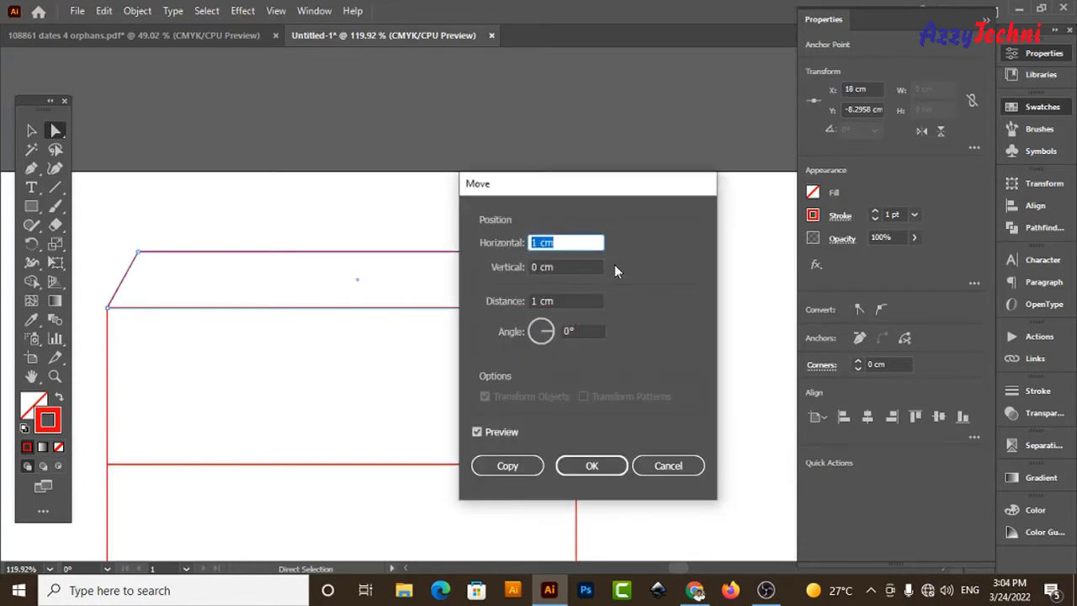
type("-1")
key("Tab")
key("Return")
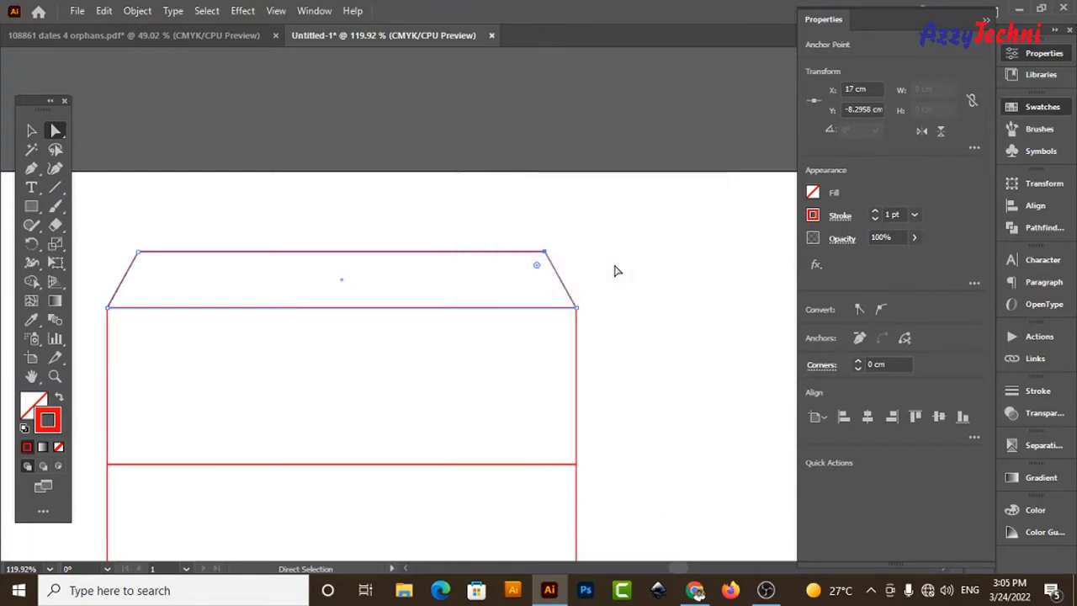
left_click(654, 272)
key("v")
key("ctrl+minus")
key("ctrl+minus")
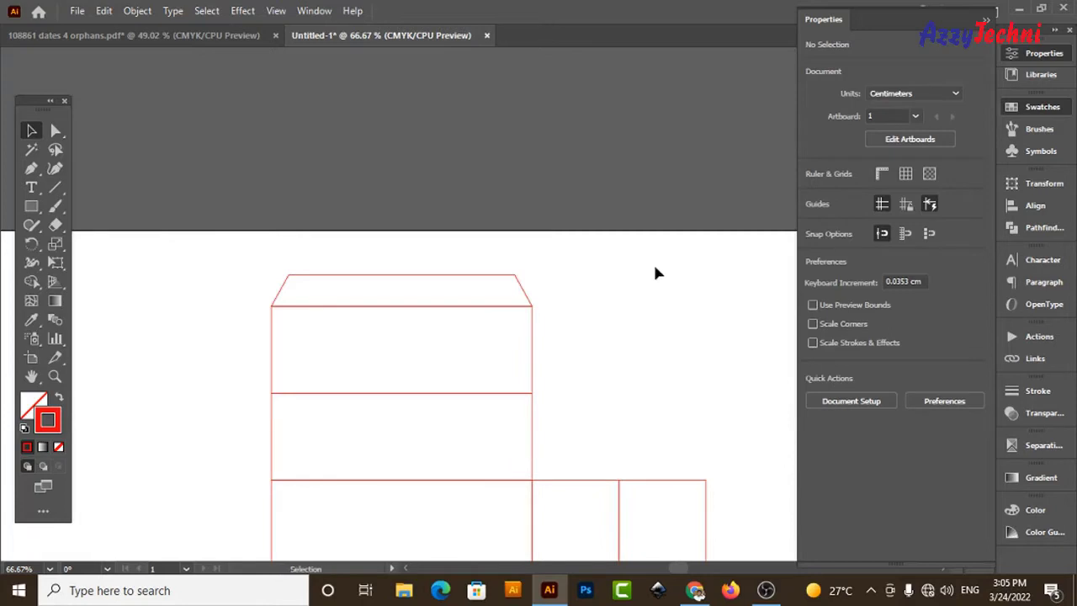
Copy the side panel 5 cm to the right and narrow the copy to 1.8 cm wide
left_click_drag(654, 272, 519, 117)
scroll(529, 207, "down", 3)
scroll(504, 227, "right", 2)
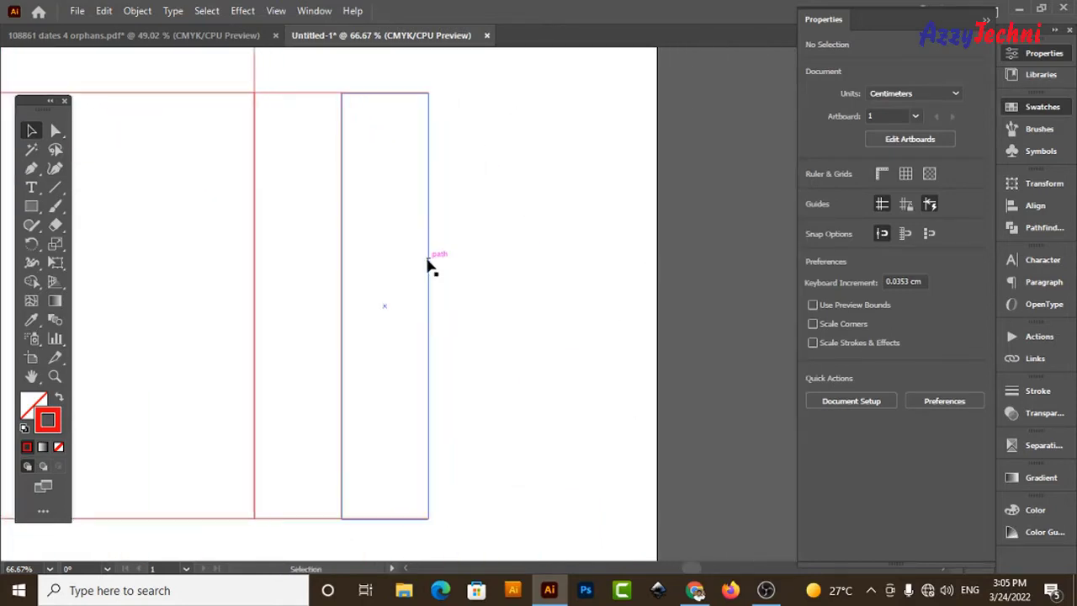
left_click_drag(429, 265, 514, 265)
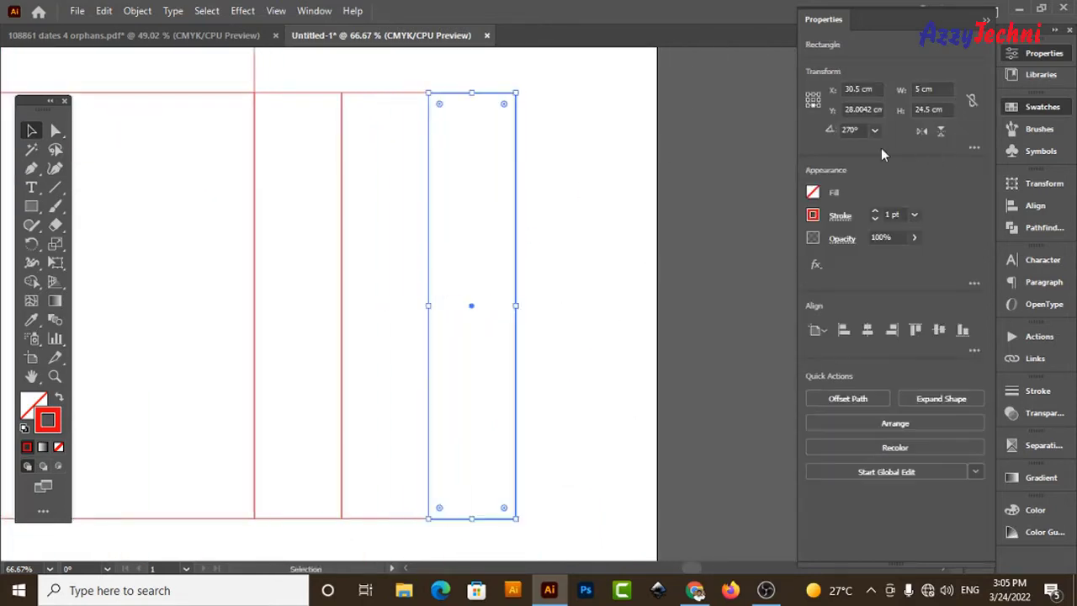
left_click(808, 95)
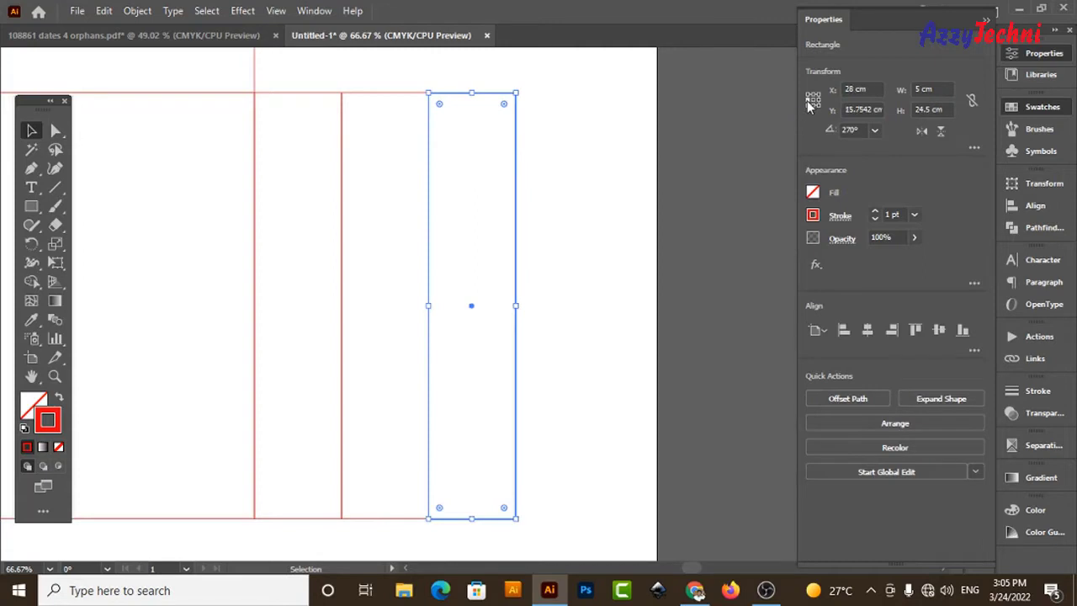
left_click(917, 88)
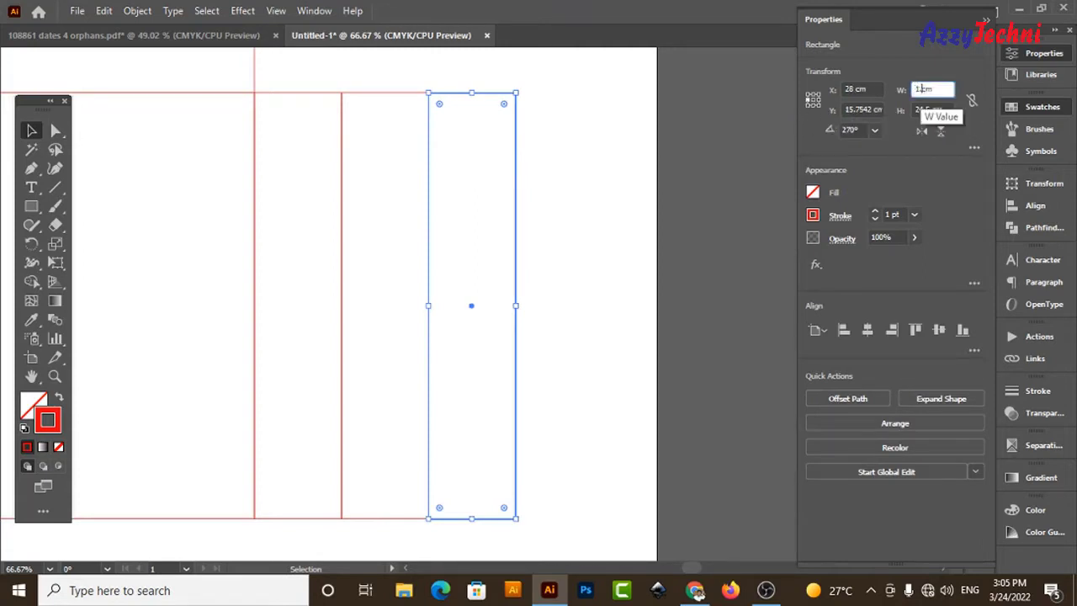
key("Return")
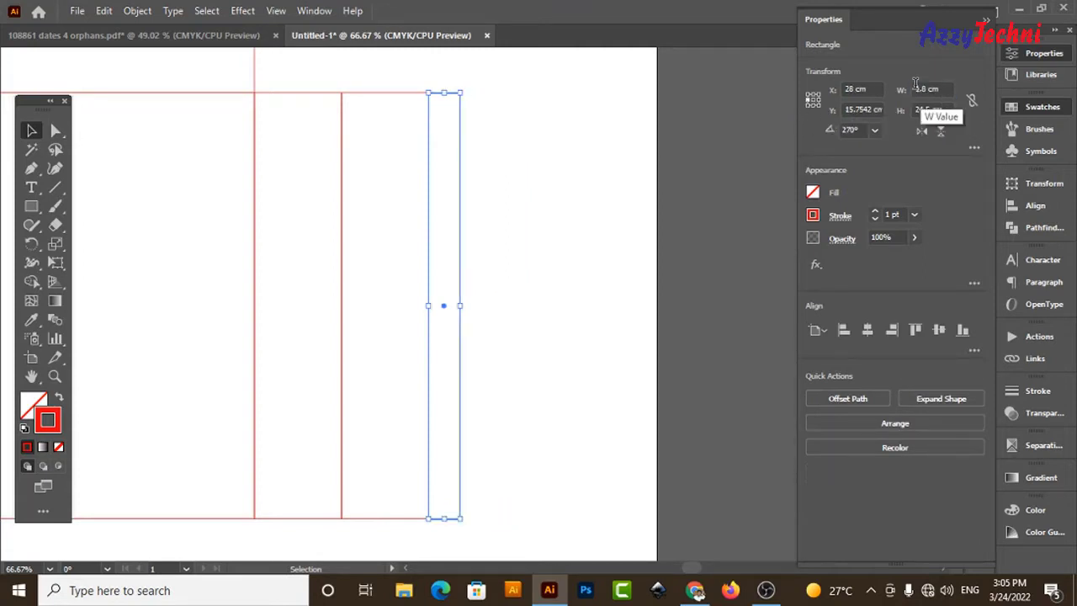
left_click(742, 161)
scroll(575, 209, "up", 2)
scroll(575, 209, "left", 2)
Move the narrow flap's top-right corner 1 cm down with the Move dialog
key("a")
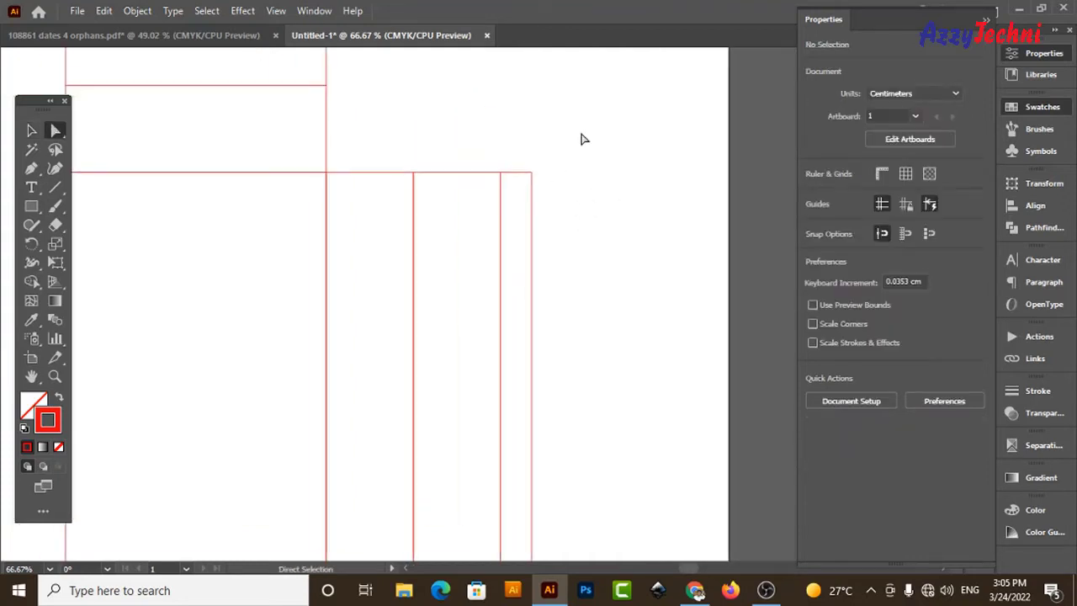
left_click_drag(581, 134, 519, 190)
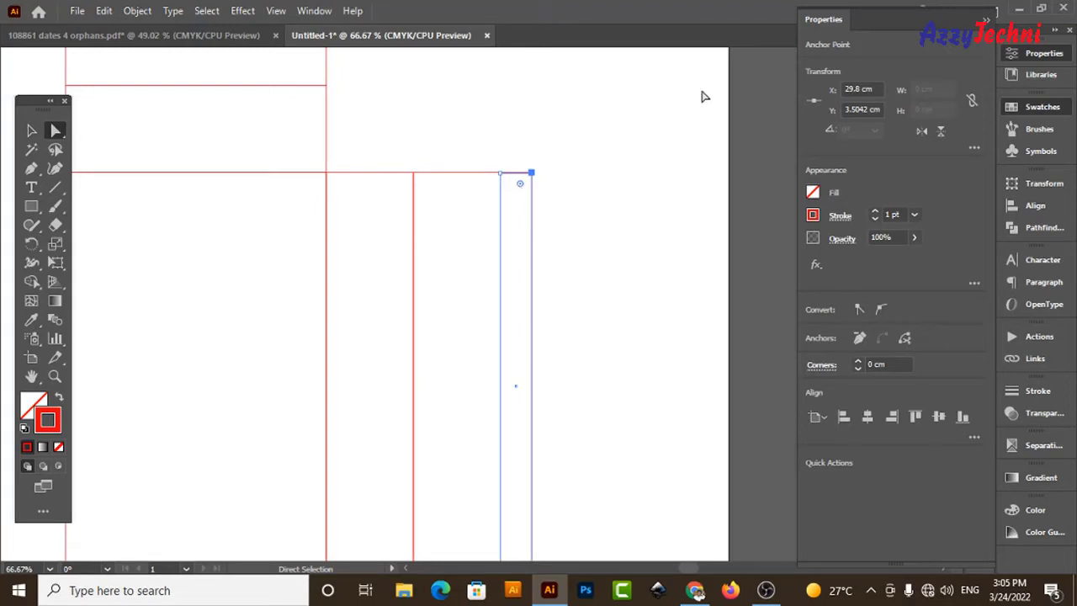
left_click_drag(606, 100, 519, 190)
key("Return")
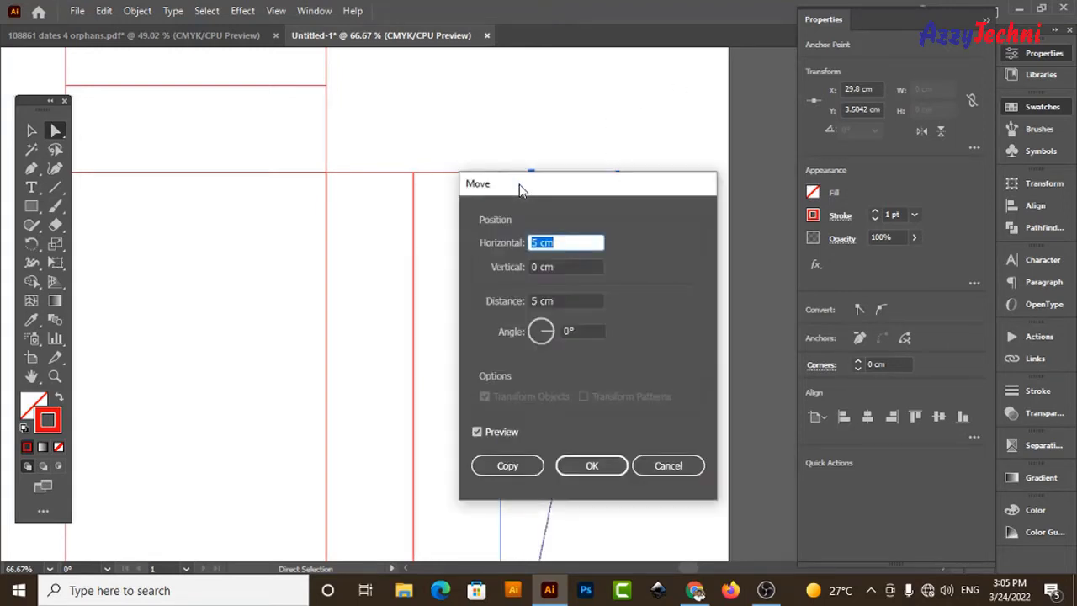
type("0")
key("Tab")
type("1")
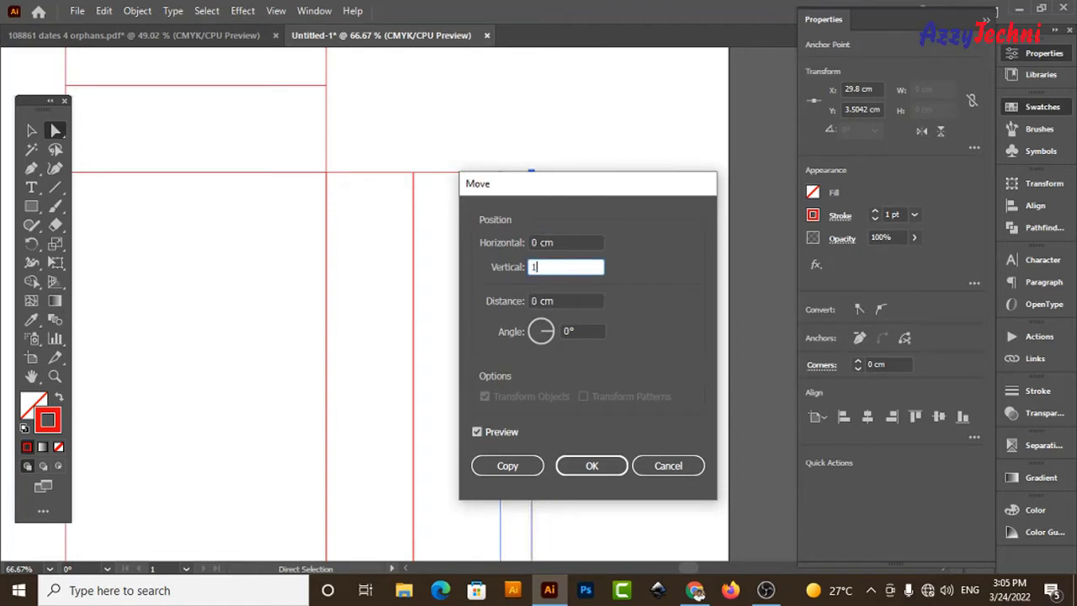
key("Return")
Raise the flap's bottom-right corner 1 cm to complete the angled ends
scroll(656, 196, "down", 5)
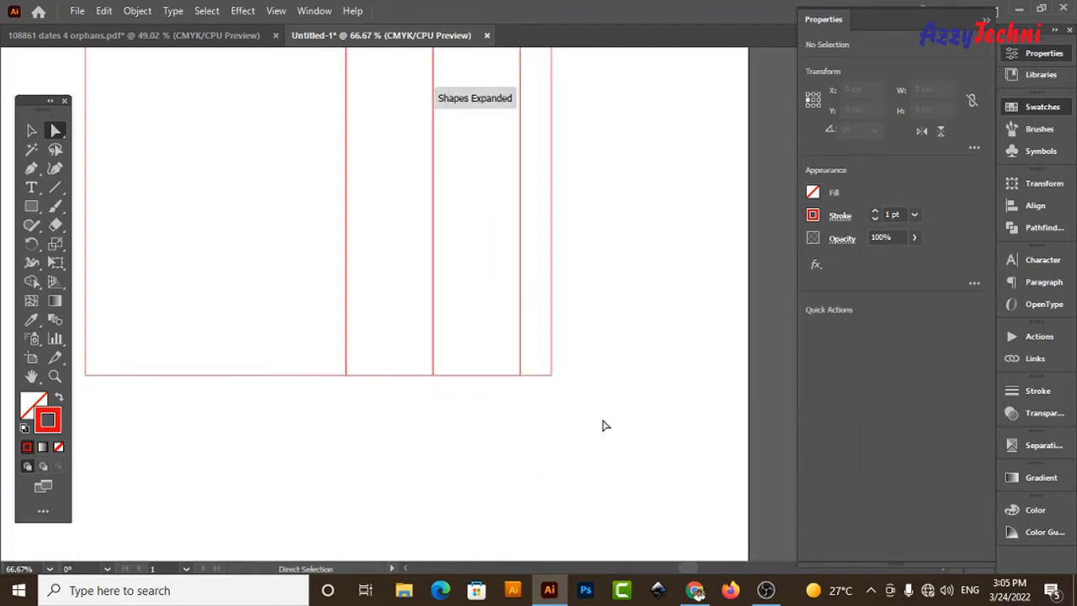
left_click_drag(603, 424, 541, 364)
key("Return")
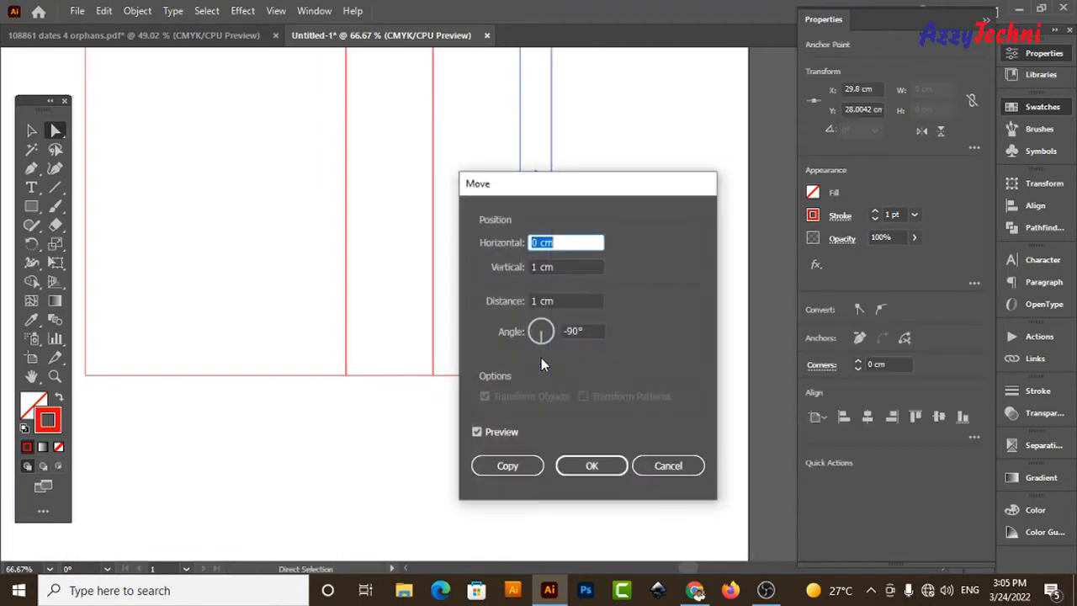
type("0")
key("Tab")
type("-")
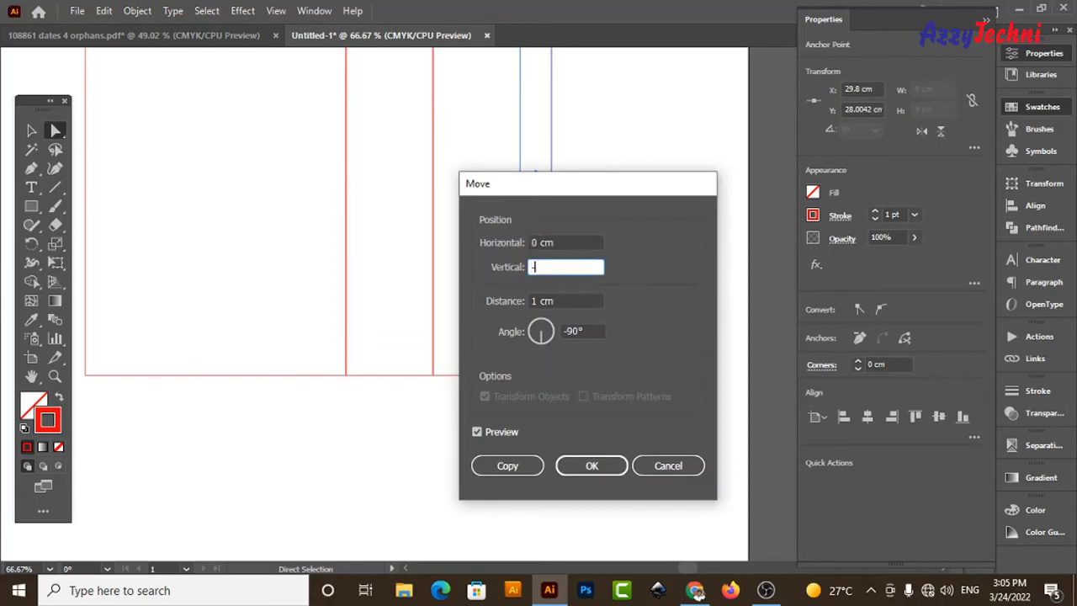
type("1")
key("Return")
left_click(643, 360)
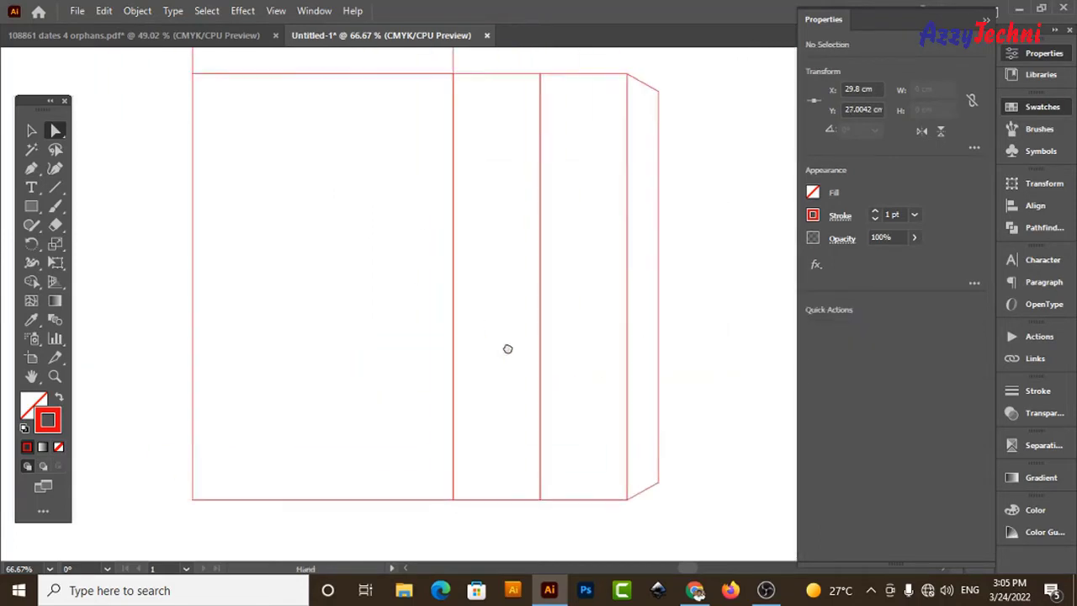
key("v")
key("ctrl+minus")
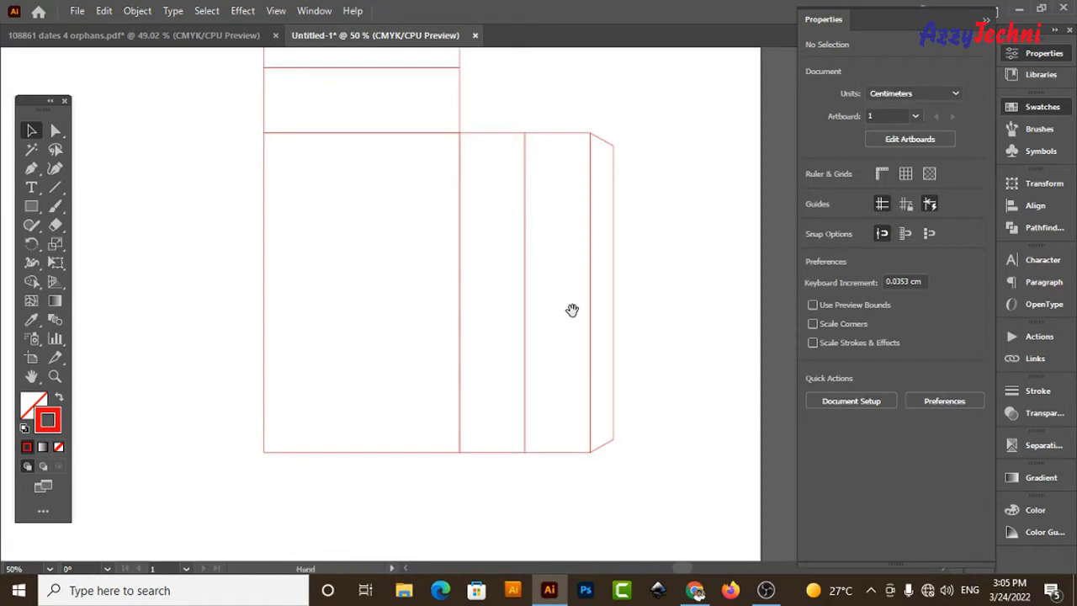
left_click_drag(572, 308, 500, 356)
mouse_move(483, 233)
left_mouse_down()
mouse_move(450, 227)
mouse_move(594, 248)
left_mouse_up()
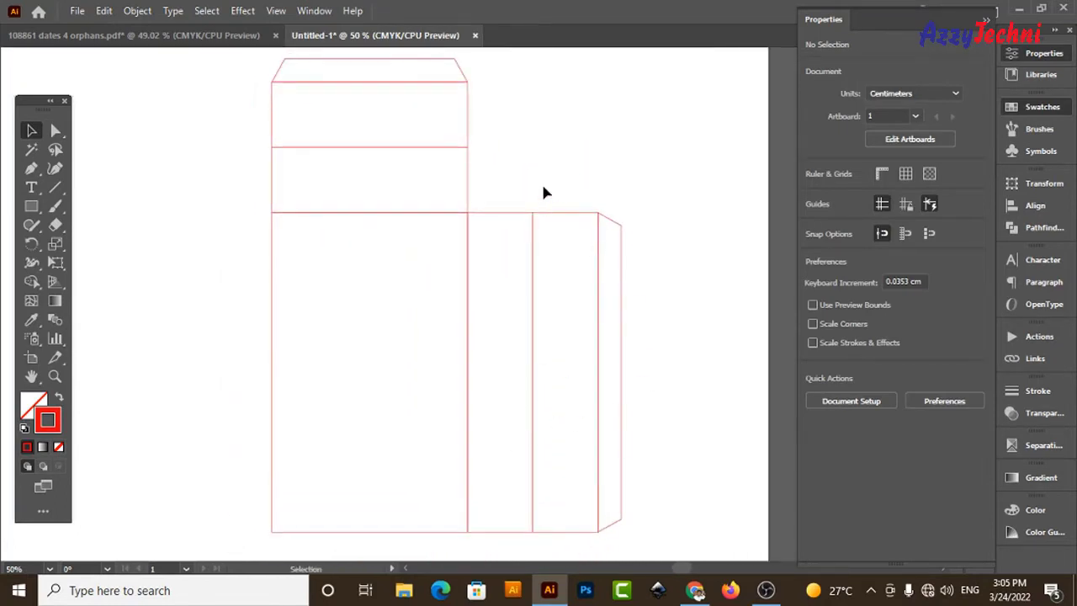
Copy the 5 cm side panel straight up 24.5 cm above itself
left_click_drag(488, 167, 514, 302)
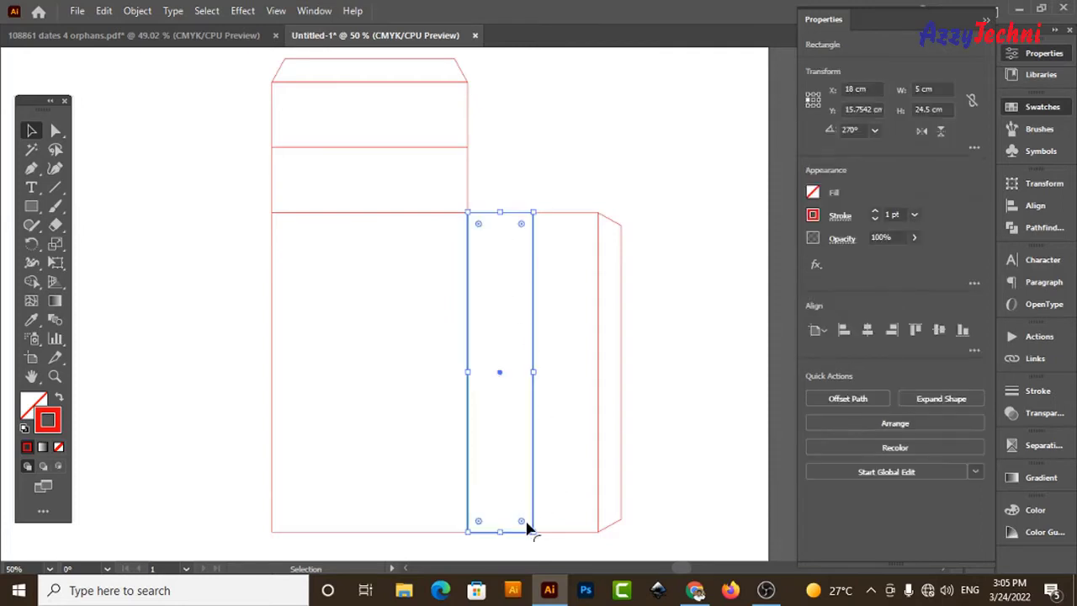
left_click_drag(507, 532, 529, 212)
left_click_drag(593, 138, 600, 279)
key("z")
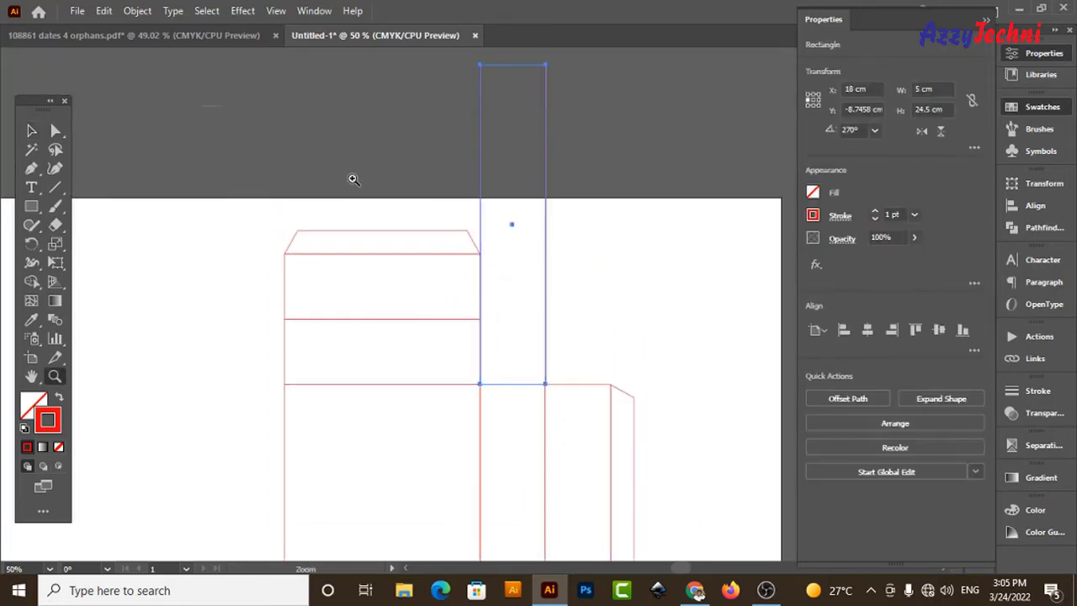
left_click_drag(538, 253, 766, 458)
key("v")
scroll(670, 308, "up", 2)
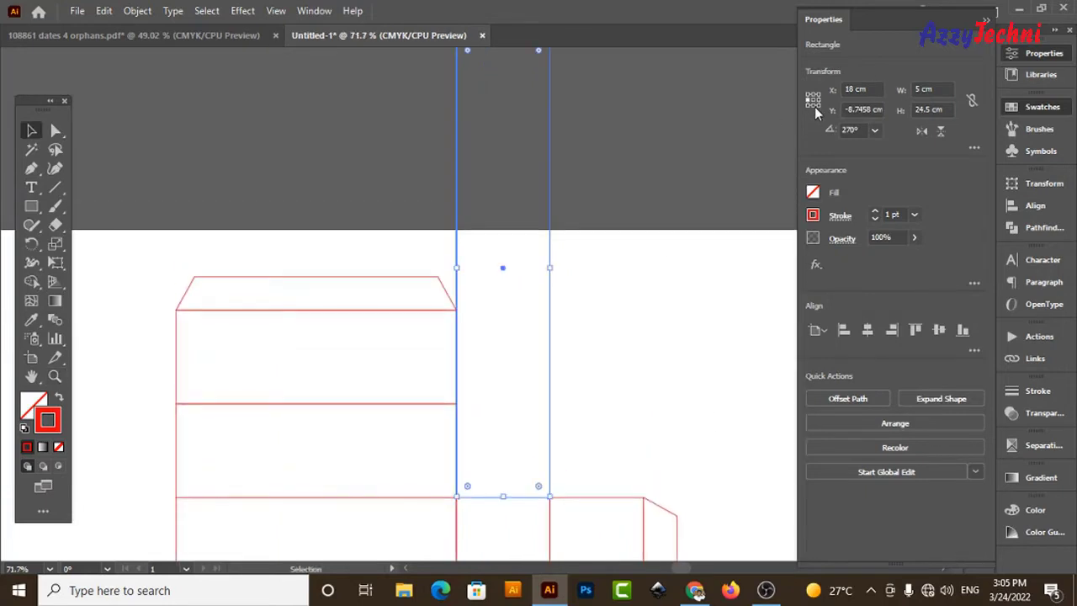
Set the copy's height to 5 cm from the bottom reference point, then view the reference PDF
left_click(812, 104)
double_click(923, 108)
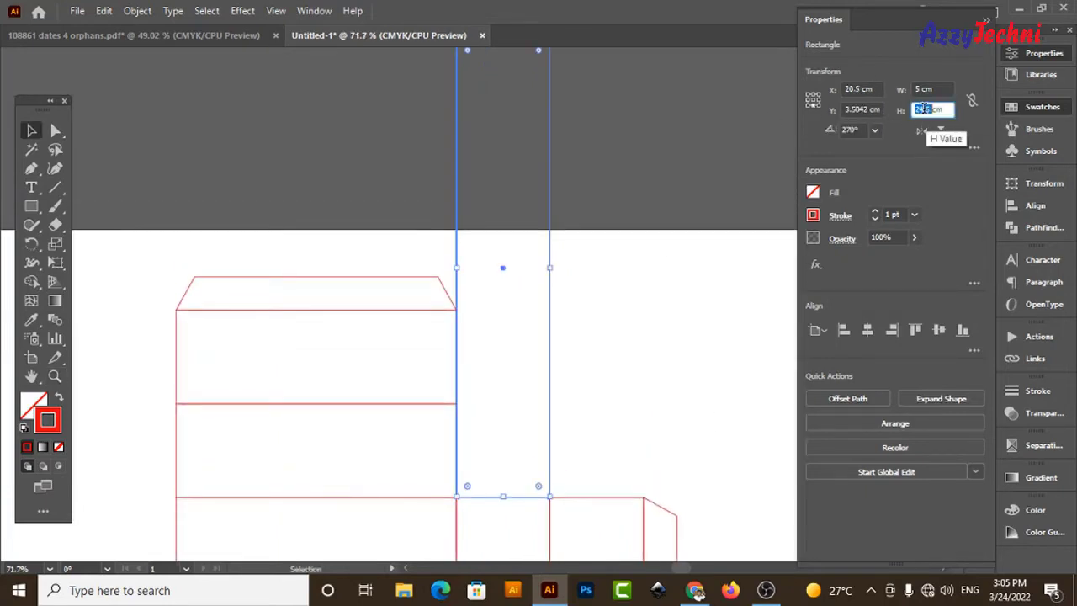
type("5")
key("Return")
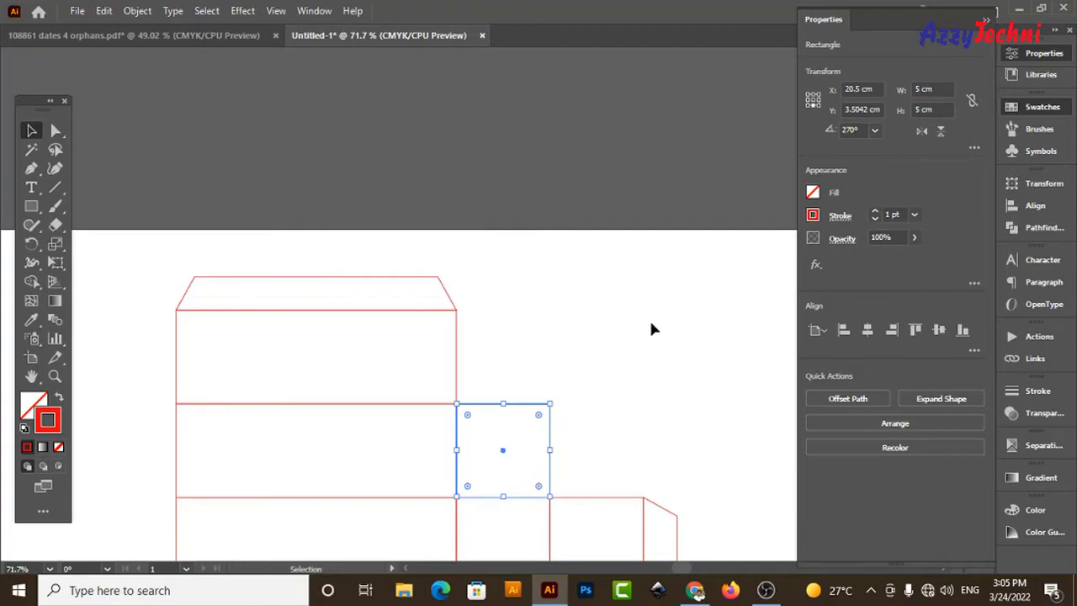
left_click(649, 319)
left_click(143, 35)
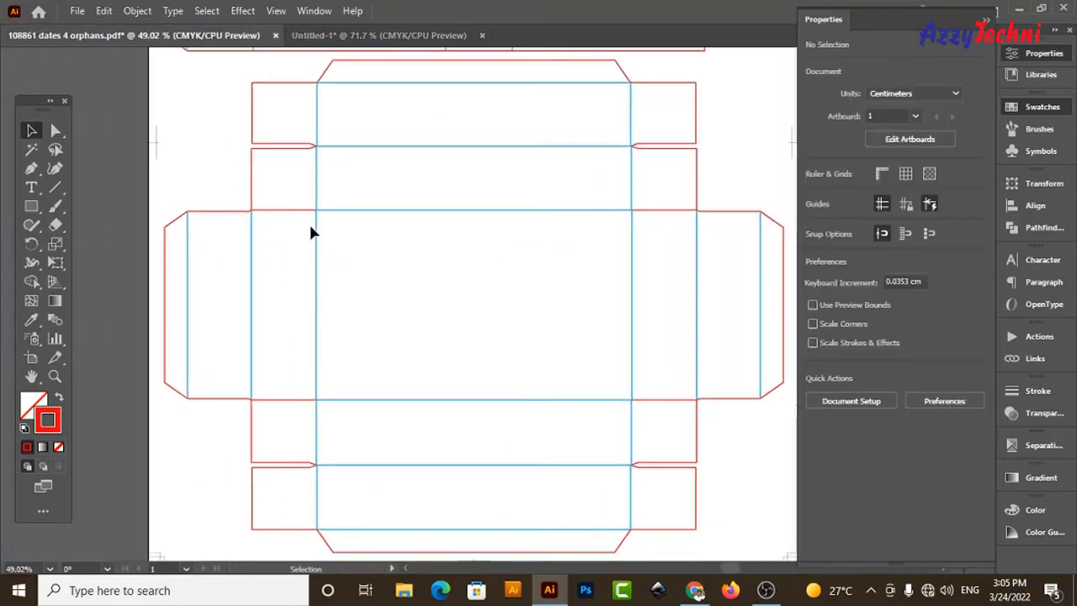
Back in Untitled-1, zoom in and isolate the square flap for editing
left_click(397, 36)
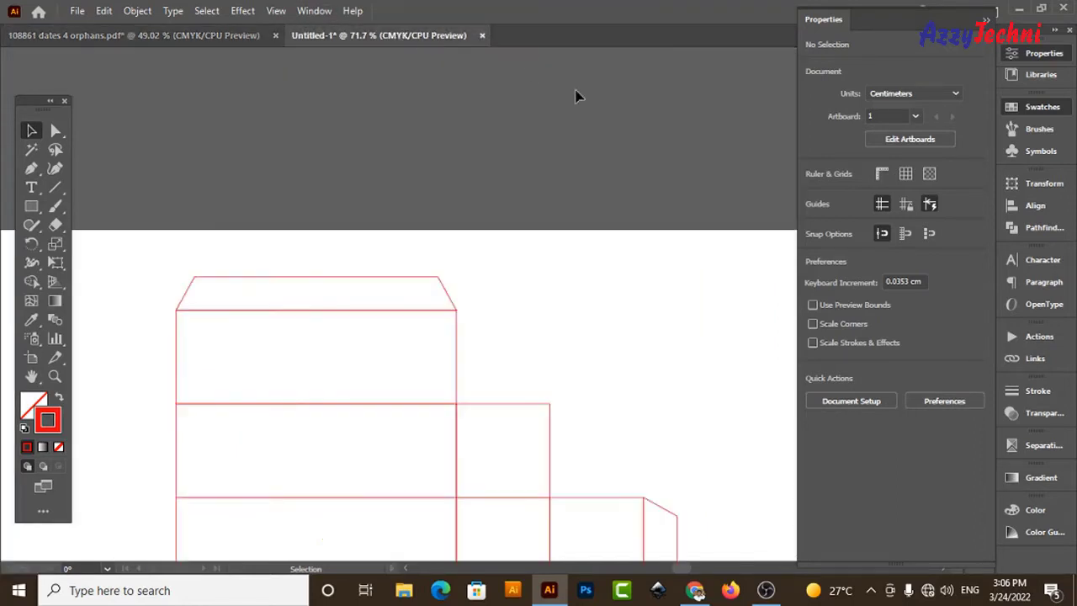
key("z")
left_click(677, 397)
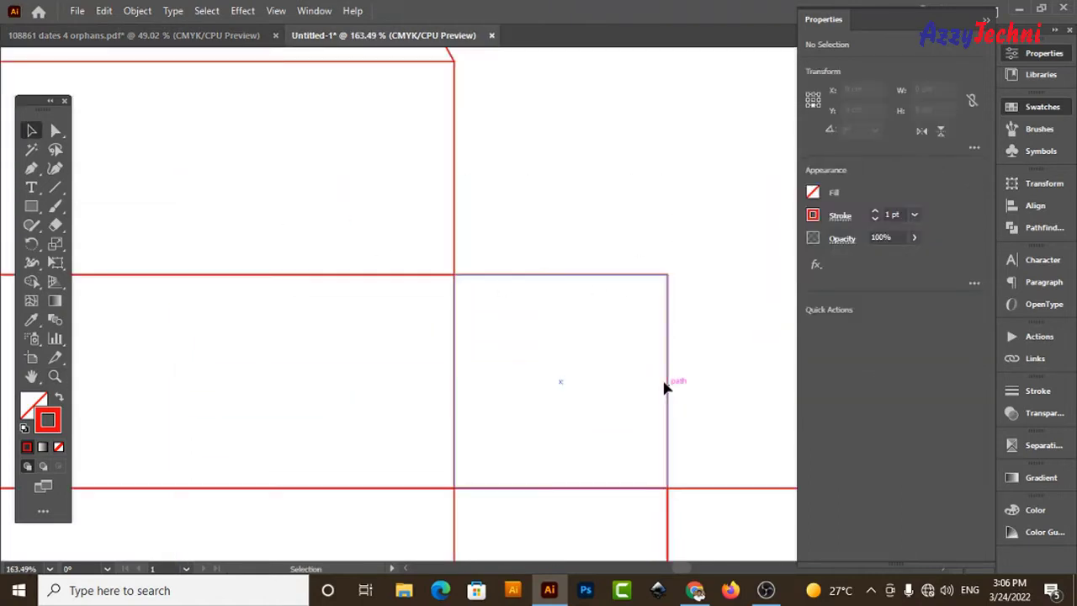
key("v")
left_click(665, 384)
left_click_drag(665, 384, 672, 314)
key("z")
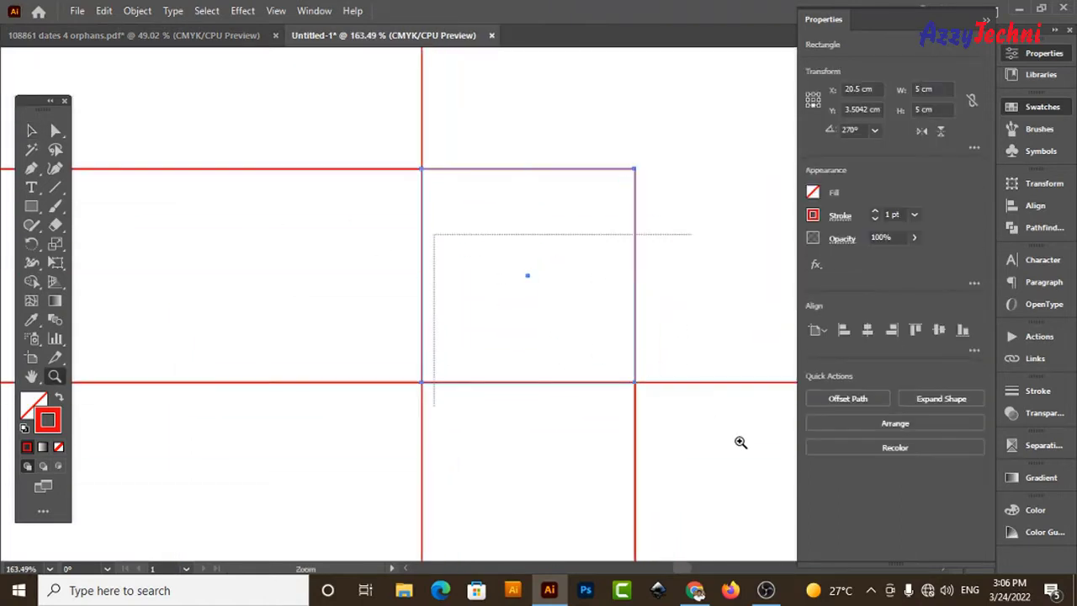
left_click_drag(432, 233, 740, 440)
key("v")
double_click(597, 339)
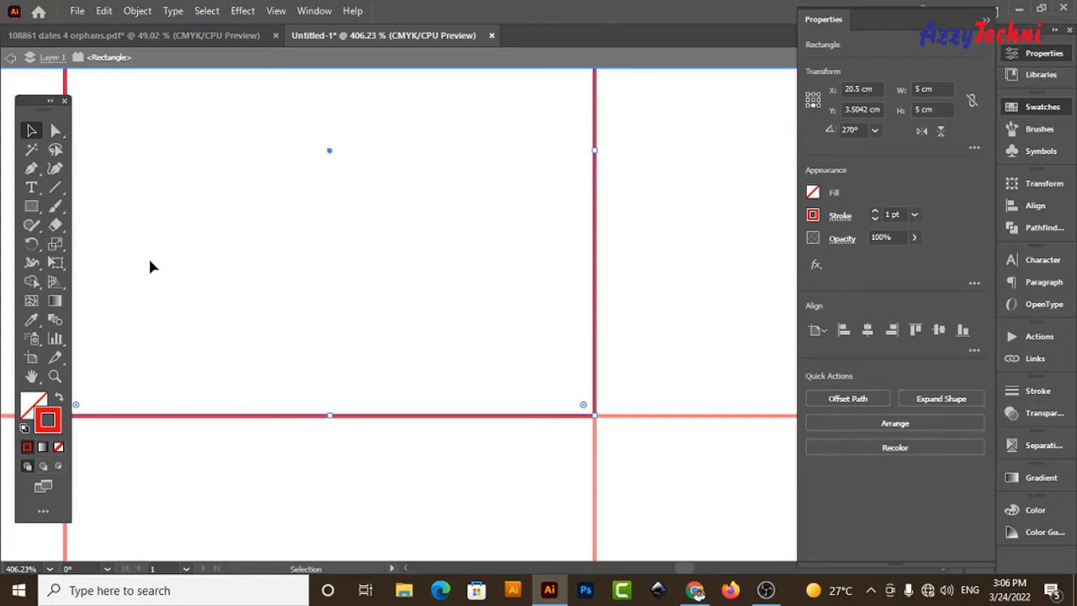
Add an anchor point on the square flap's right edge with the Add Anchor Point tool
left_click(32, 172)
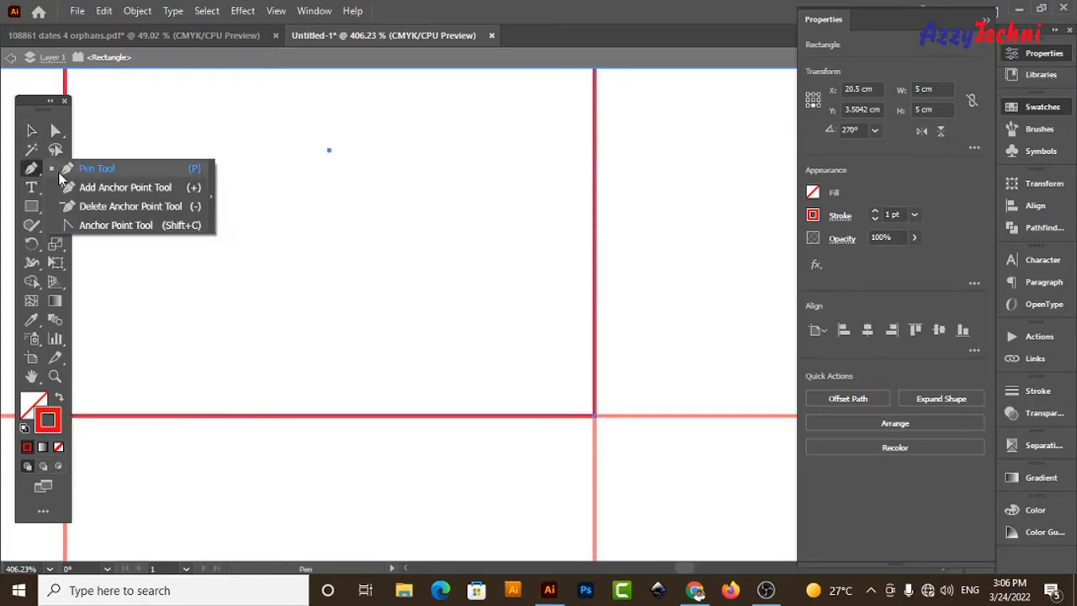
left_click(124, 191)
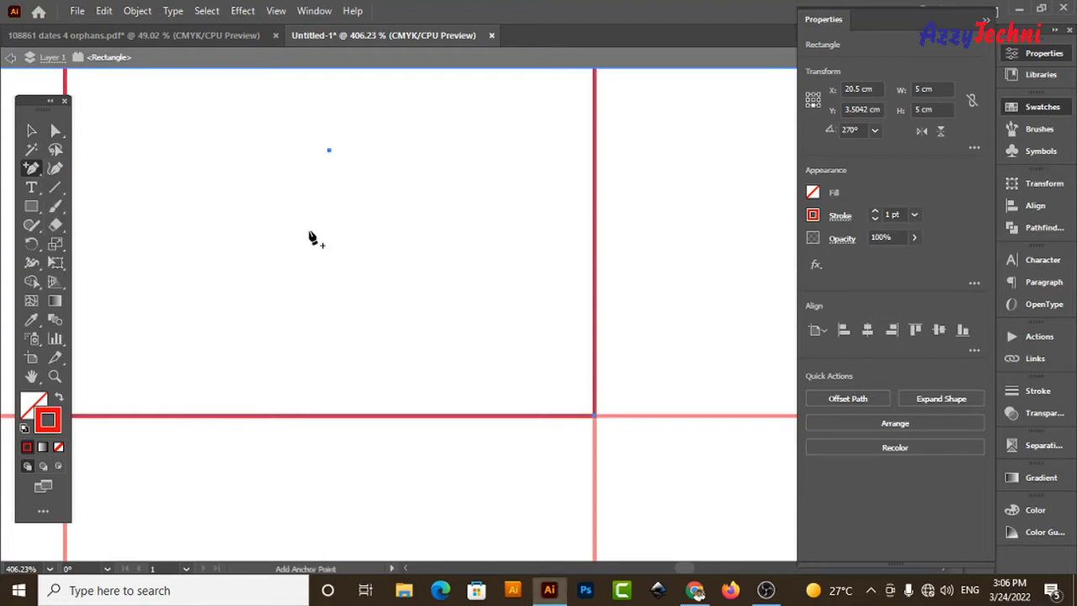
left_click(594, 369)
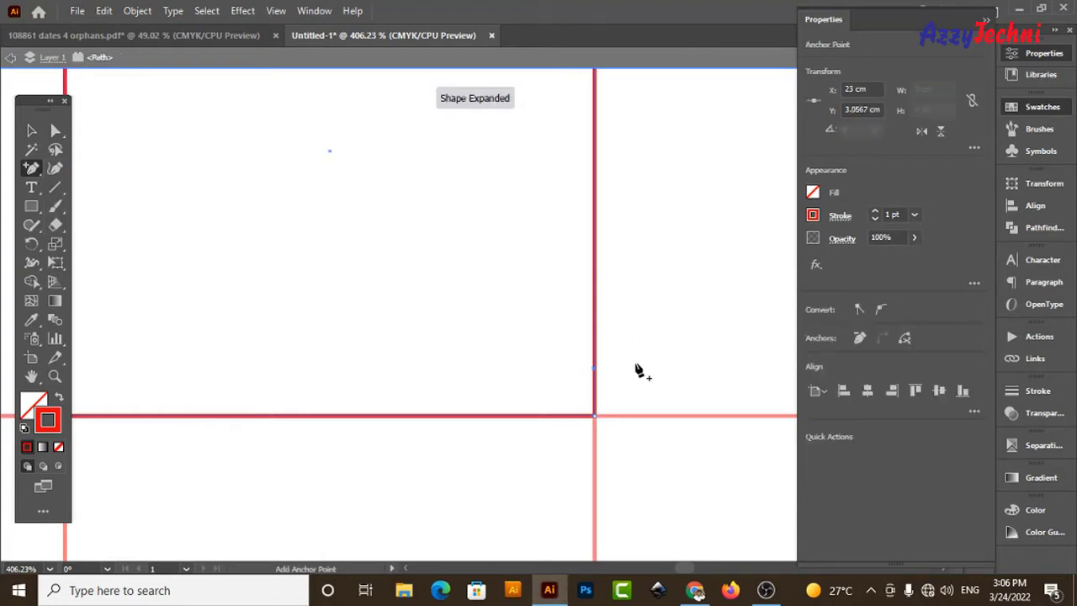
key("ctrl+minus")
key("ctrl+minus")
Shift the right edge's upper anchors 0.2 cm left (vertical 0), forming a small notch
key("a")
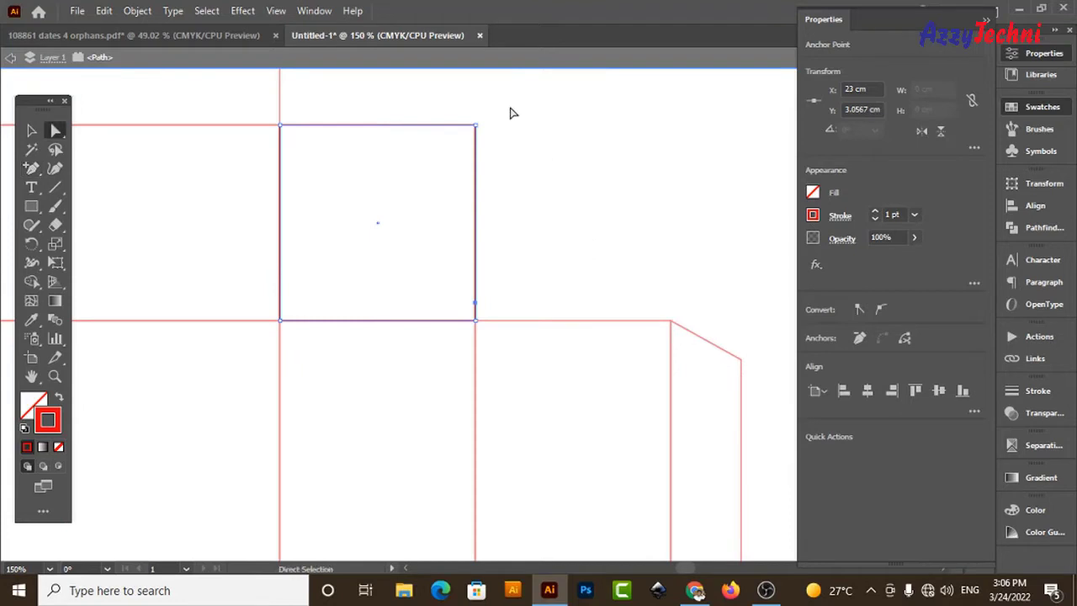
left_click_drag(510, 105, 451, 316)
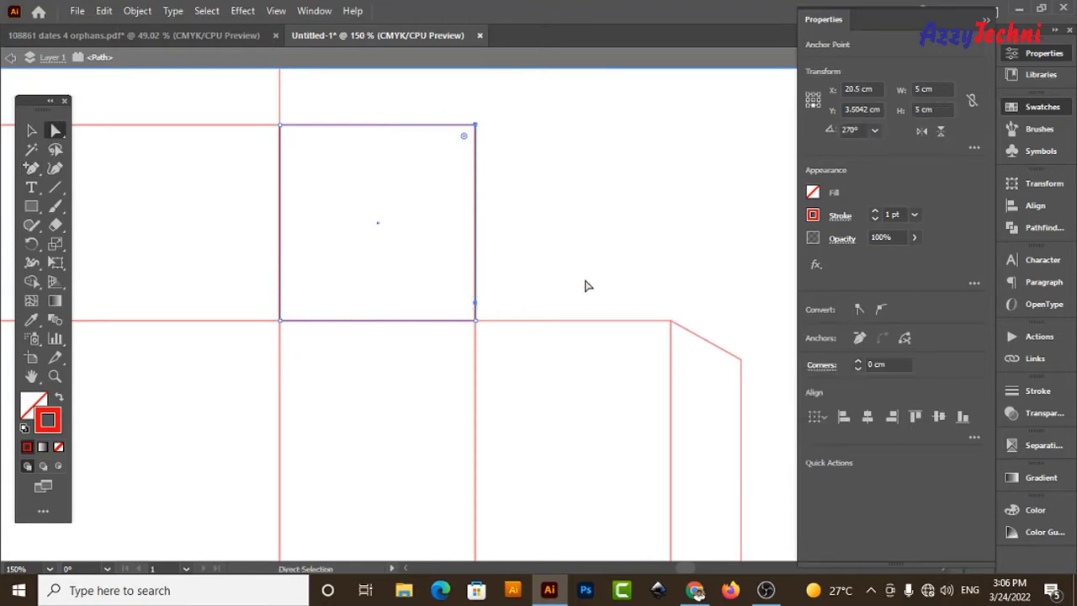
left_click_drag(529, 99, 451, 314)
key("Return")
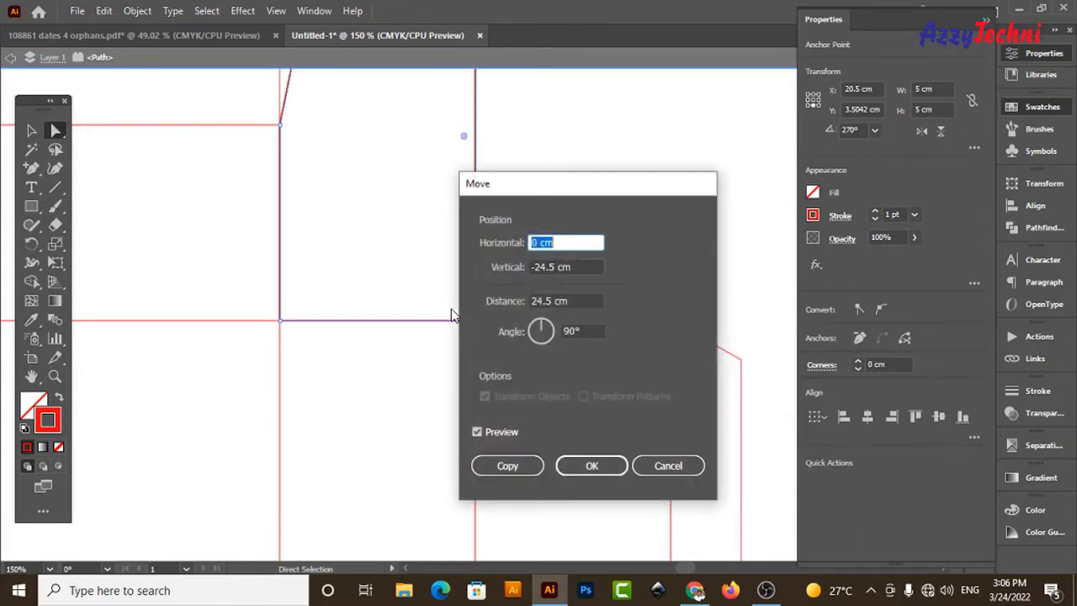
type("-")
type("0.2")
key("Tab")
type("0")
key("Return")
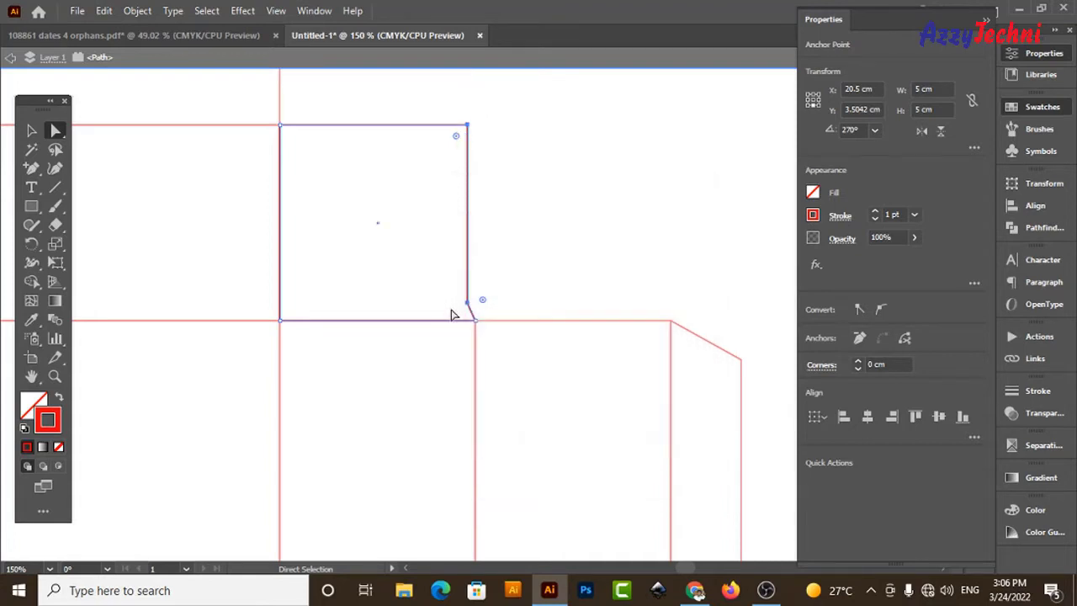
left_click(541, 252)
key("v")
scroll(500, 259, "up", 2)
Copy the notched flap to the right and flip the copy horizontally
scroll(337, 236, "right", 2)
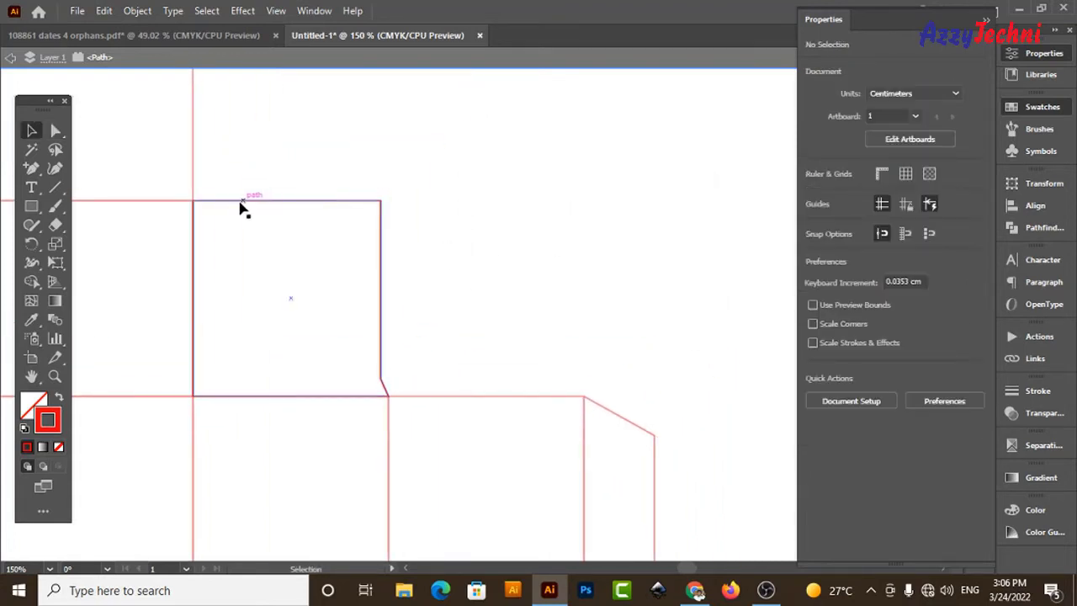
left_click_drag(236, 208, 357, 220)
left_click_drag(413, 226, 438, 227)
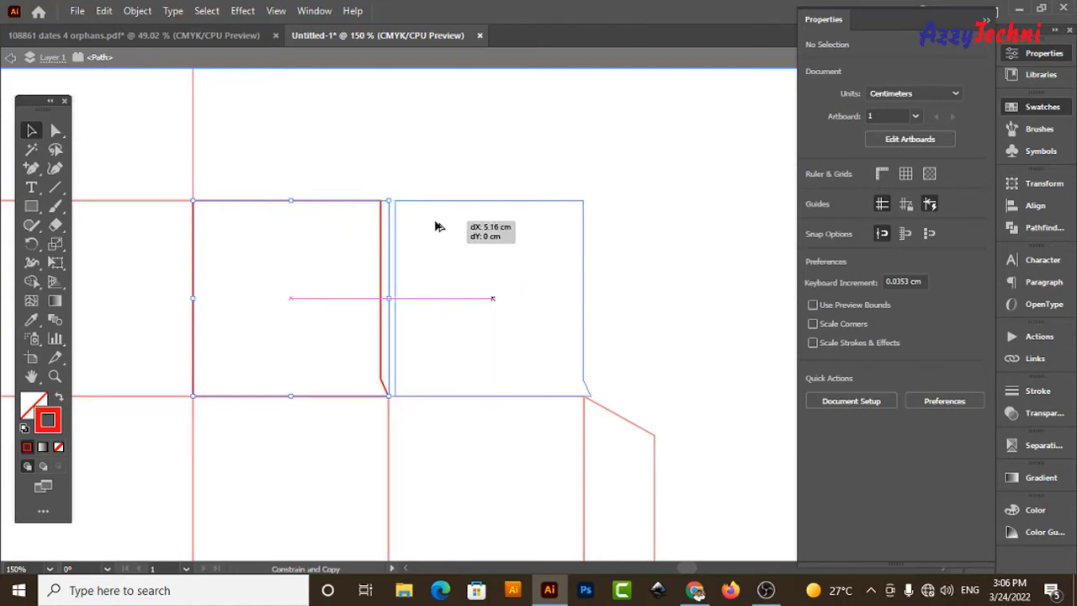
left_click(873, 129)
left_click(872, 160)
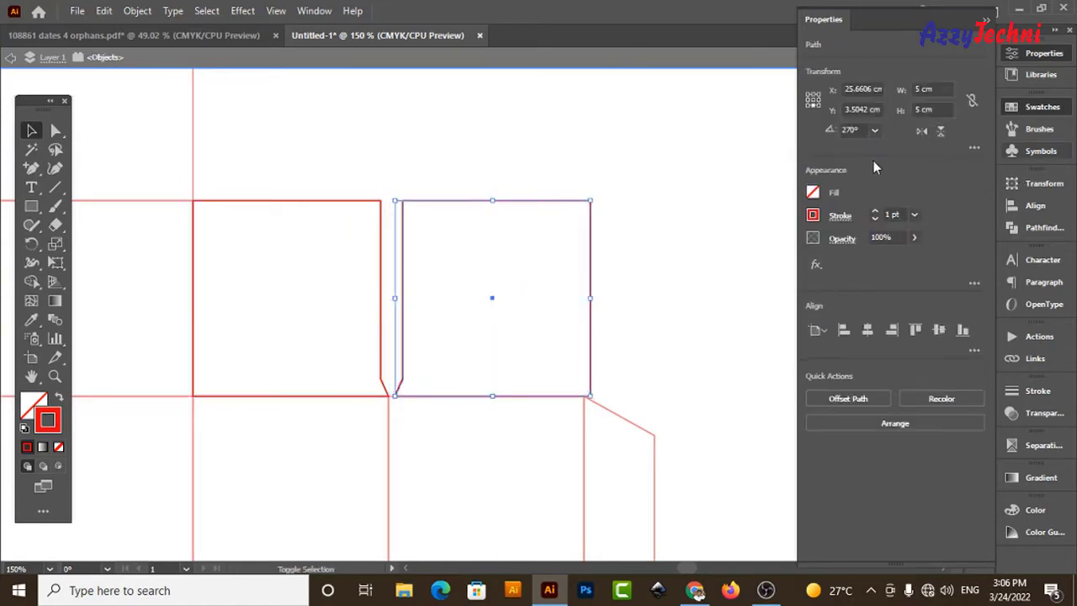
Nudge the mirrored copy so the two notches meet in a V, then view the reference PDF
key("z")
left_click_drag(249, 293, 538, 387)
key("v")
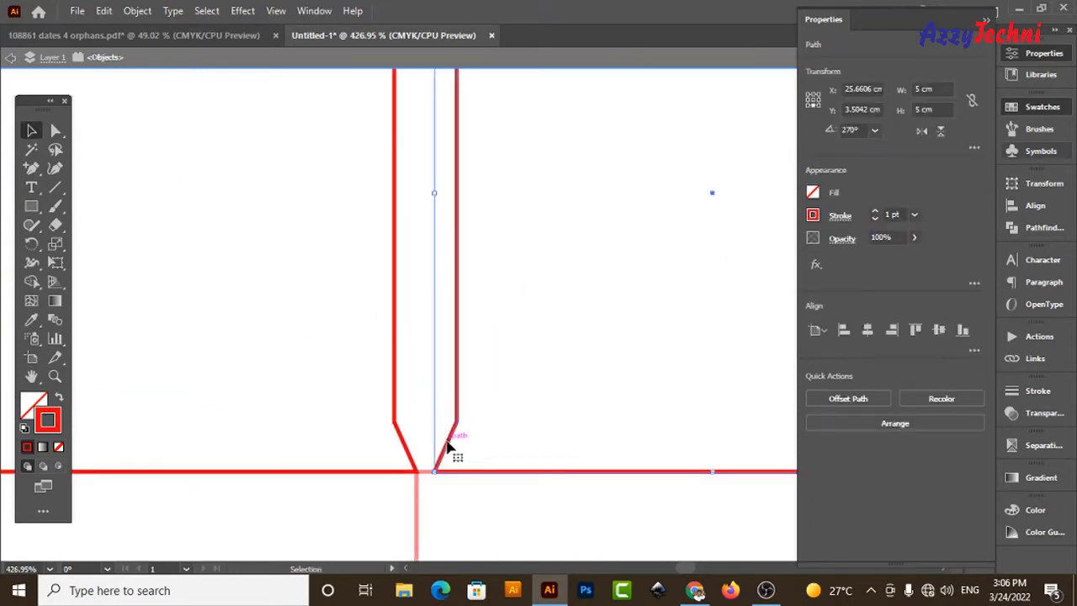
left_click_drag(446, 447, 434, 454)
left_click(547, 393)
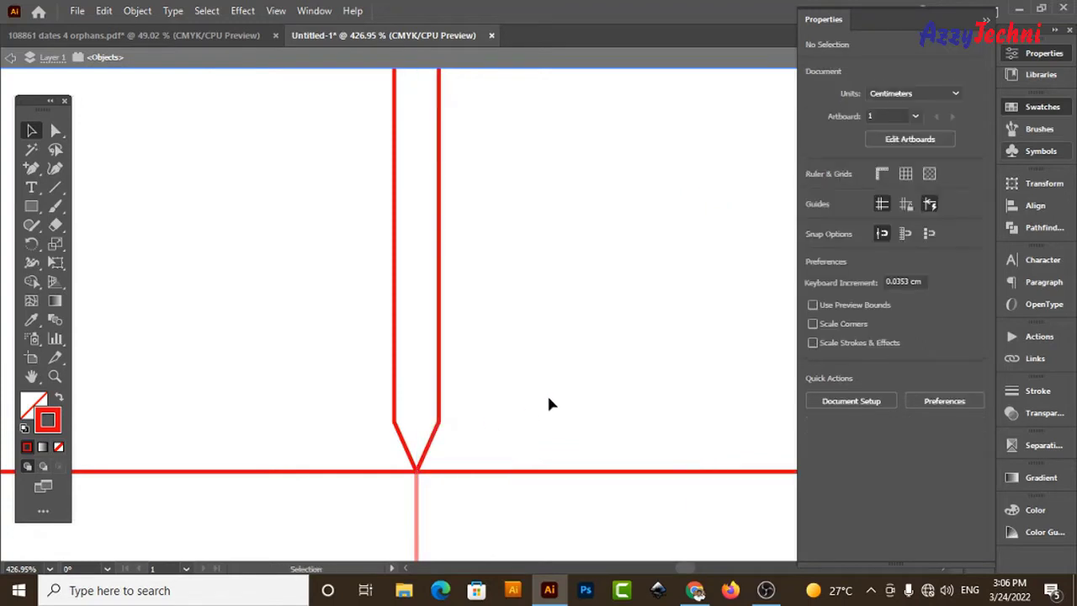
key("ctrl+minus")
key("ctrl+minus")
key("ctrl+minus")
key("ctrl+minus")
key("ctrl+minus")
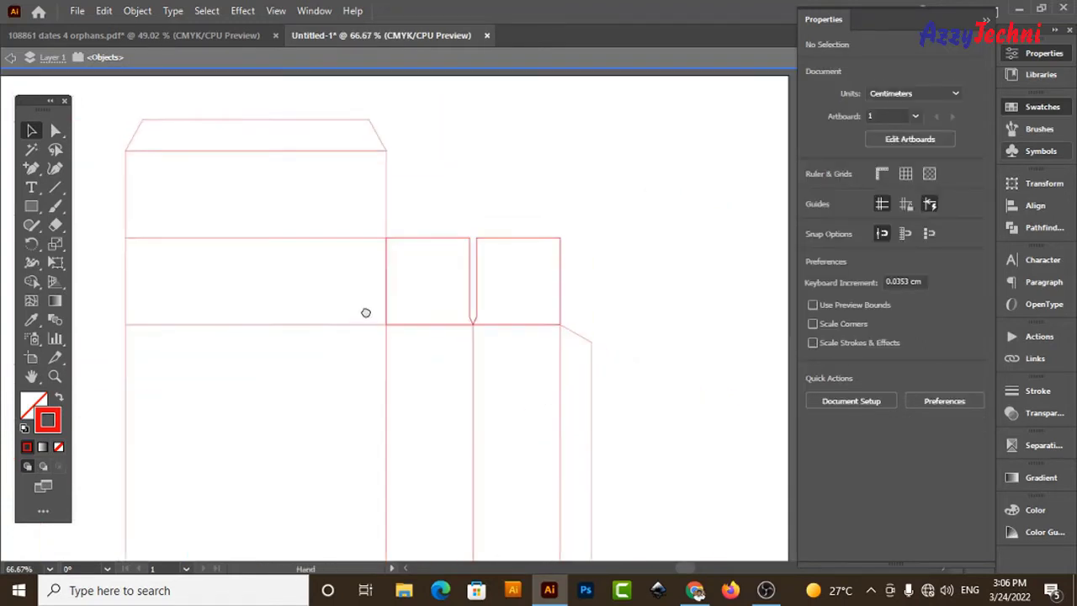
scroll(365, 312, "left", 3)
left_click(223, 36)
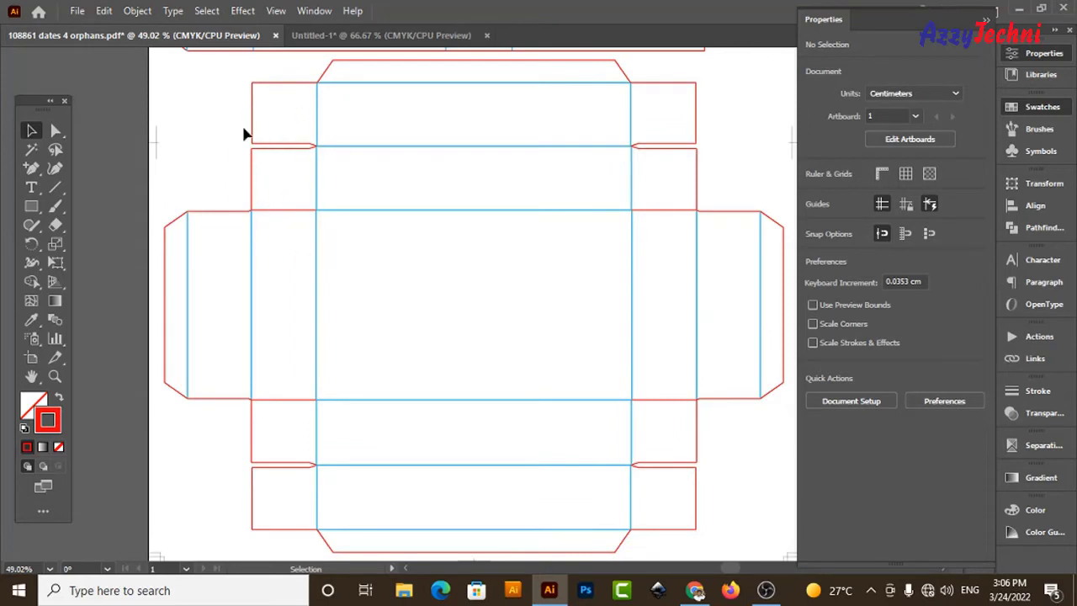
Mirror a copy of the right-side panels and glue flap onto the main panel's left side
left_click(425, 32)
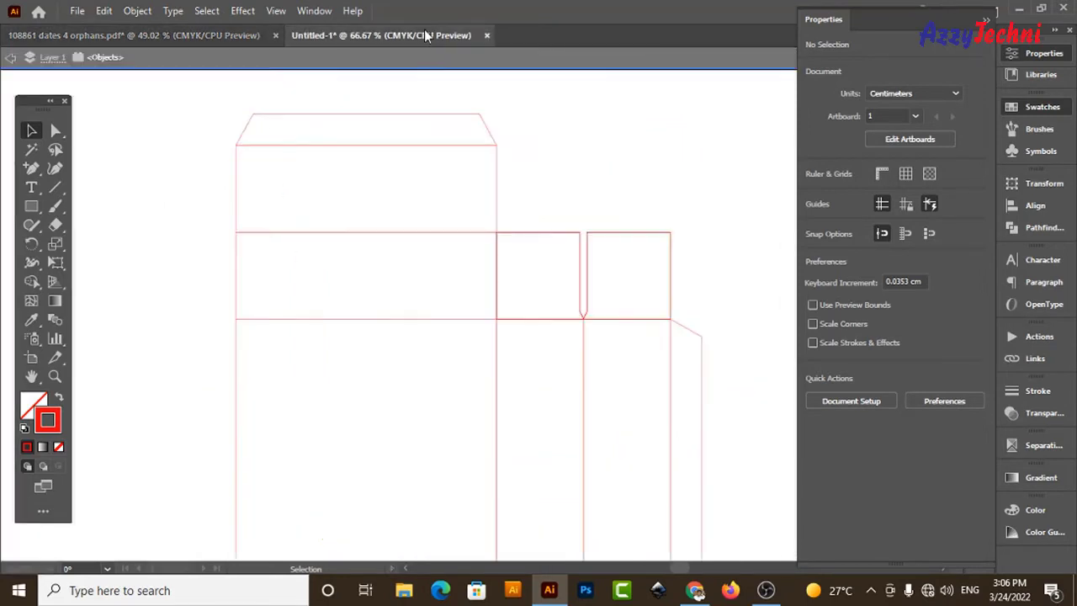
key("ctrl+0")
key("z")
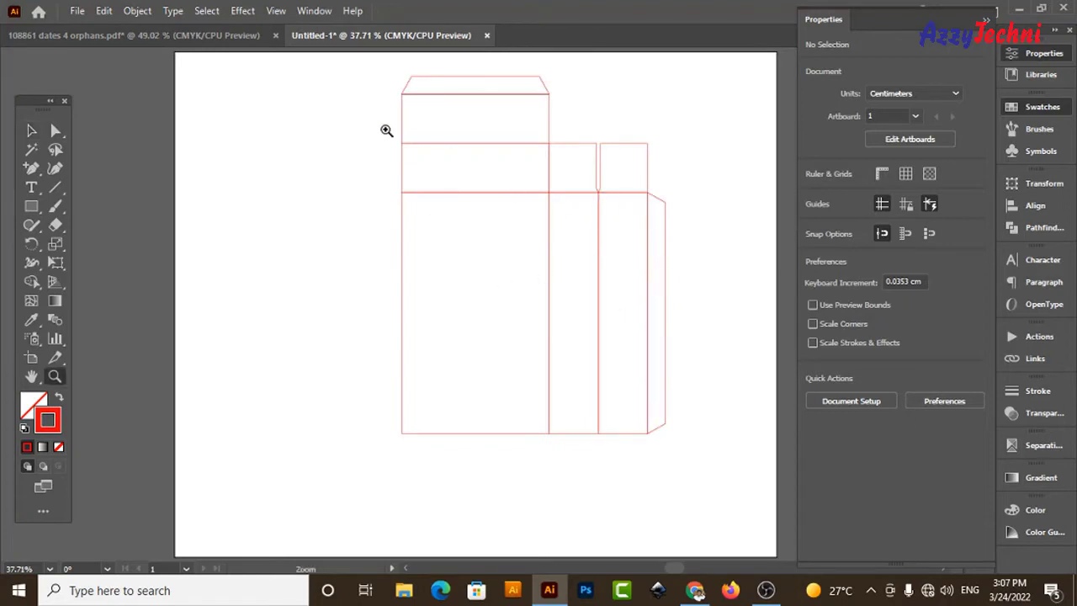
mouse_move(284, 103)
left_mouse_down()
mouse_move(776, 516)
mouse_move(540, 128)
left_mouse_up()
key("v")
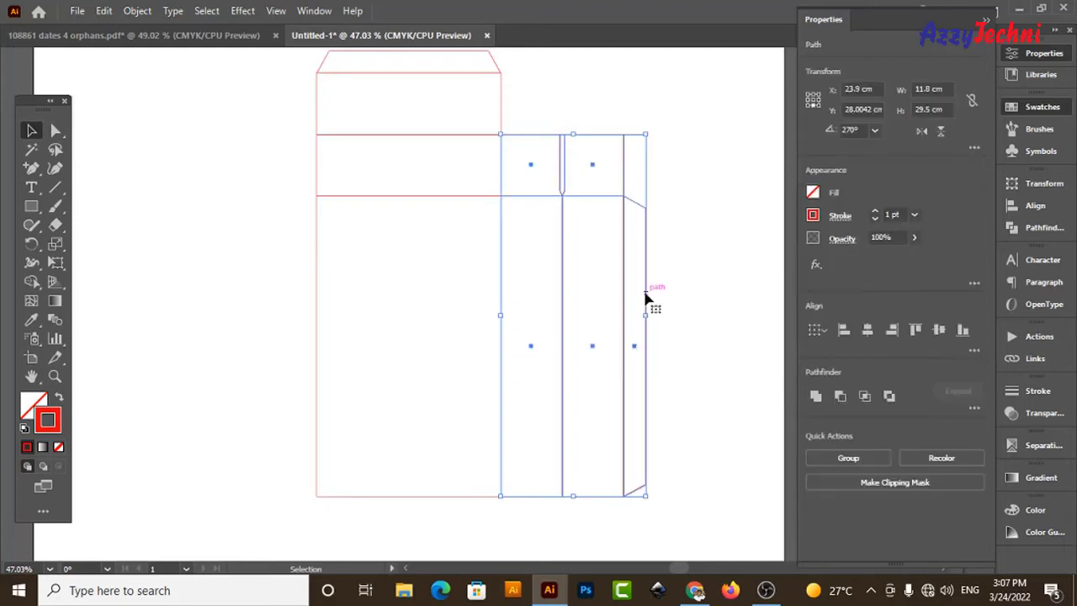
left_click_drag(624, 295, 323, 291)
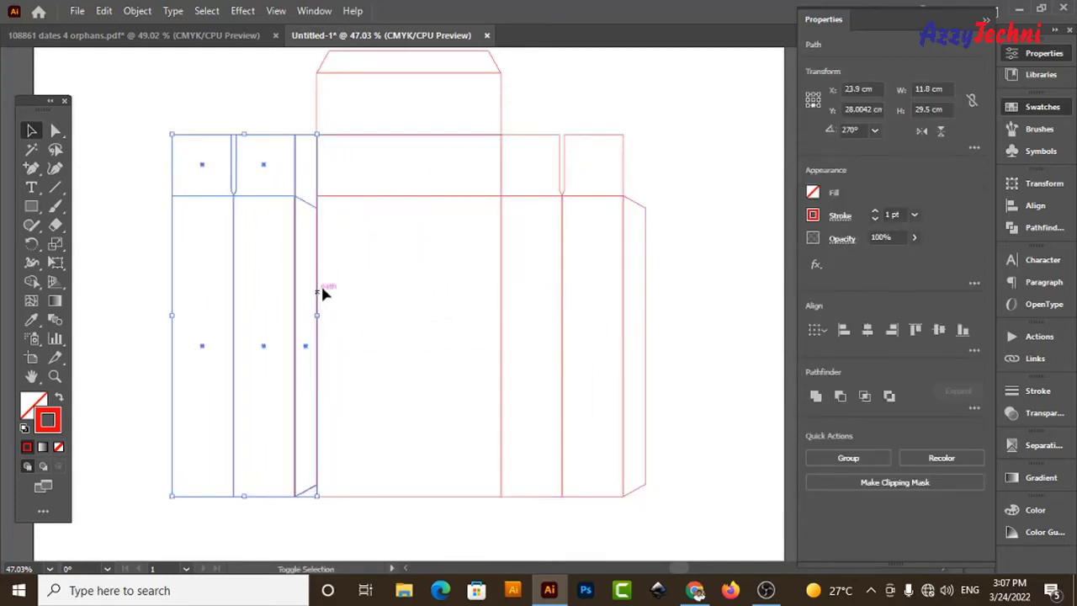
left_click(924, 132)
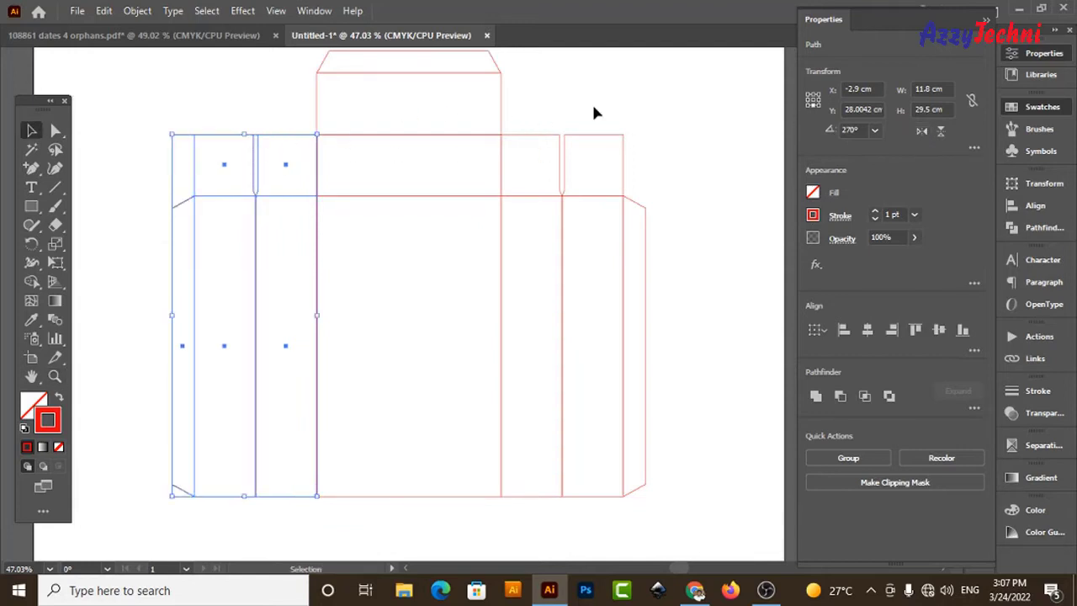
left_click(169, 36)
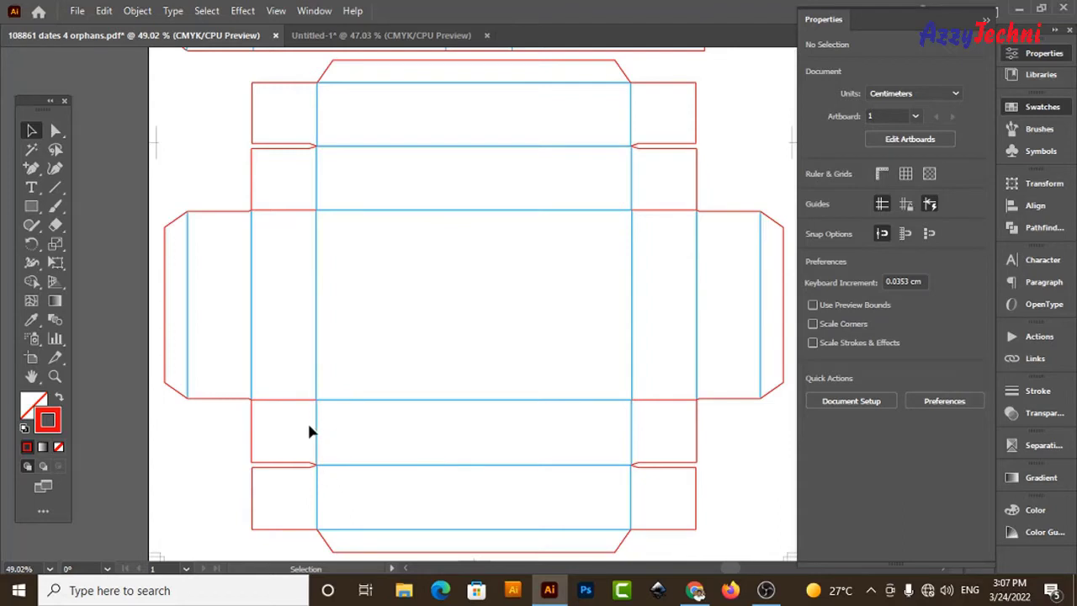
Copy the four notched top flaps, flip them vertically, and snap them to the body's bottom edge
left_click(328, 35)
left_click_drag(614, 86, 506, 150)
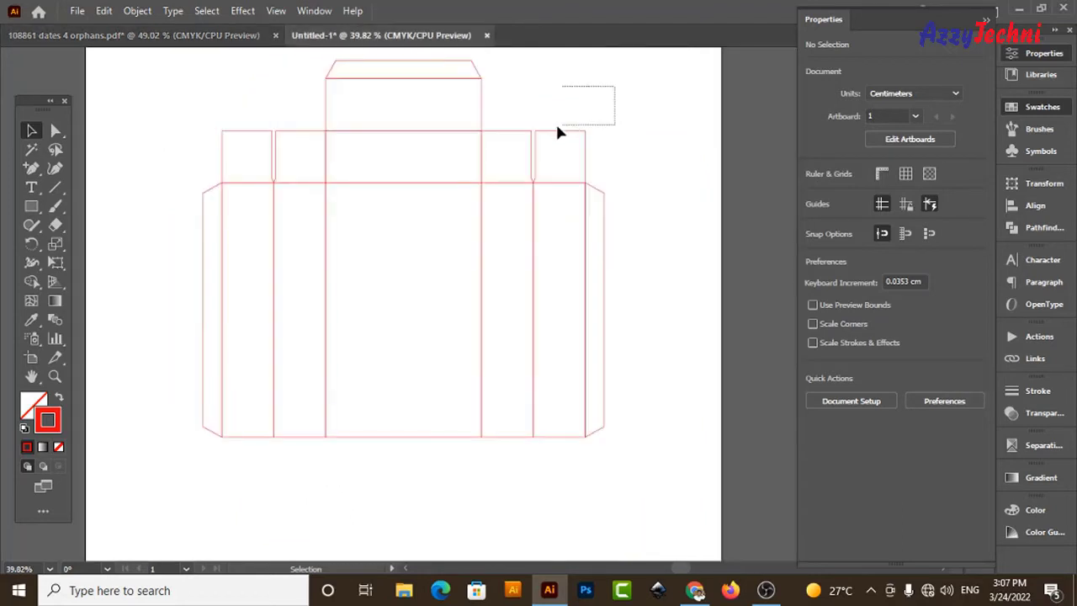
left_click_drag(634, 86, 517, 148)
mouse_move(194, 90)
left_mouse_down()
mouse_move(296, 150)
mouse_move(309, 439)
left_mouse_up()
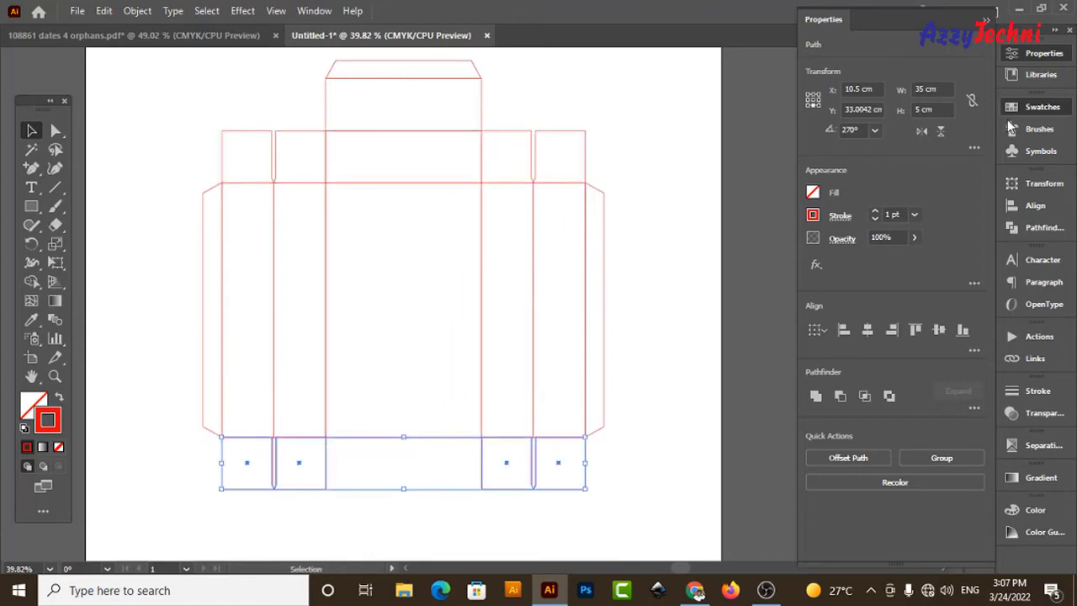
left_click(939, 135)
left_click_drag(358, 372, 647, 517)
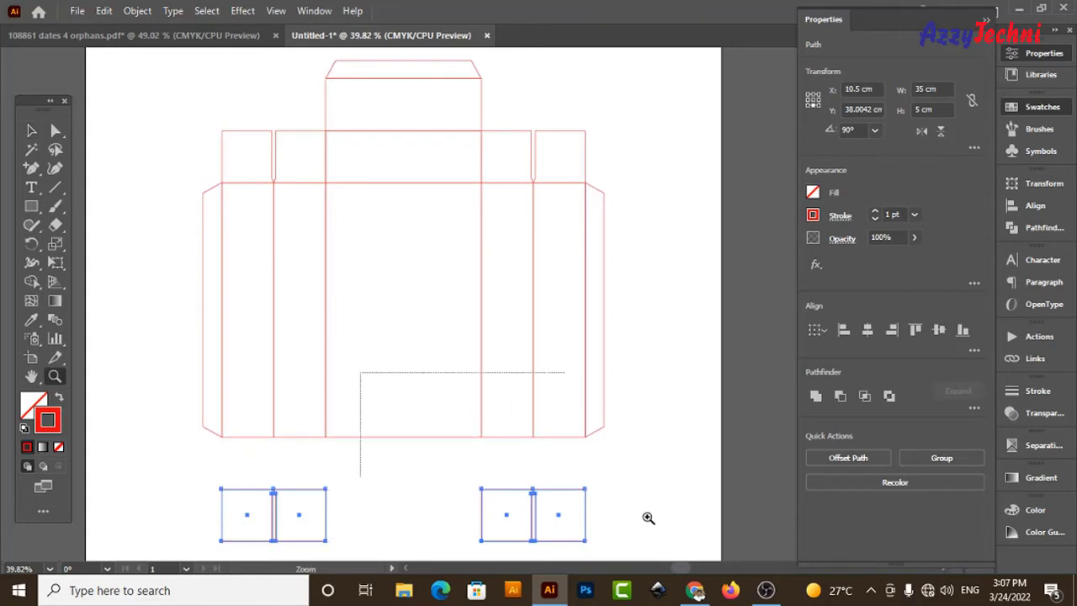
left_click_drag(465, 431, 469, 276)
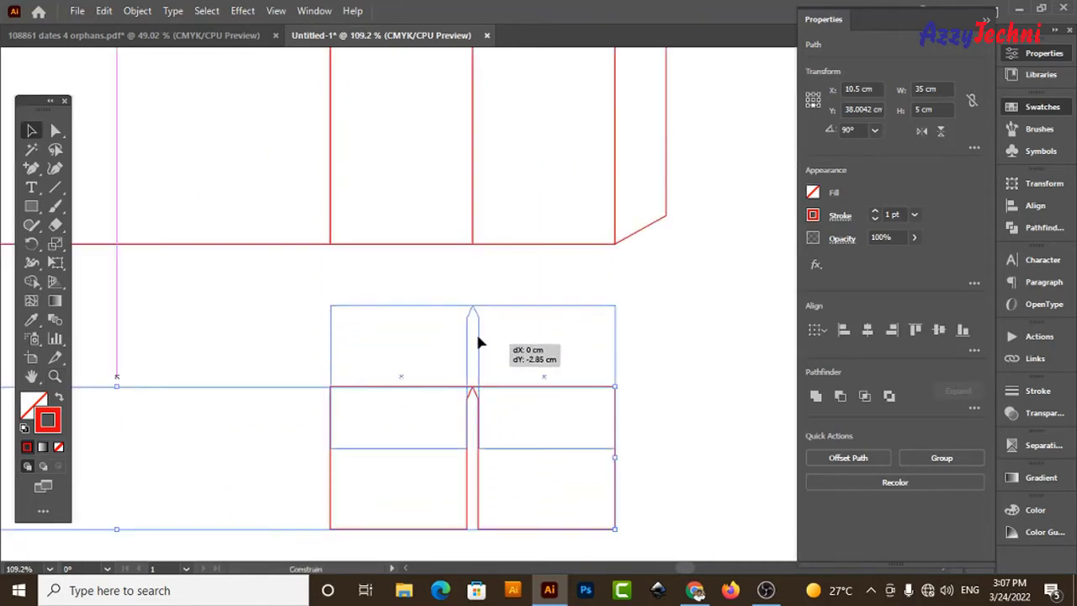
left_click(697, 351)
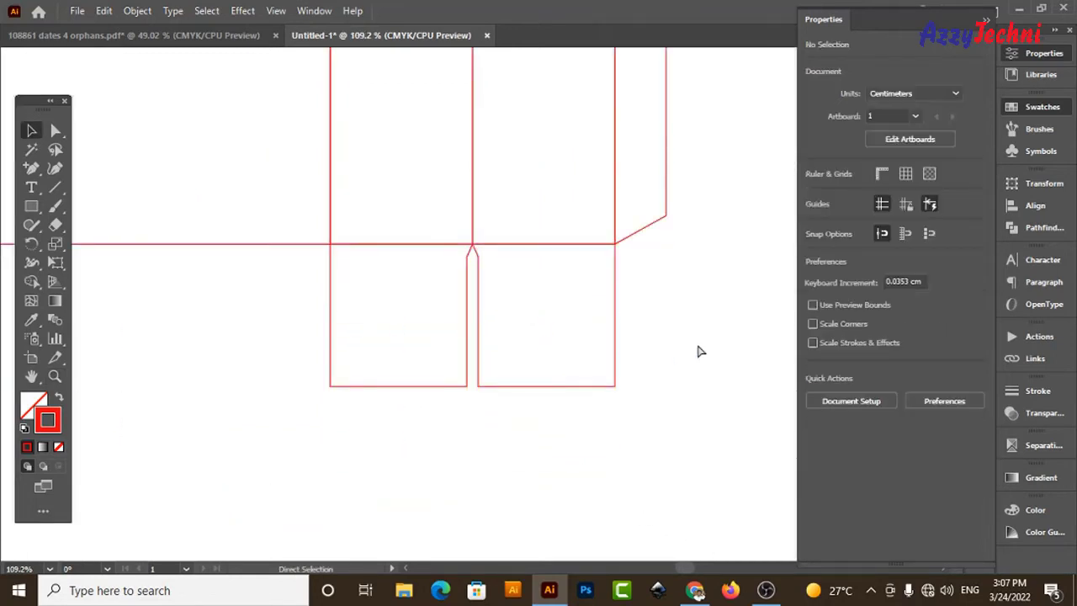
key("ctrl+minus")
key("ctrl+minus")
key("ctrl+minus")
left_click_drag(264, 250, 433, 378)
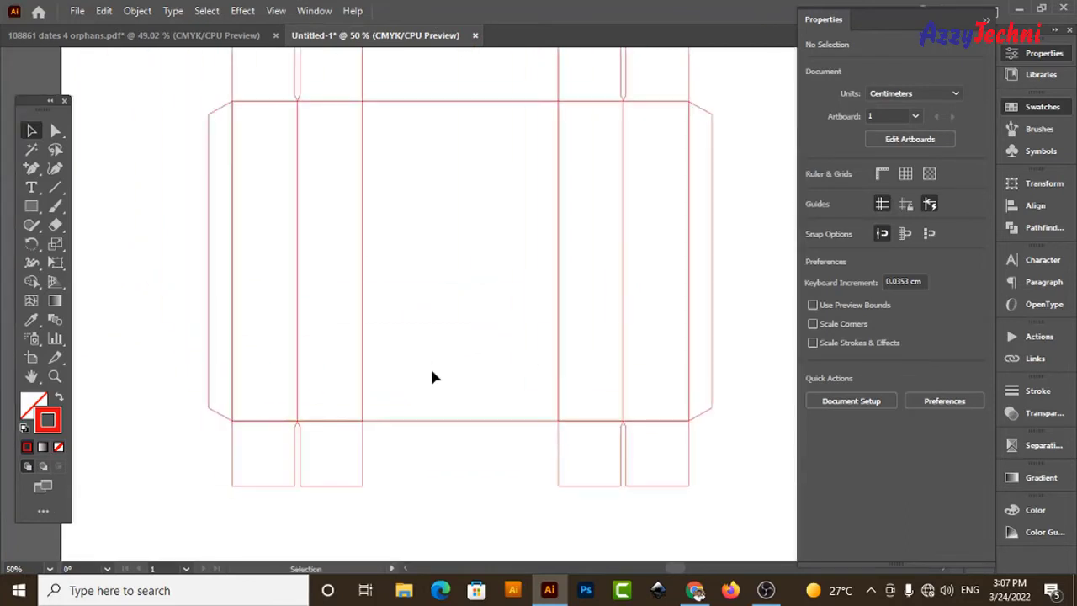
key("ctrl+minus")
Copy the tapered top tuck flap down, flip it vertically, and place it against the box bottom
key("z")
key("v")
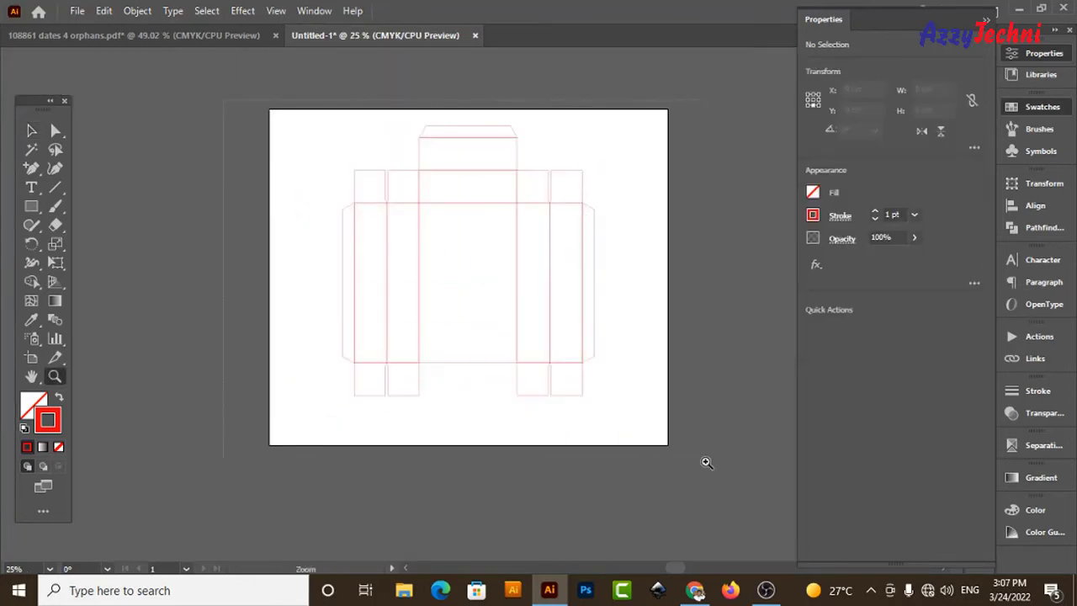
key("ctrl+0")
left_click_drag(461, 84, 515, 169)
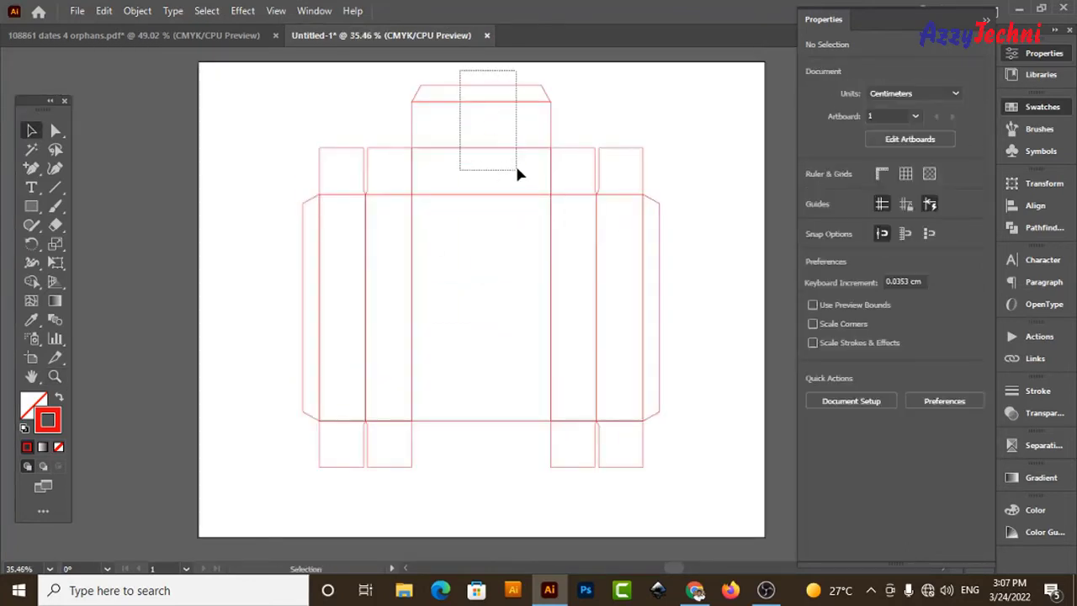
mouse_move(508, 89)
left_mouse_down()
mouse_move(507, 438)
mouse_move(494, 429)
left_mouse_up()
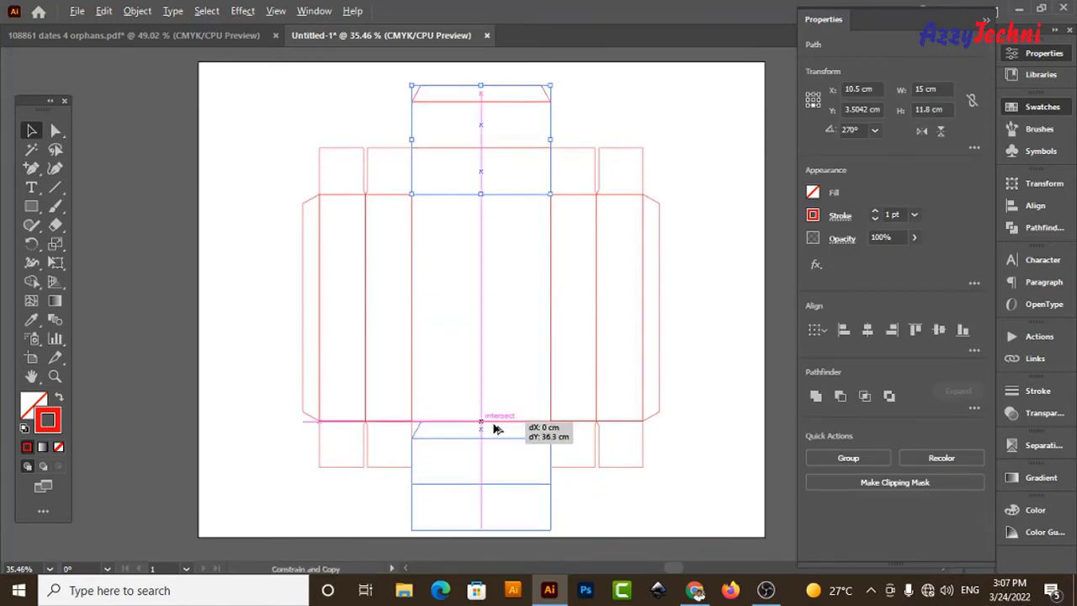
left_click(940, 130)
left_click_drag(471, 413, 617, 509)
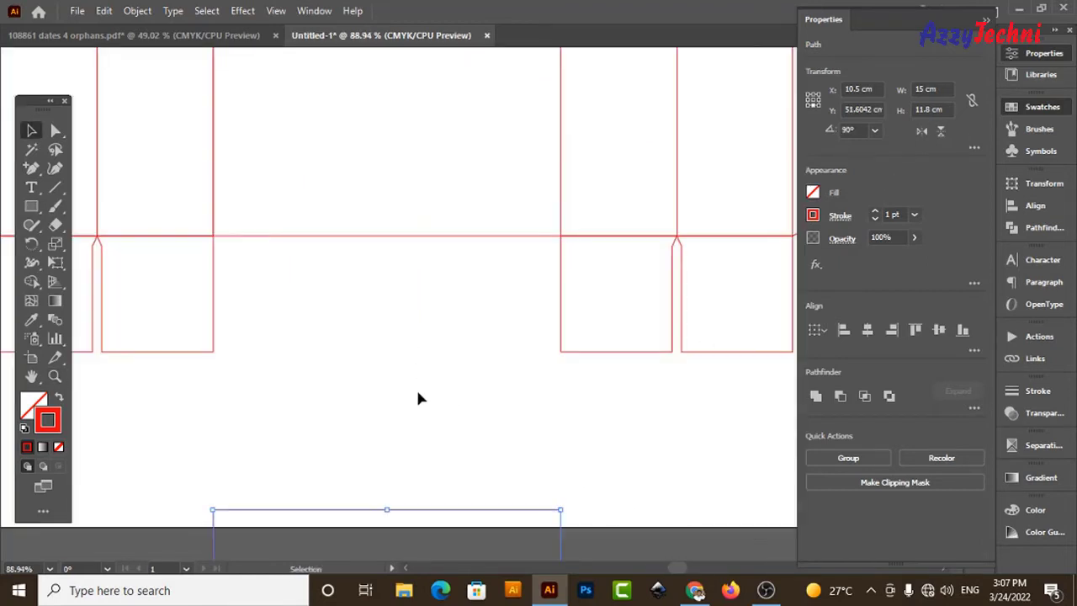
left_click_drag(437, 512, 447, 238)
left_click(673, 498)
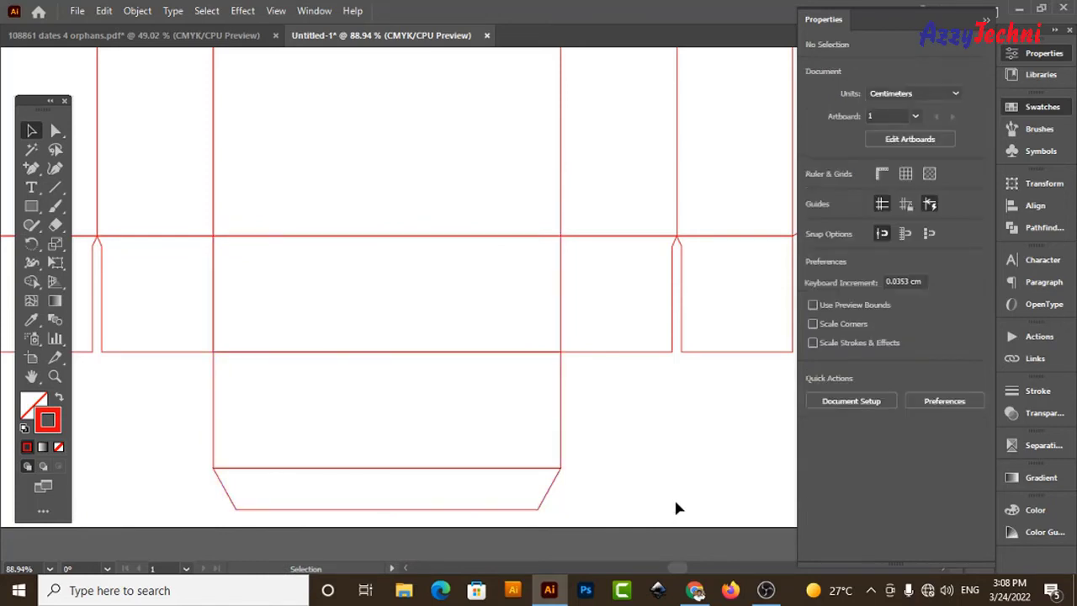
Select the entire dieline and fit the artboard in the window
key("ctrl+minus")
key("ctrl+minus")
key("ctrl+minus")
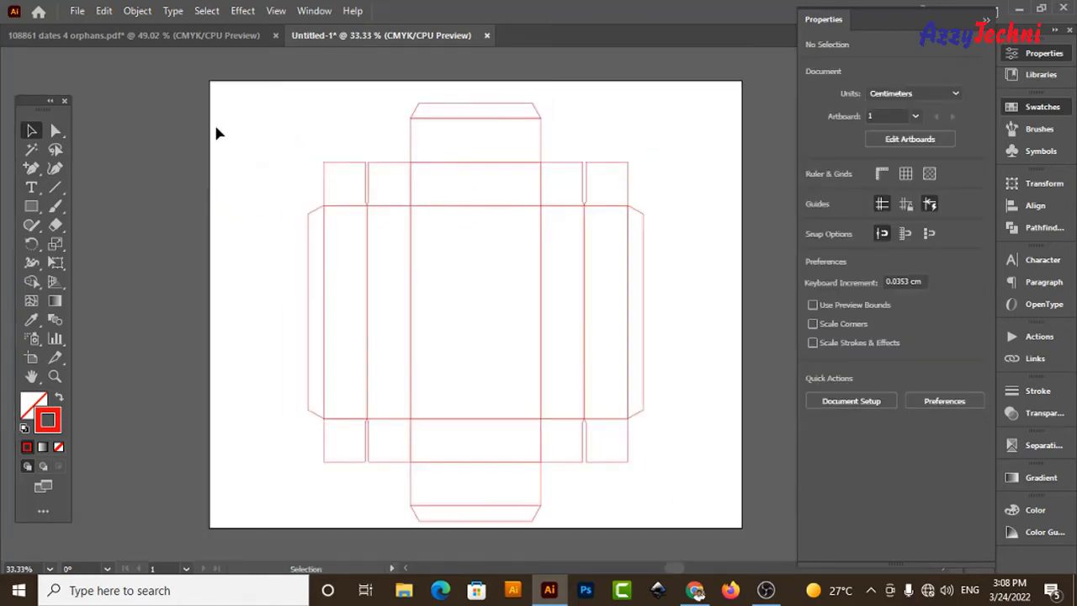
left_click_drag(381, 149, 716, 532)
key("ctrl+0")
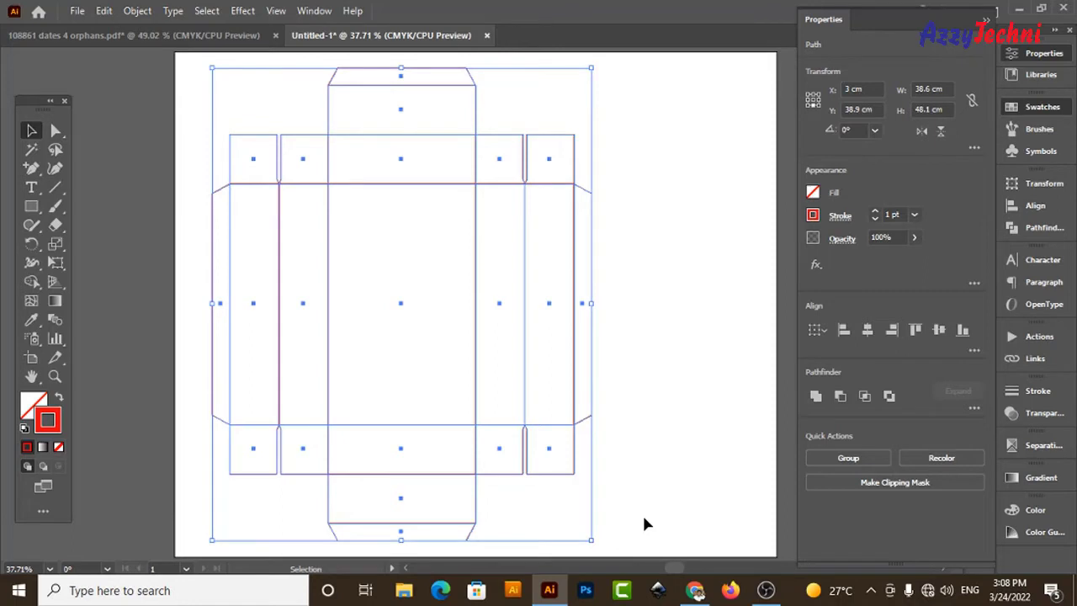
left_click(647, 483)
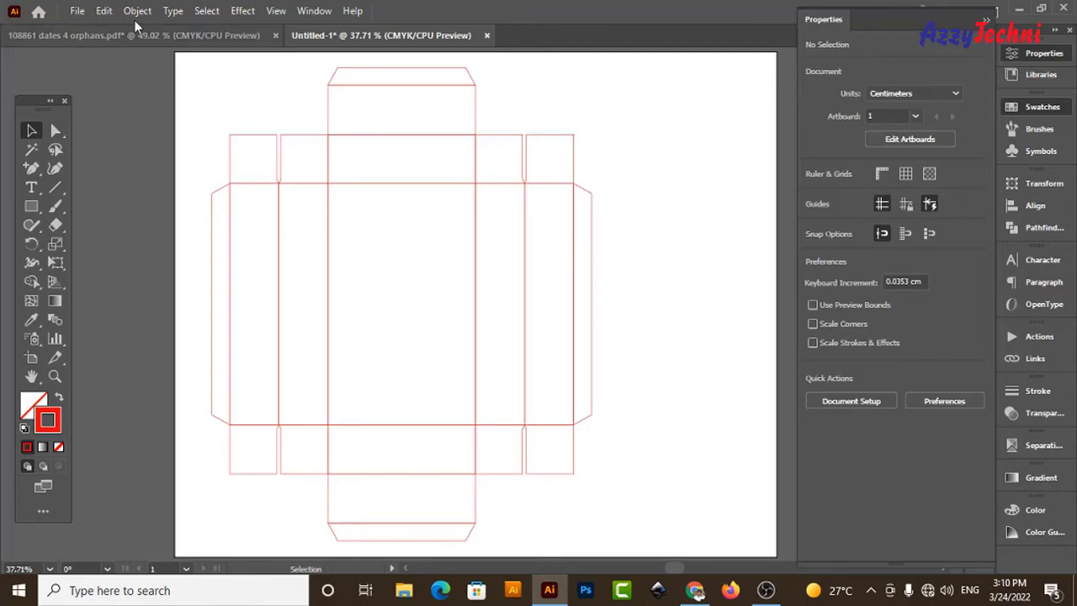
left_click(161, 38)
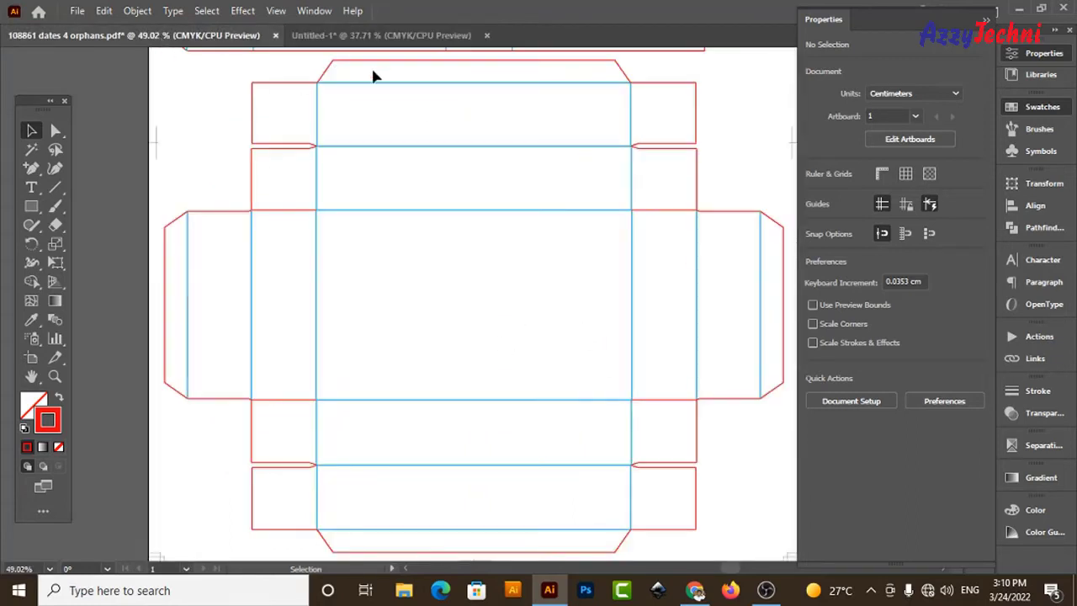
left_click(387, 34)
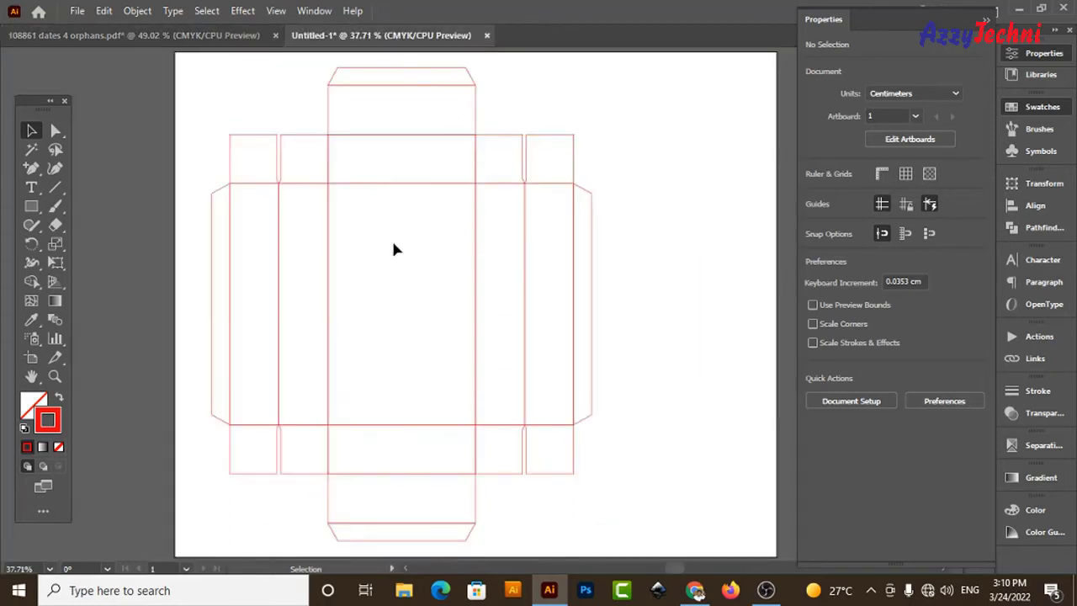
key("z")
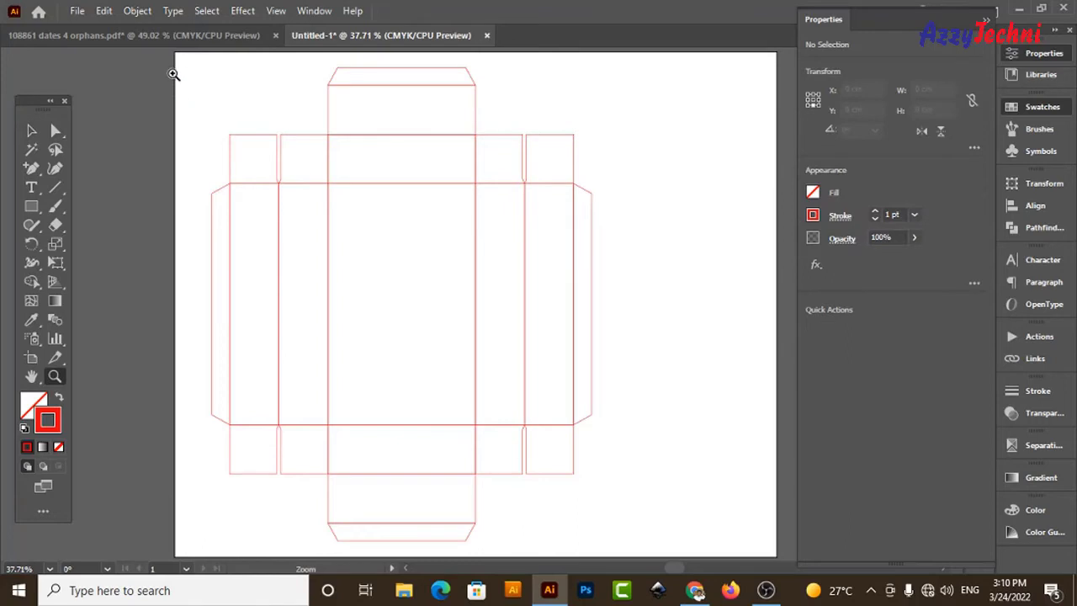
Direct-select the middle band's paths and join them with Ctrl+J
left_click_drag(181, 59, 691, 547)
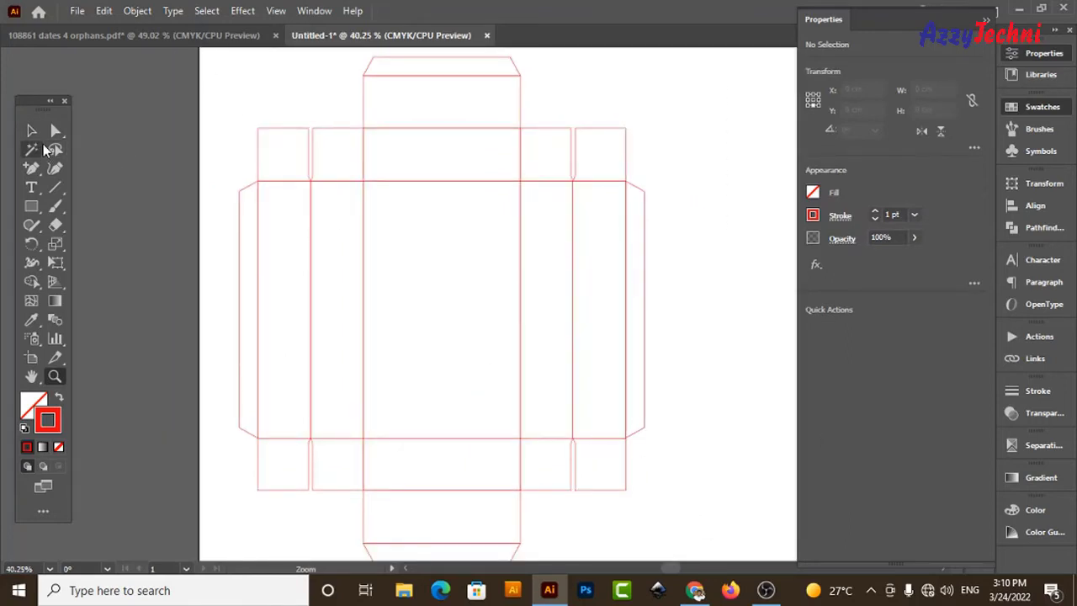
left_click(55, 130)
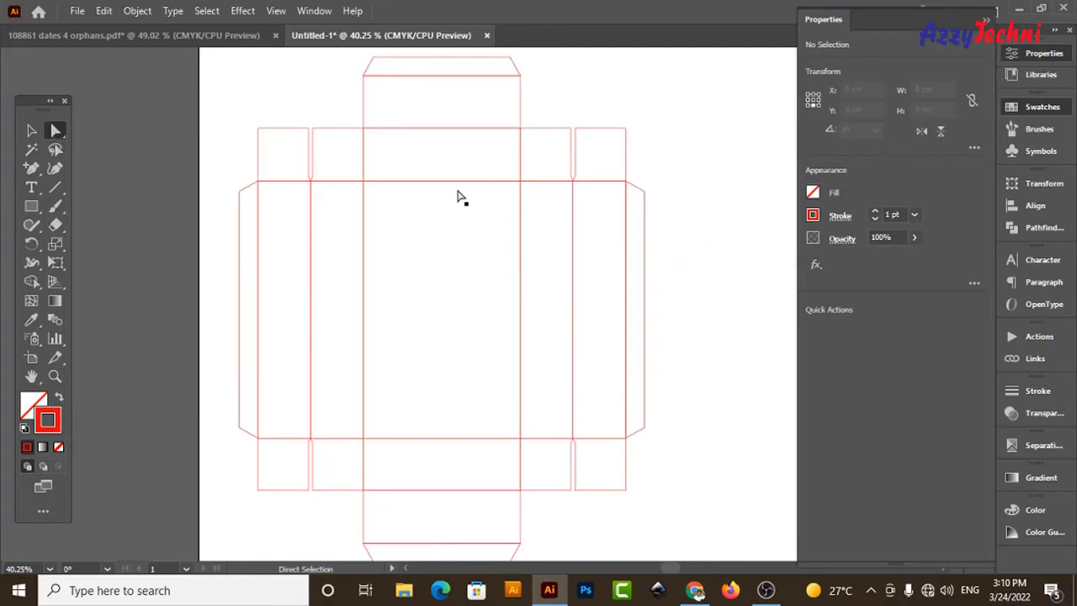
left_click_drag(245, 203, 637, 233)
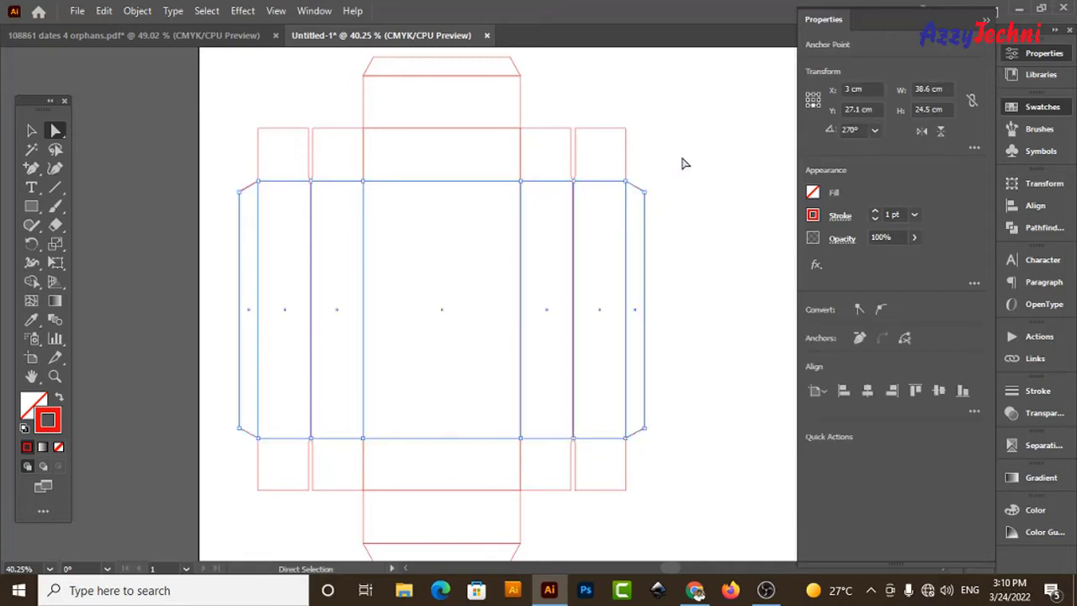
key("ctrl+j")
left_click(695, 136)
Select all the vertical panel lines across the middle band with the Selection tool
key("v")
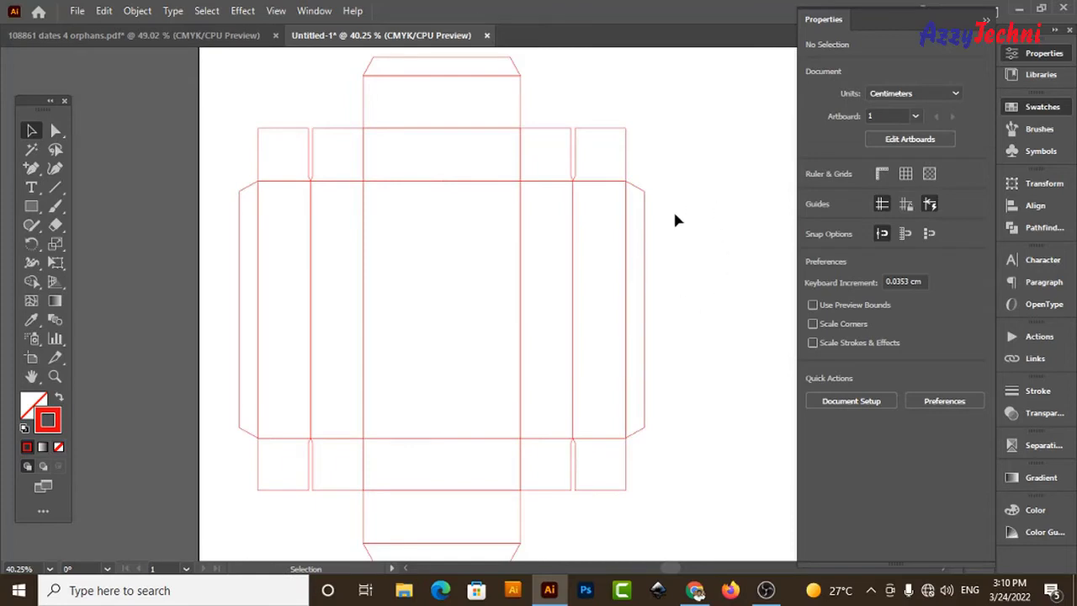
left_click(629, 232)
left_click(589, 230)
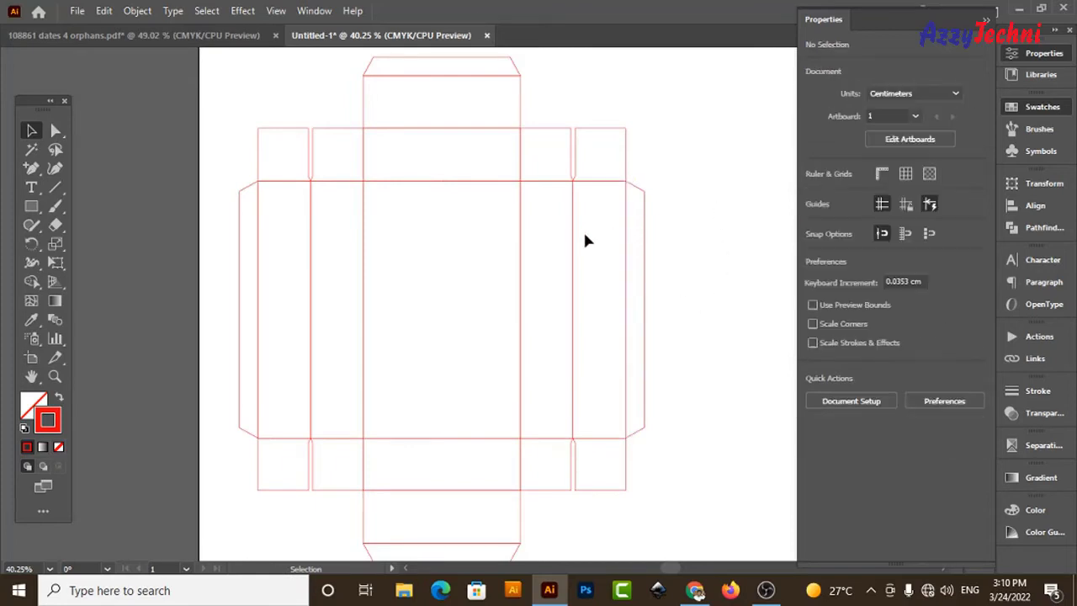
left_click(521, 240)
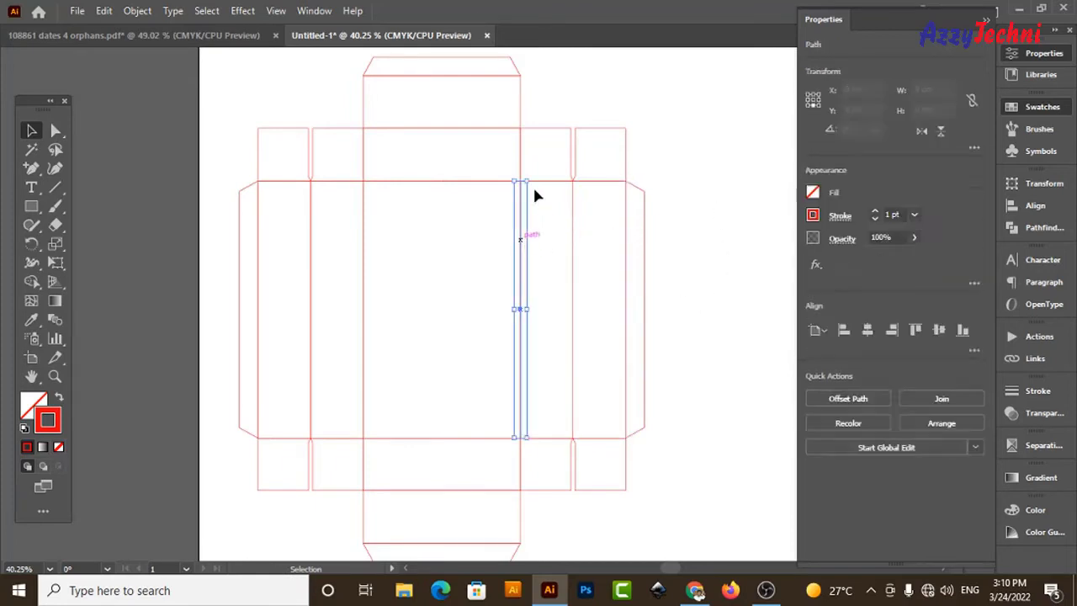
left_click(536, 197)
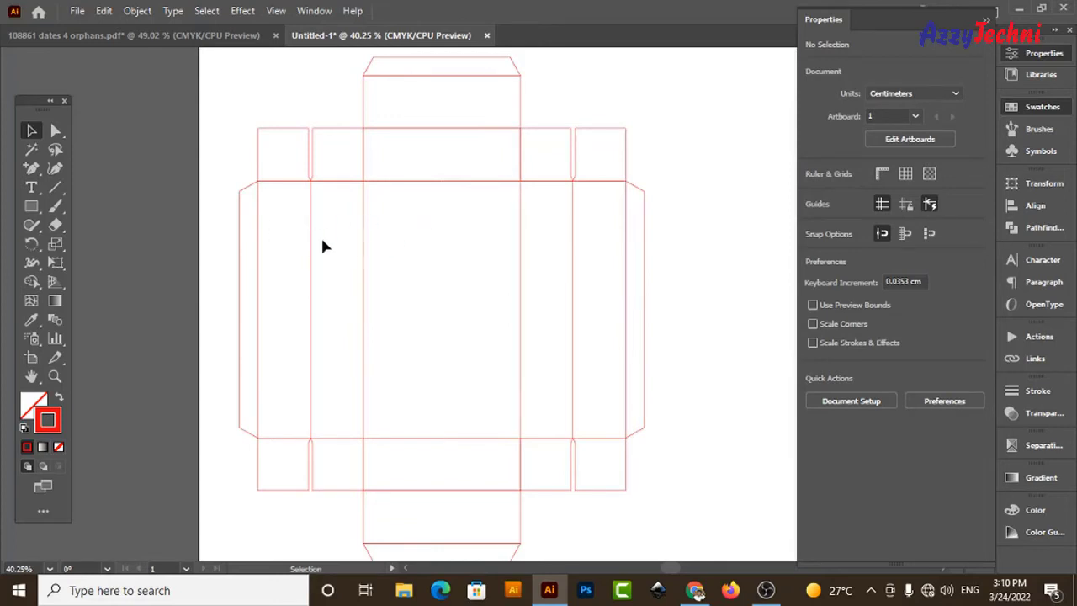
left_click_drag(248, 210, 661, 238)
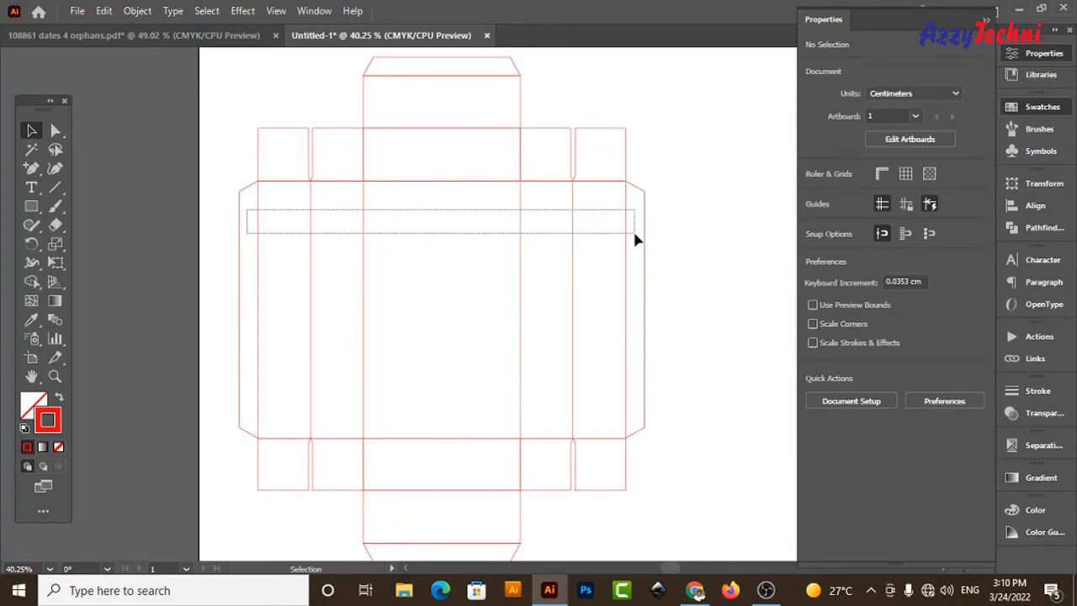
Give the selected vertical fold lines a green stroke from the Swatches panel
left_click(1048, 109)
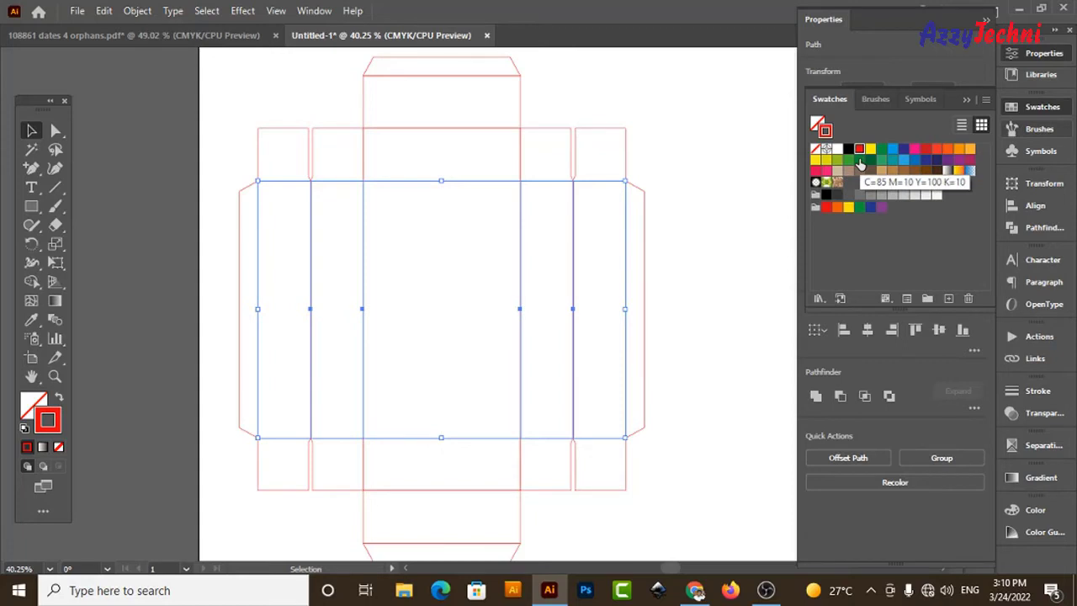
left_click(858, 159)
left_click(698, 210)
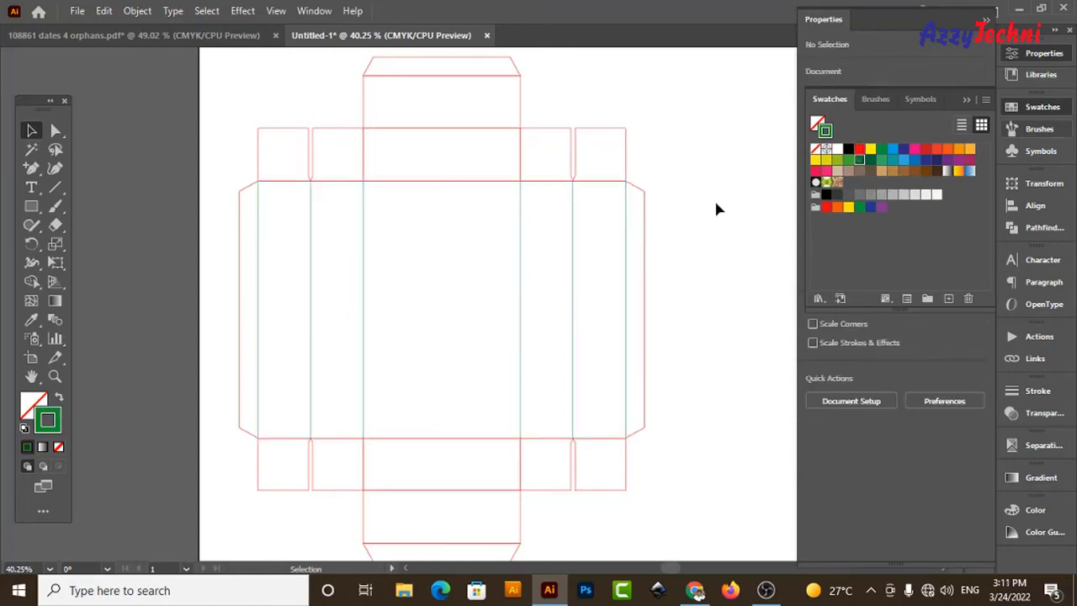
Try deleting the central column's paths, then undo the change
key("a")
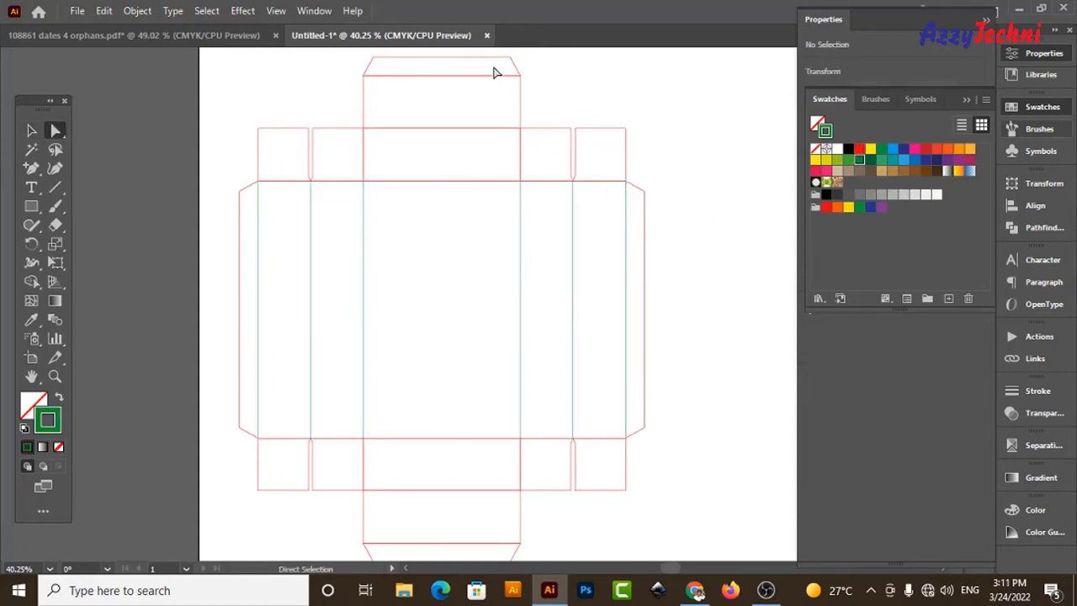
left_click_drag(495, 66, 507, 562)
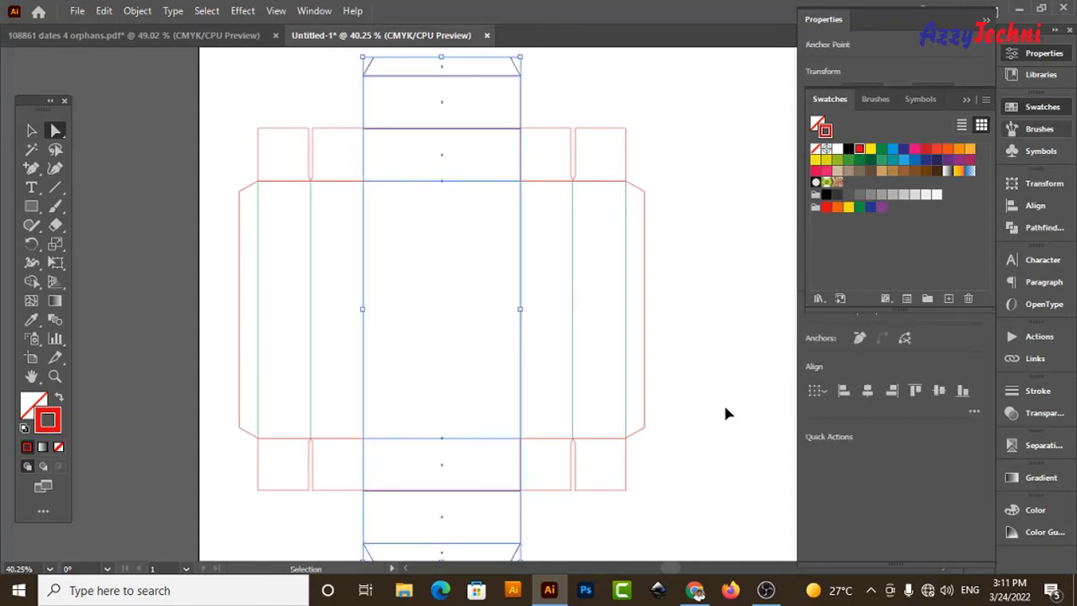
key("Delete")
left_click(729, 335)
key("v")
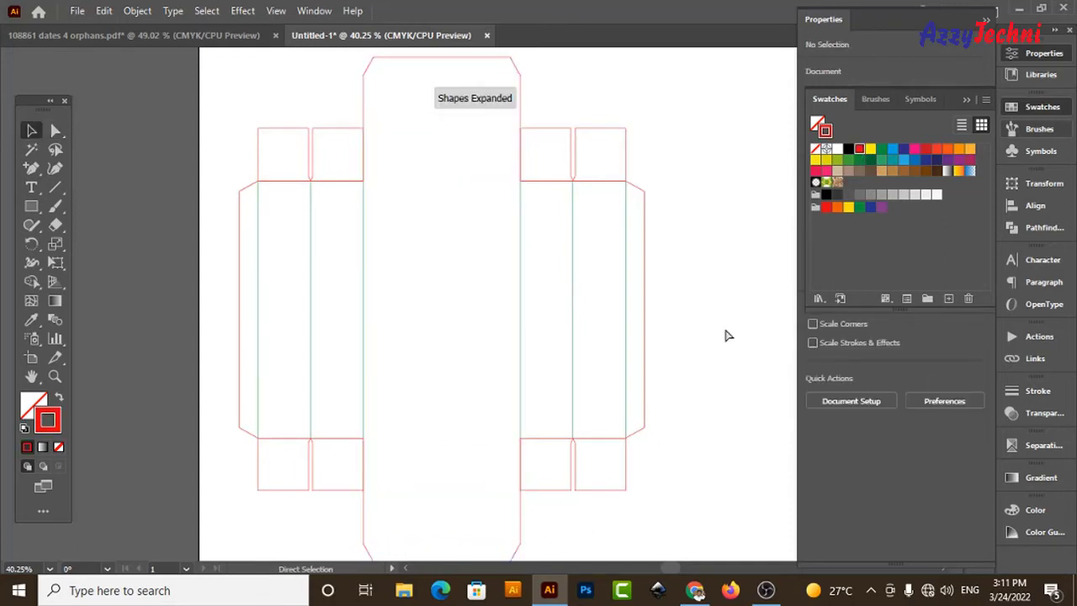
key("ctrl+z")
Marquee-select the central column's fold lines from top flap to bottom and stroke them green
left_click(725, 334)
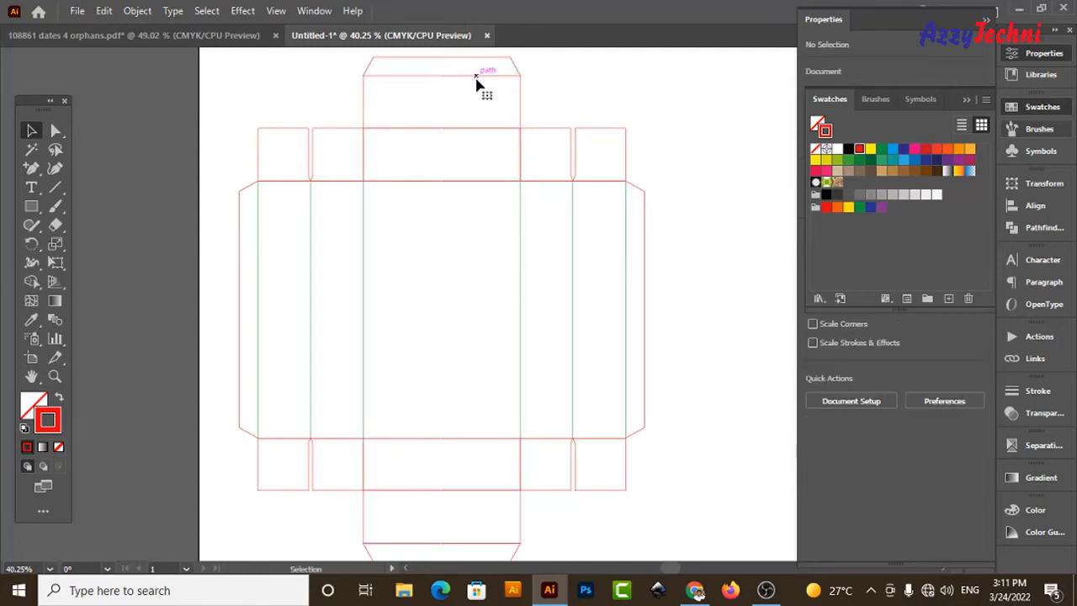
left_click(477, 135)
left_click(480, 160)
left_click(480, 180)
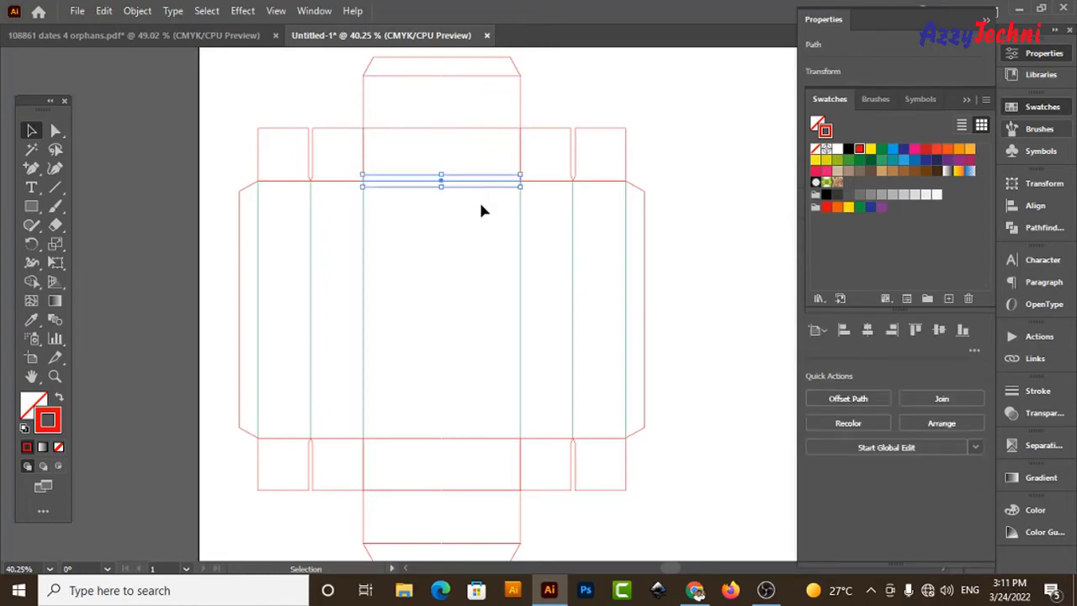
left_click(481, 244)
scroll(483, 263, "down", 1)
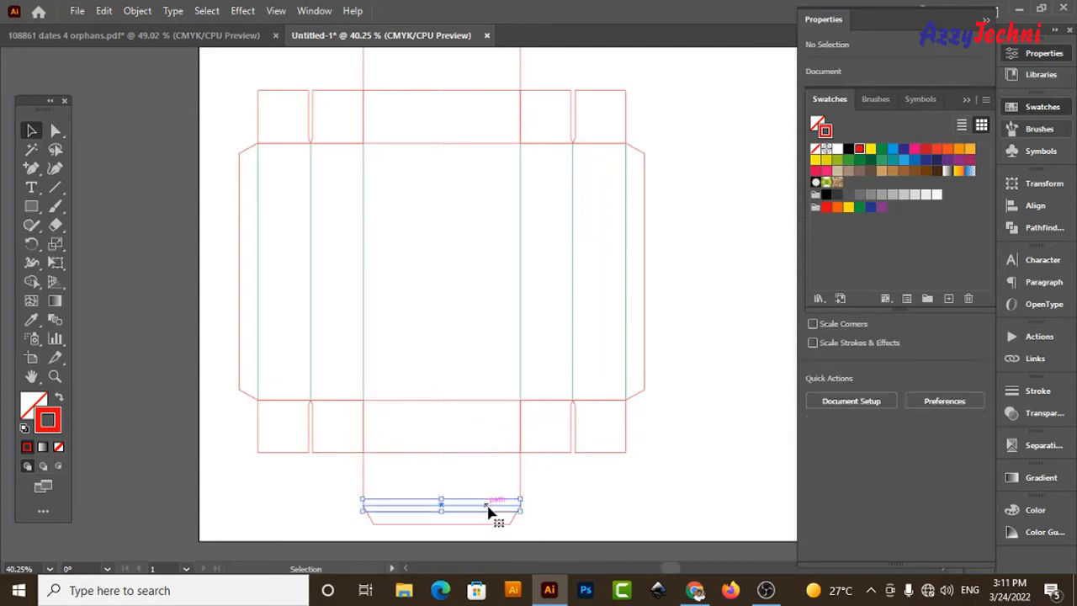
scroll(479, 87, "up", 1)
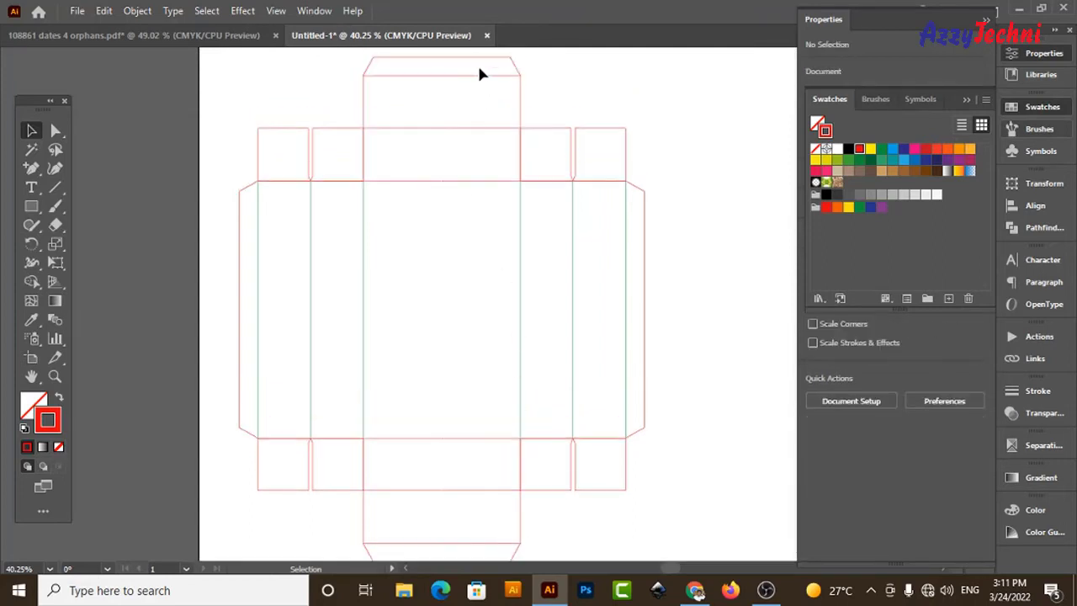
mouse_move(478, 67)
left_mouse_down()
mouse_move(511, 551)
mouse_move(513, 535)
left_mouse_up()
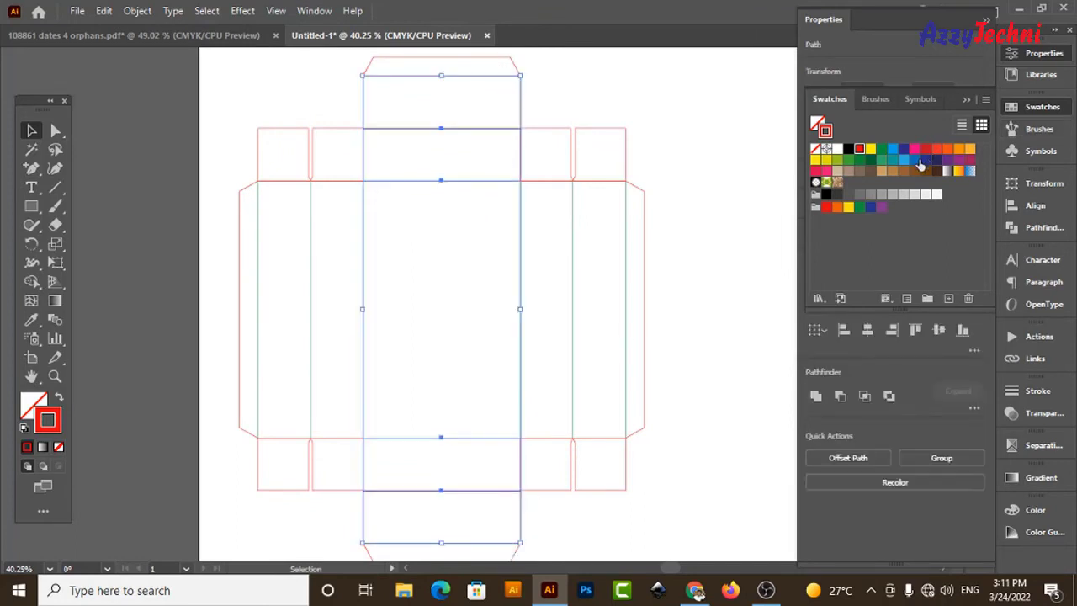
left_click(860, 162)
left_click(711, 154)
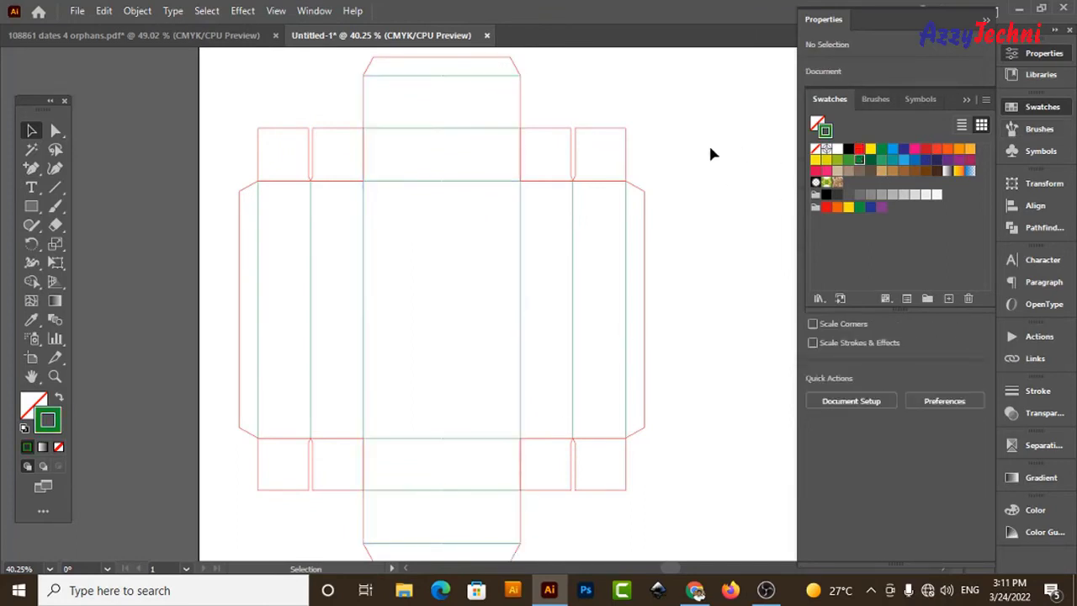
Delete the left flap's inner crossing line segments
key("a")
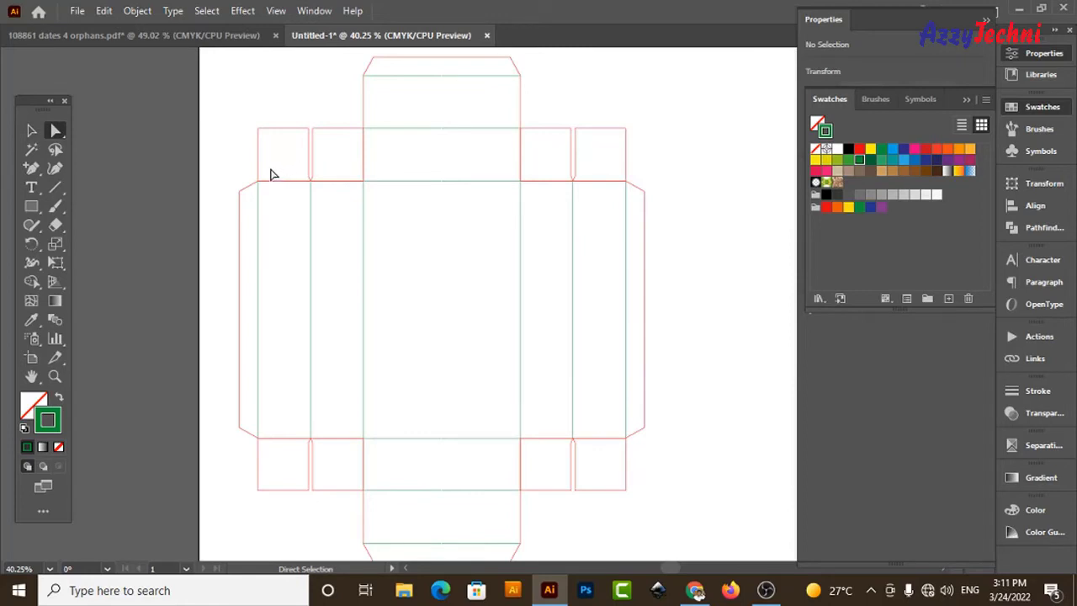
mouse_move(270, 166)
left_mouse_down()
mouse_move(286, 257)
mouse_move(287, 461)
left_mouse_up()
key("Delete")
left_click(435, 281)
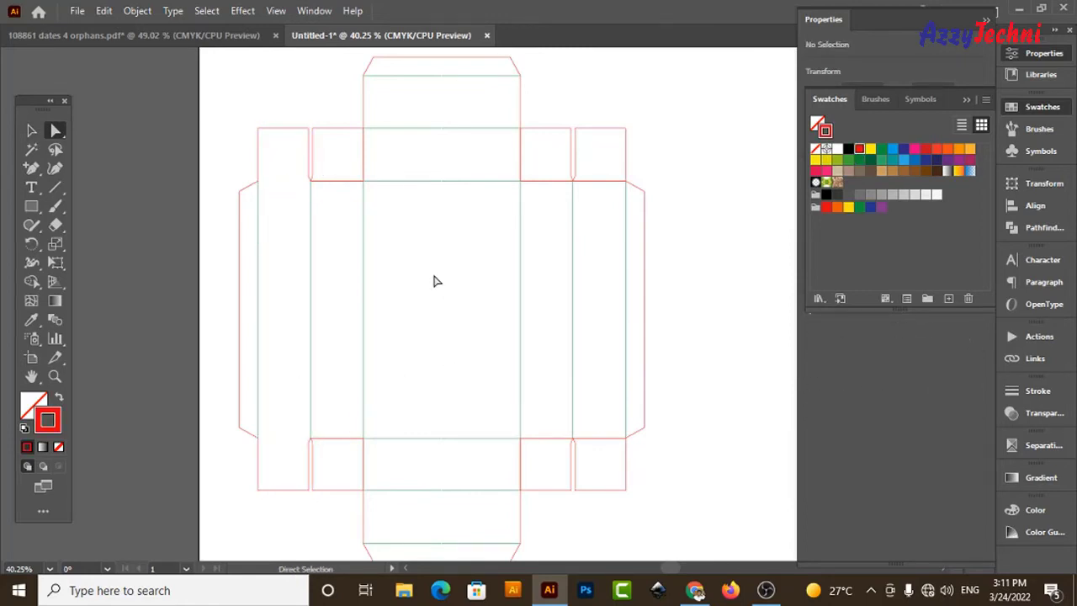
key("v")
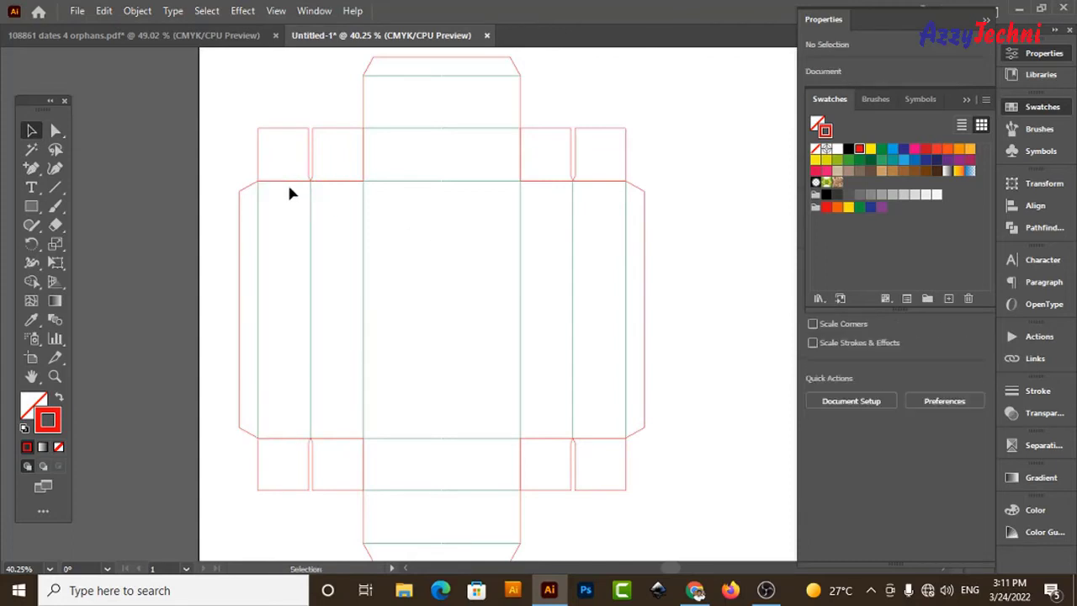
Inspect the path segments of the left inner panel
left_click(288, 445)
left_click(434, 312)
key("a")
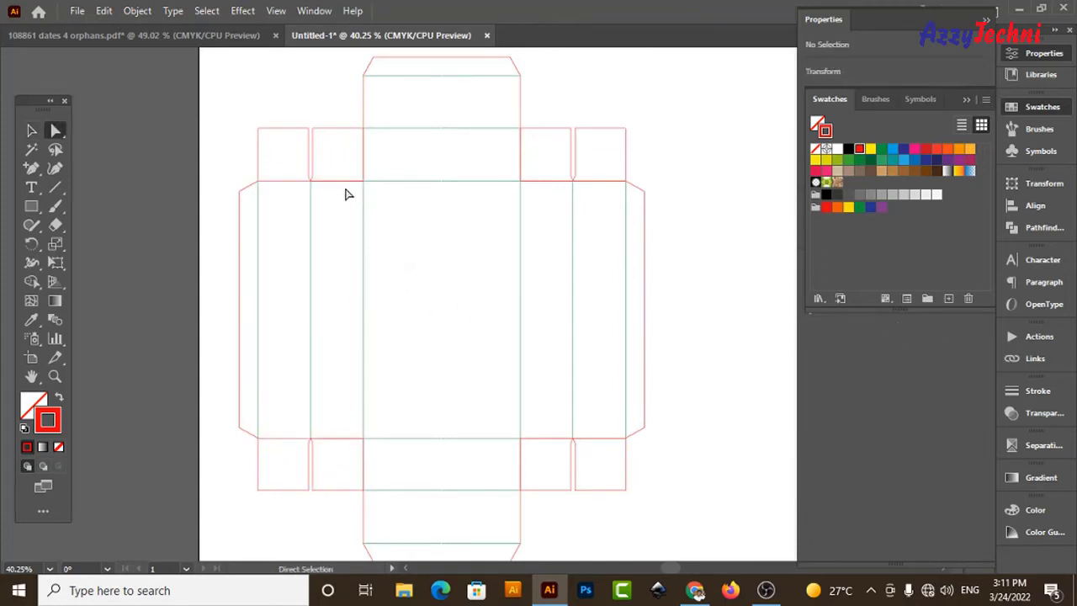
left_click_drag(330, 164, 352, 453)
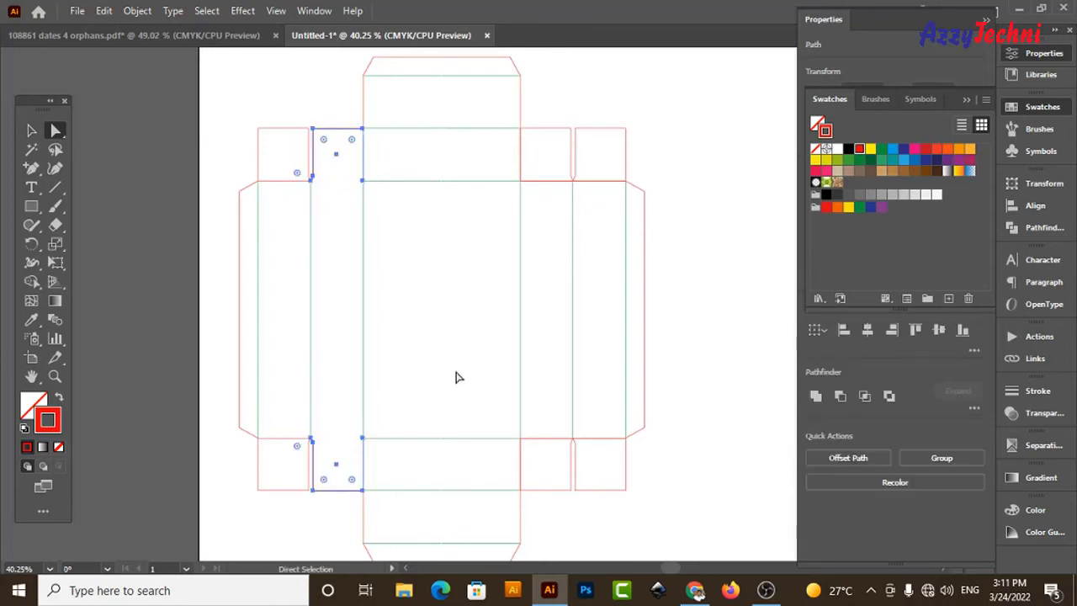
left_click(468, 335)
key("v")
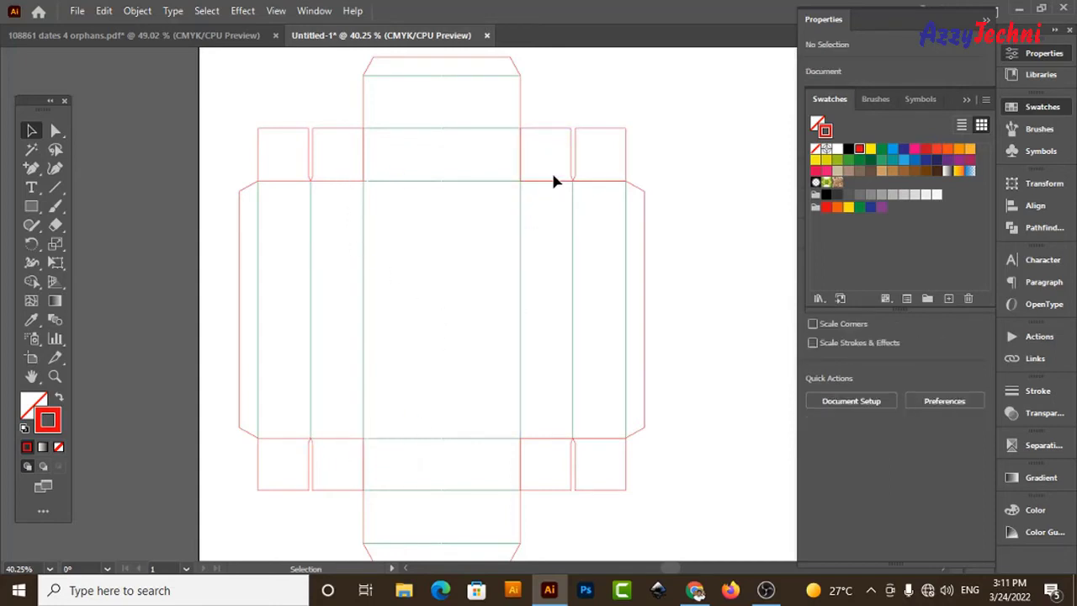
Move the right inner column's small segment down to the bottom fold line
key("a")
left_click_drag(530, 164, 543, 464)
key("v")
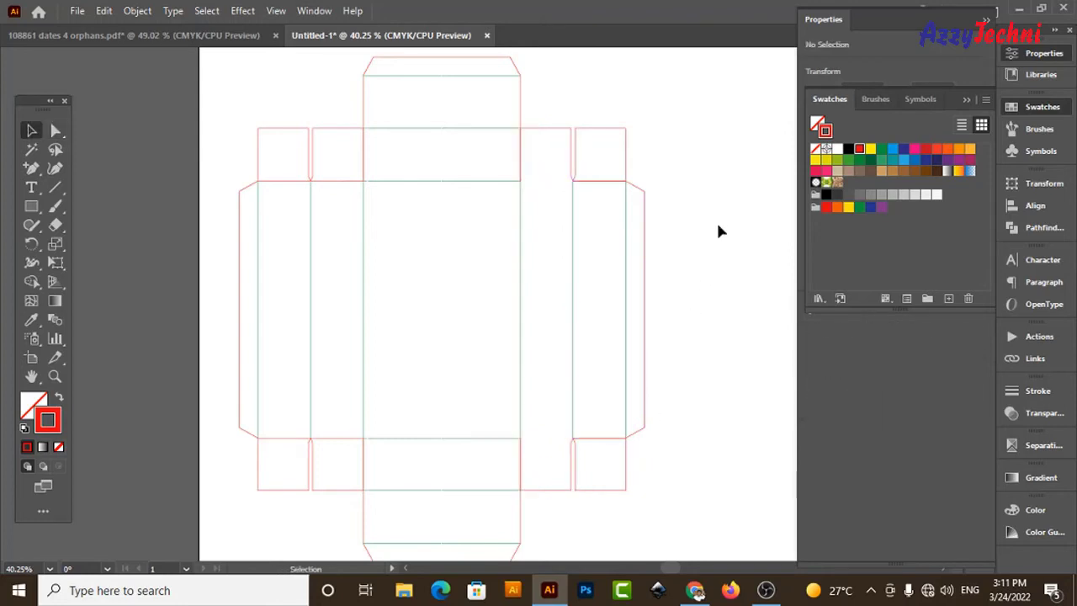
left_click(715, 230)
mouse_move(551, 182)
left_mouse_down()
mouse_move(584, 372)
mouse_move(536, 437)
mouse_move(563, 438)
left_mouse_up()
left_click(709, 325)
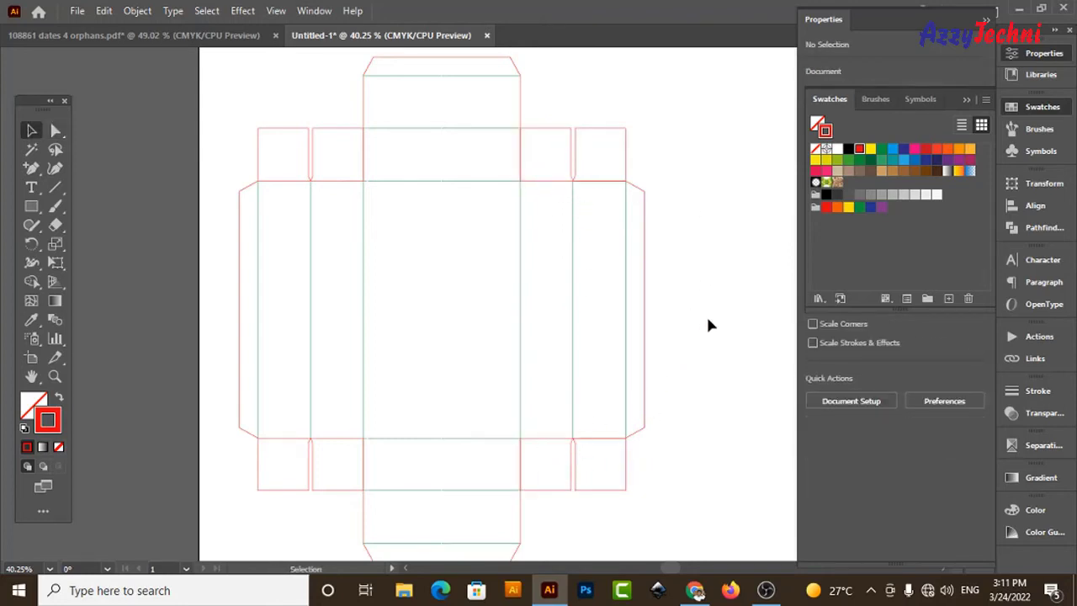
Delete the right panel's fold line, then undo the deletion
key("a")
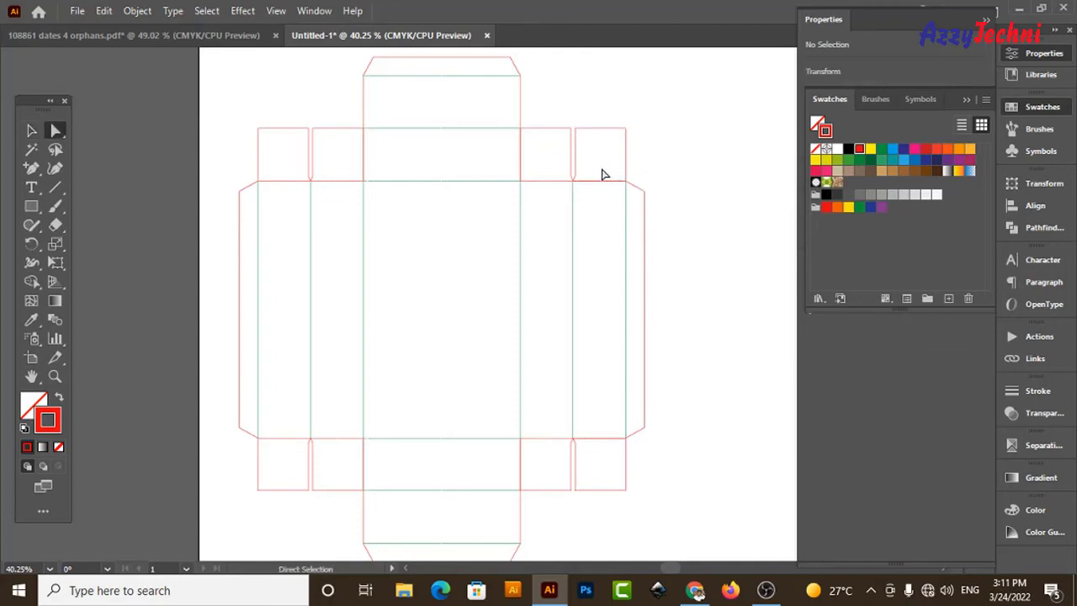
left_click_drag(600, 171, 617, 462)
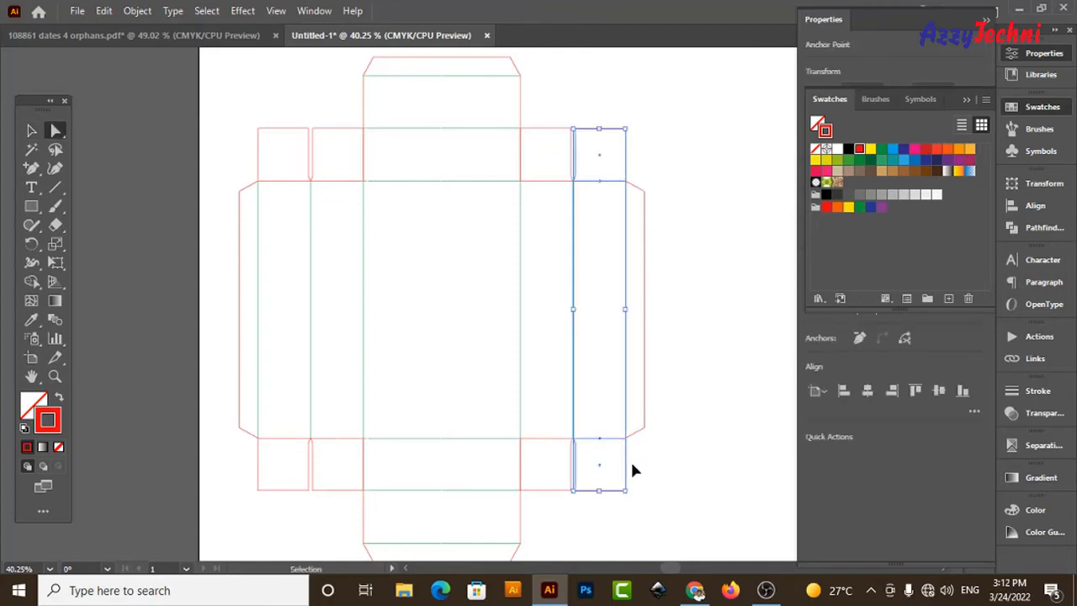
key("Delete")
key("v")
left_click(735, 305)
key("ctrl+z")
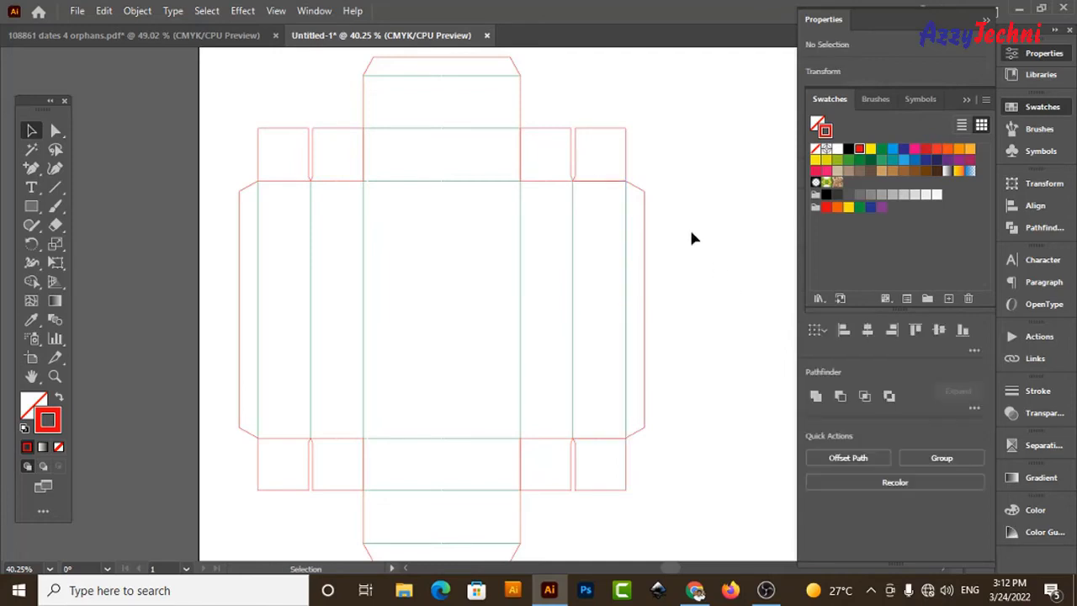
Select the fold lines across all four body panels and give them a green stroke
left_click(690, 235)
left_click(605, 181)
left_click(601, 438)
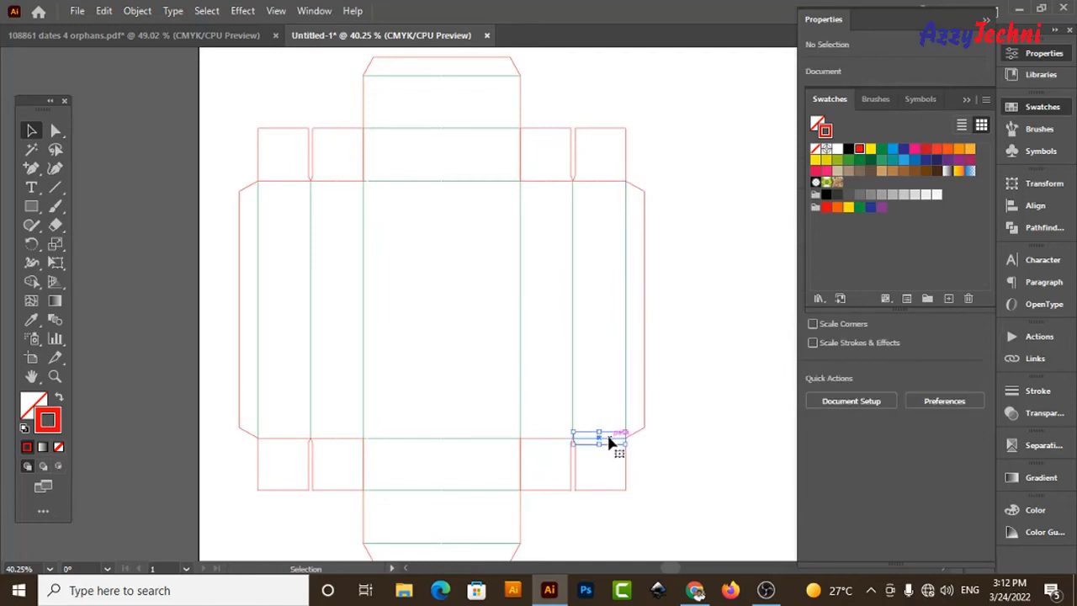
left_click_drag(593, 162, 607, 450)
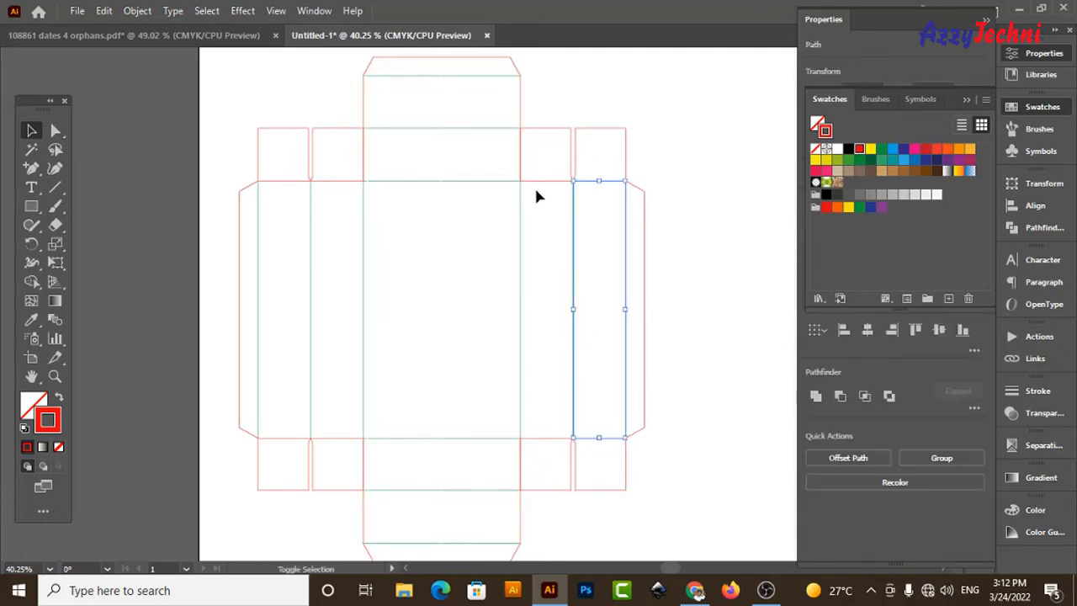
left_click_drag(544, 158, 552, 455)
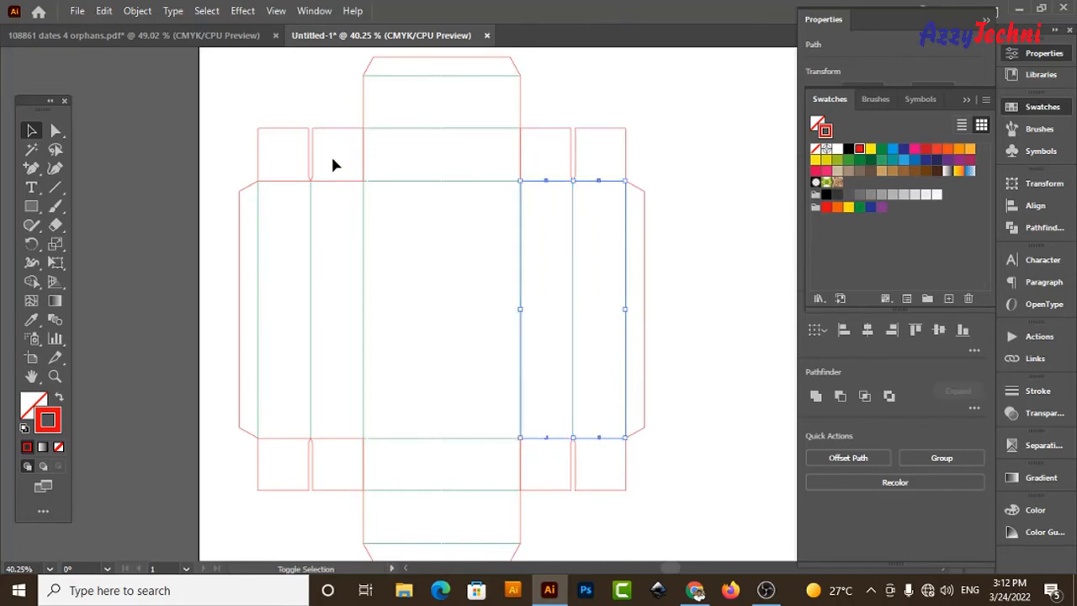
left_click_drag(332, 165, 342, 440)
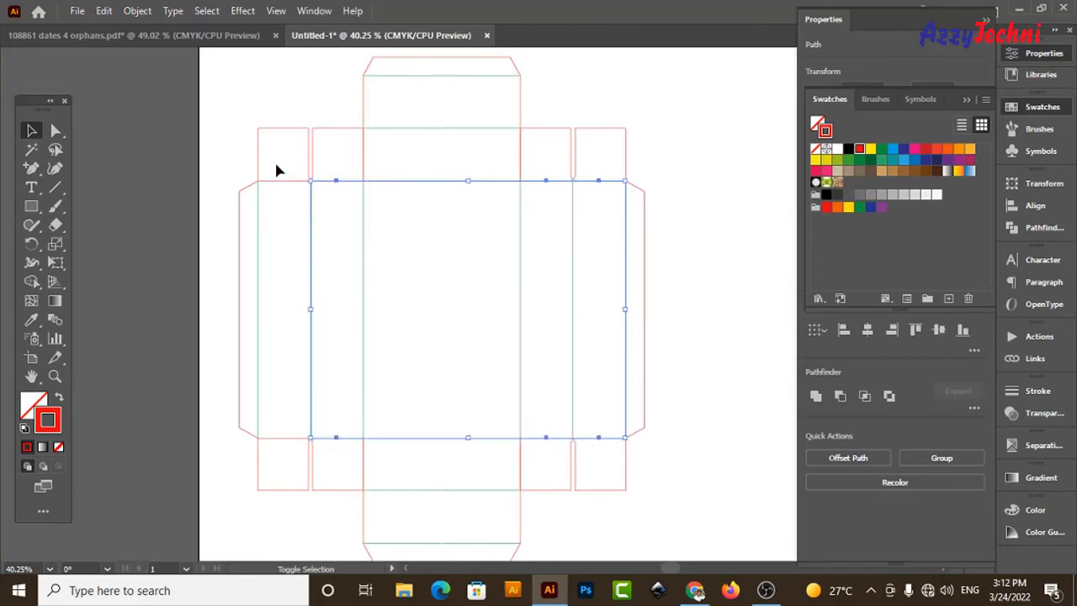
mouse_move(276, 171)
left_mouse_down()
mouse_move(308, 284)
mouse_move(293, 456)
mouse_move(291, 448)
left_mouse_up()
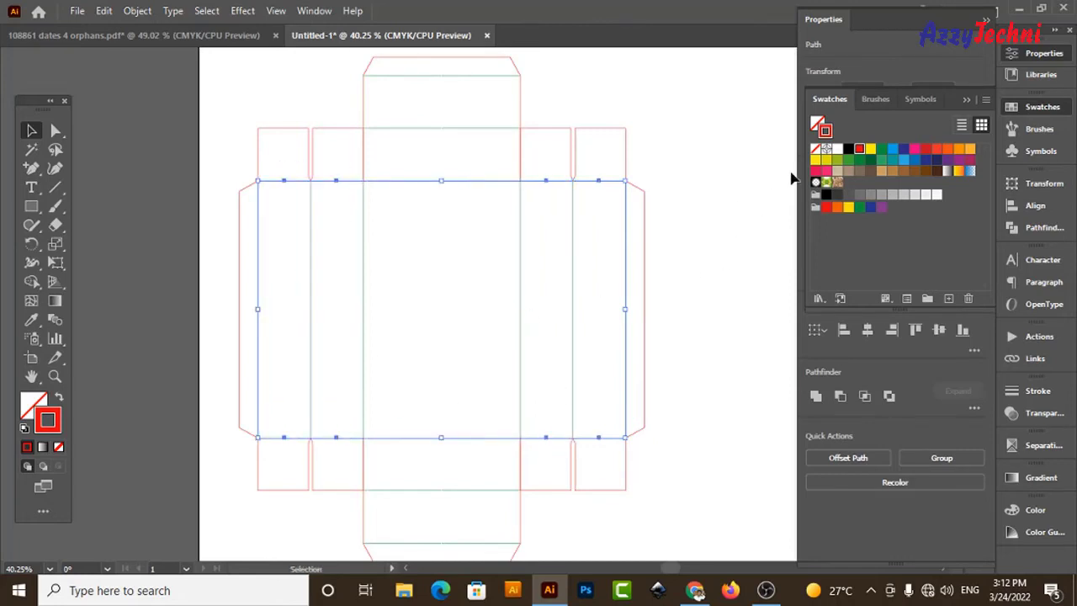
left_click(858, 159)
left_click(723, 196)
scroll(715, 215, "down", 1)
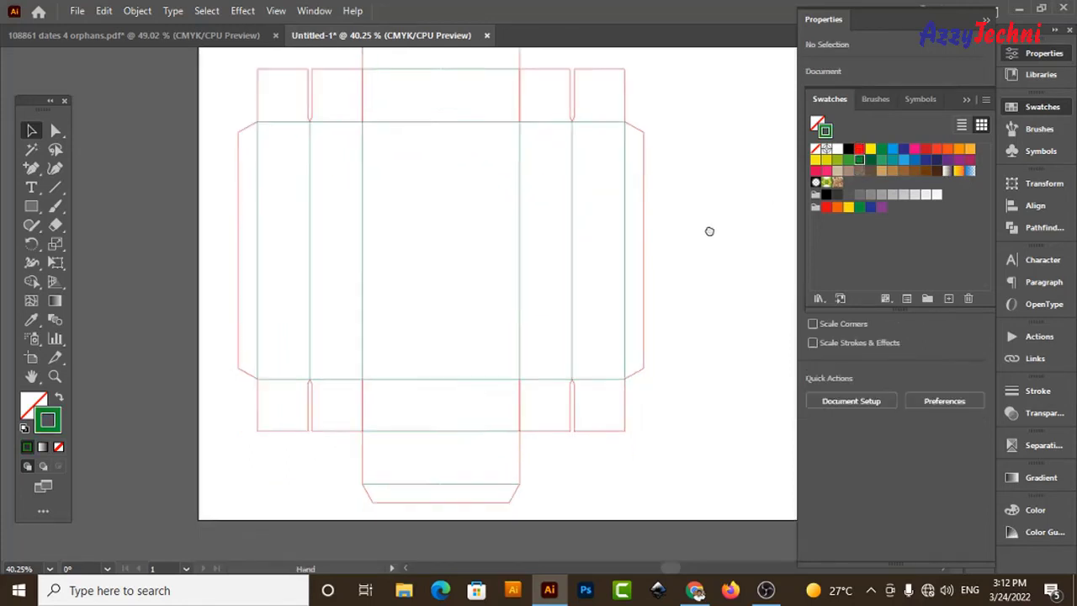
left_click_drag(709, 230, 684, 284)
scroll(682, 261, "up", 1)
scroll(683, 294, "right", 1)
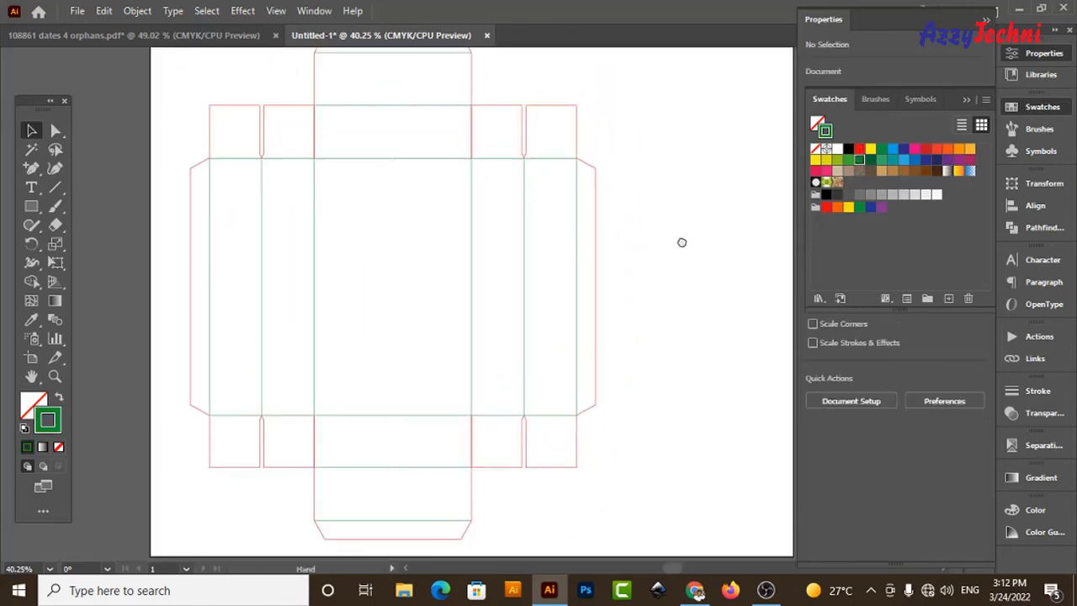
scroll(682, 269, "down", 1)
key("ctrl+minus")
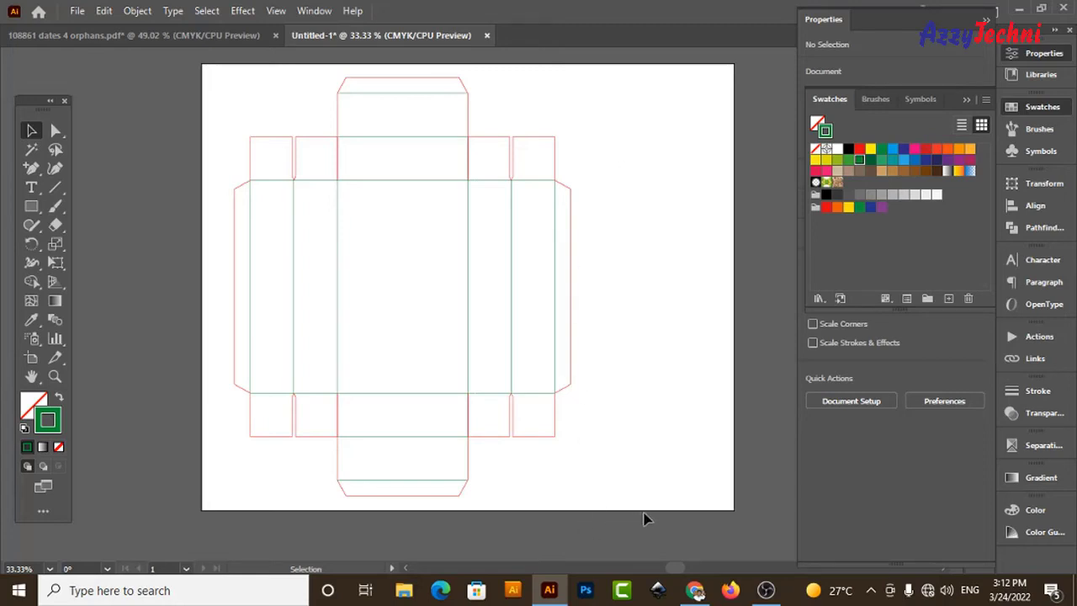
mouse_move(668, 519)
left_mouse_down()
mouse_move(253, 262)
mouse_move(202, 81)
left_mouse_up()
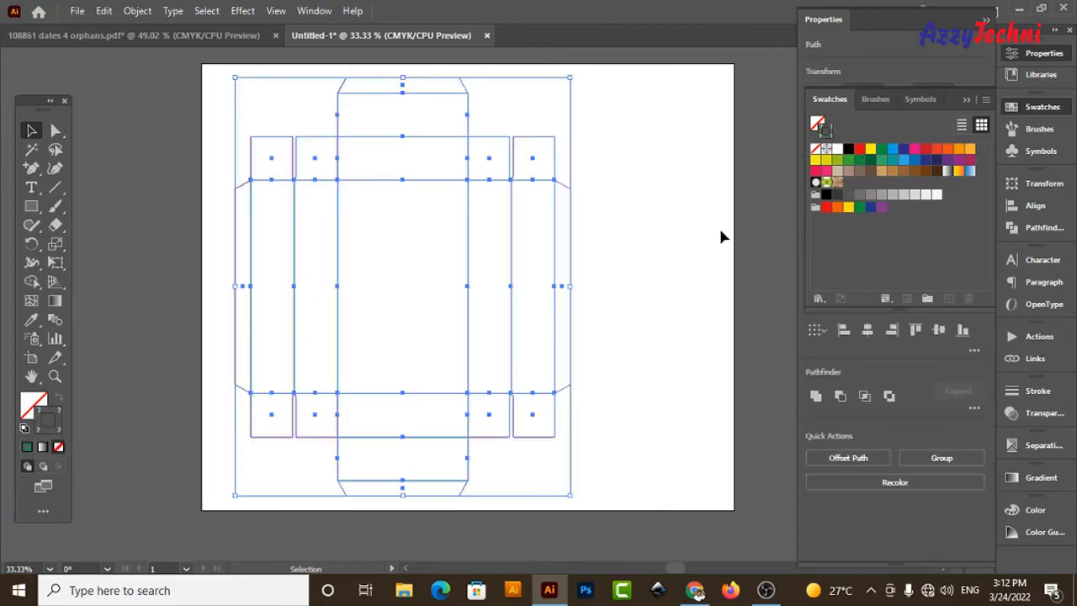
Group the dieline, add trim marks, and fit the artboard around it
key("ctrl+g")
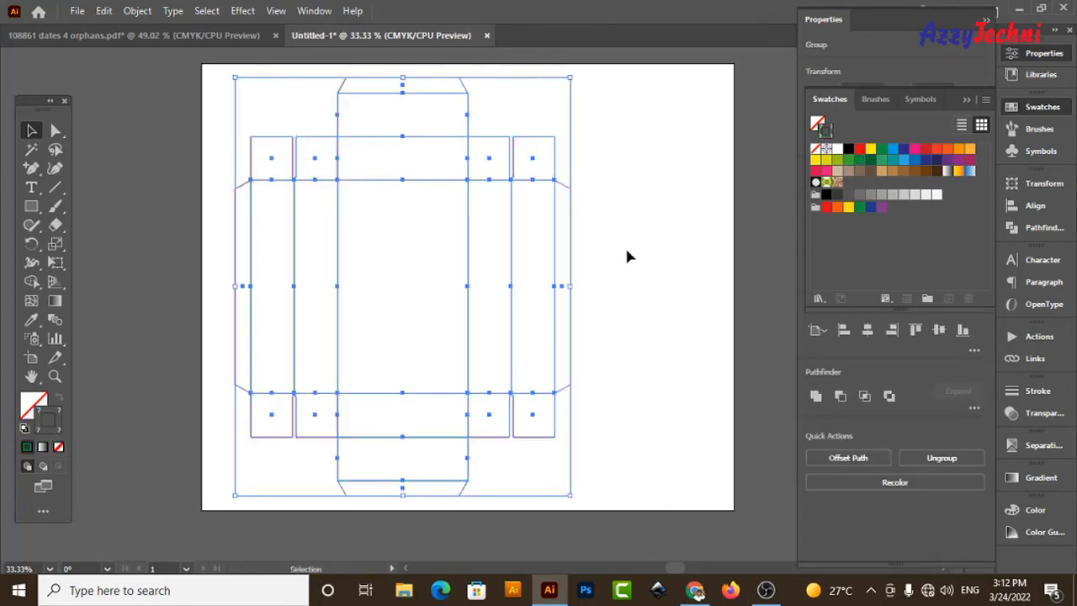
left_click(134, 11)
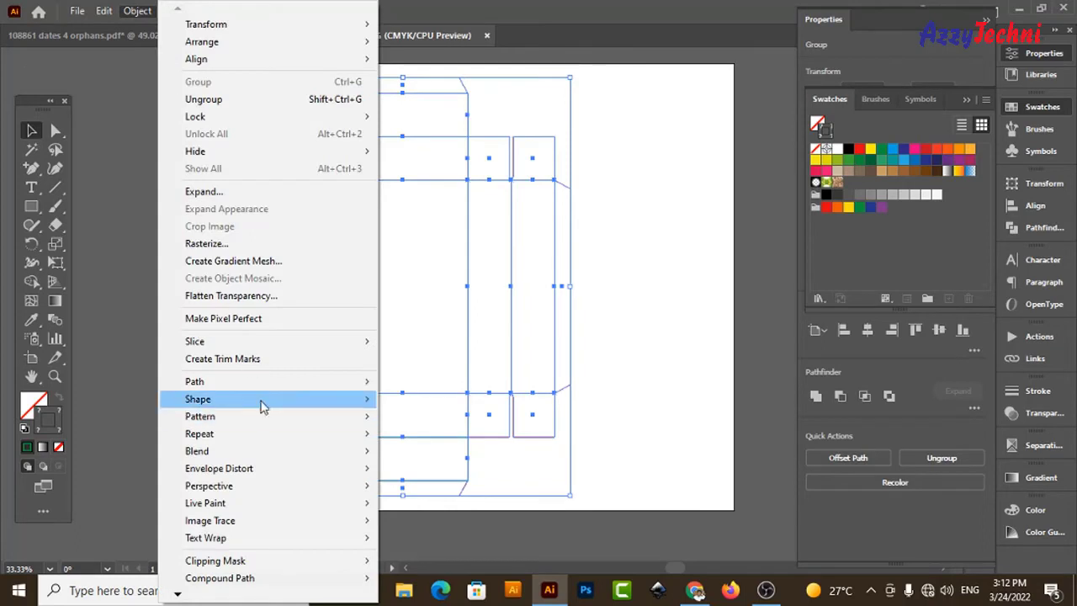
left_click(264, 360)
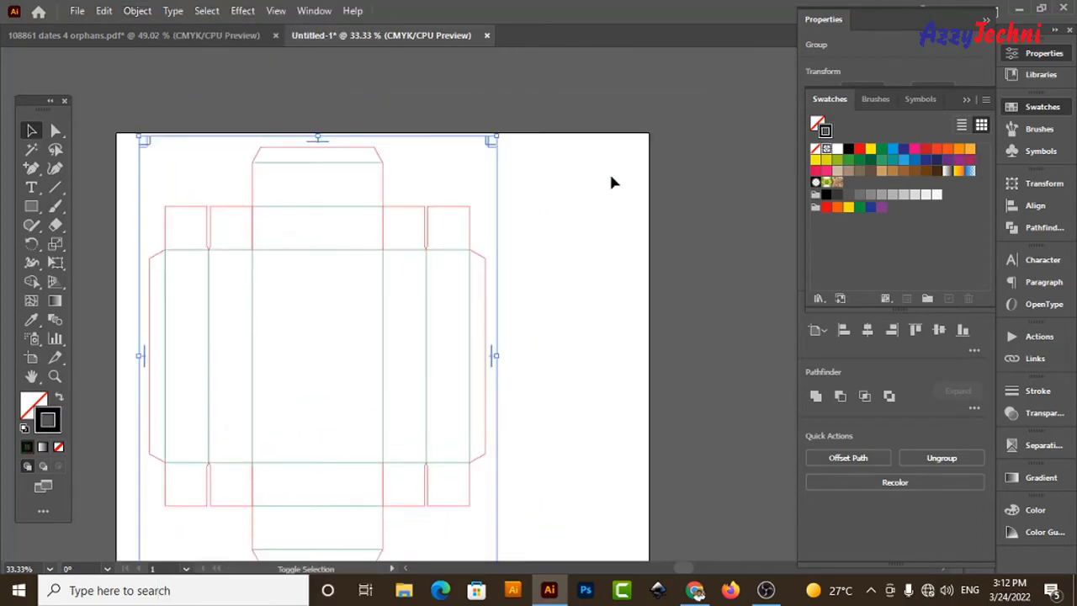
key("shift+o")
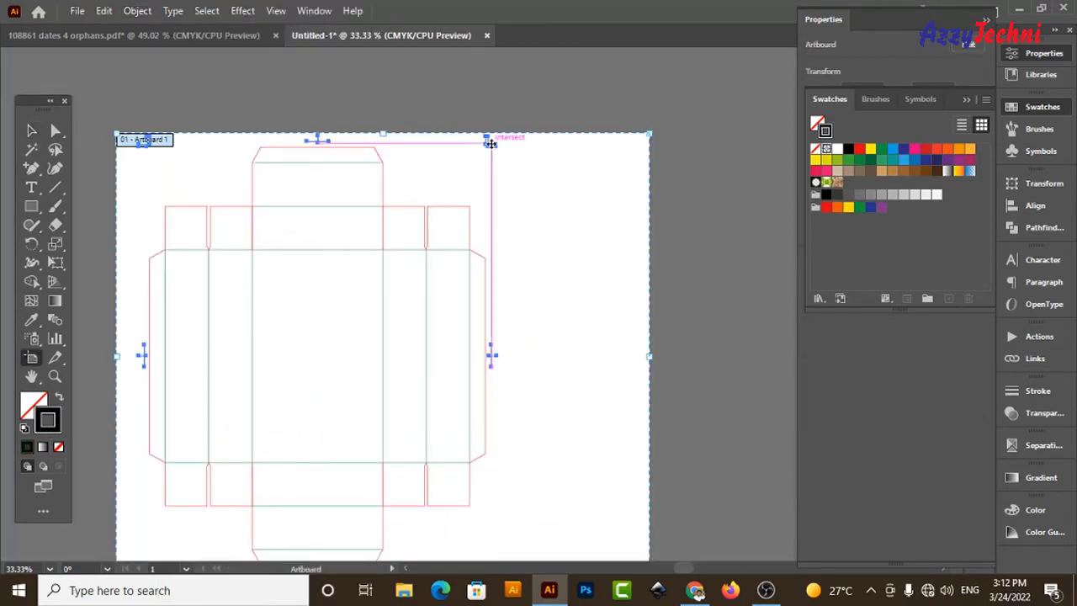
left_click(492, 141)
key("Escape")
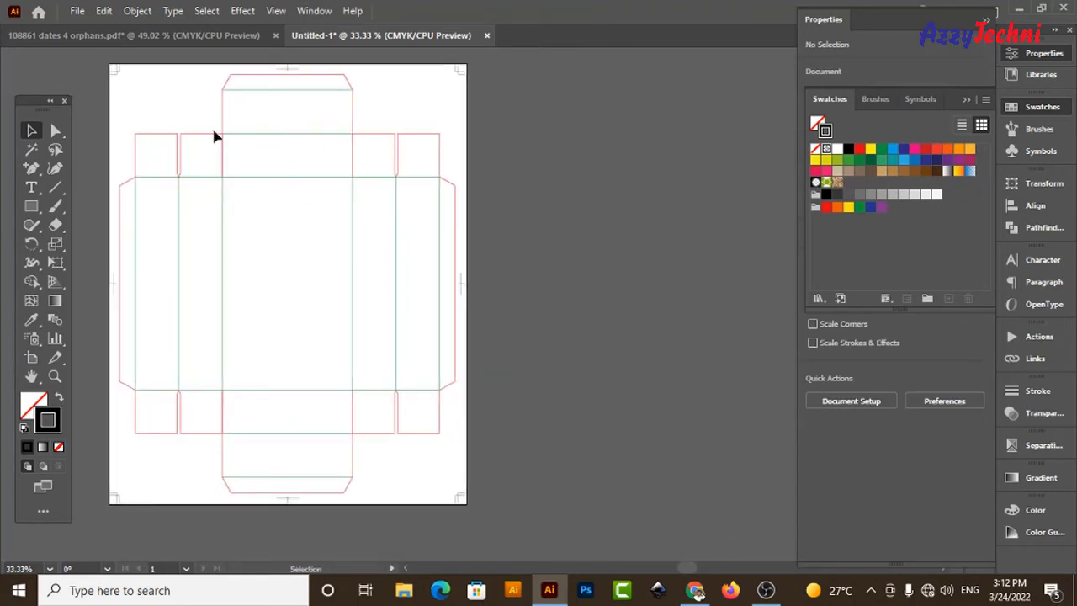
Direct-select the central body panel's outline, then clear the selection
key("a")
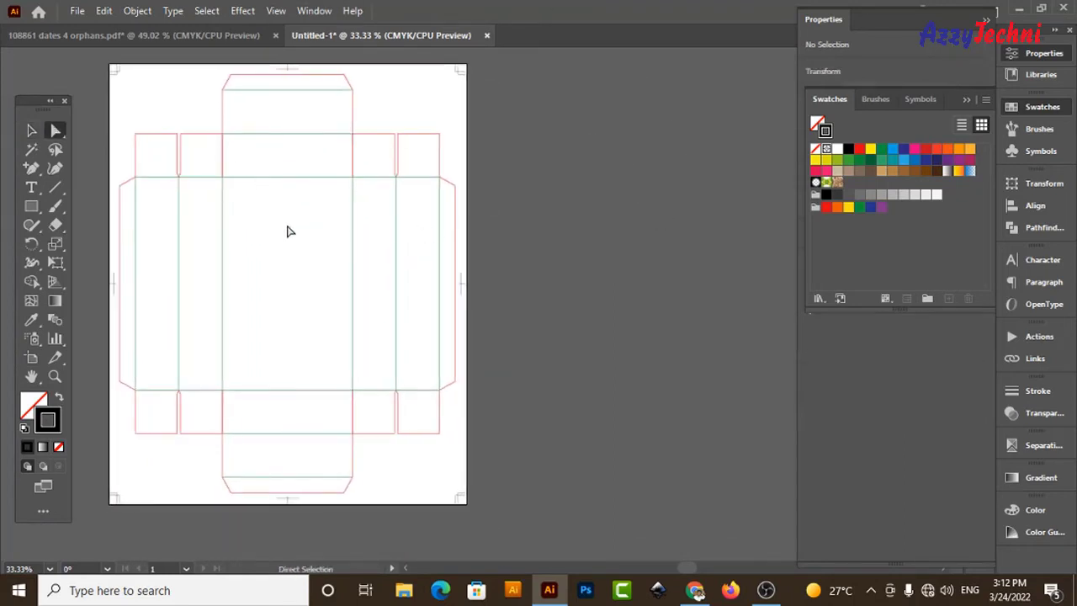
mouse_move(210, 200)
left_mouse_down()
mouse_move(292, 227)
mouse_move(364, 228)
left_mouse_up()
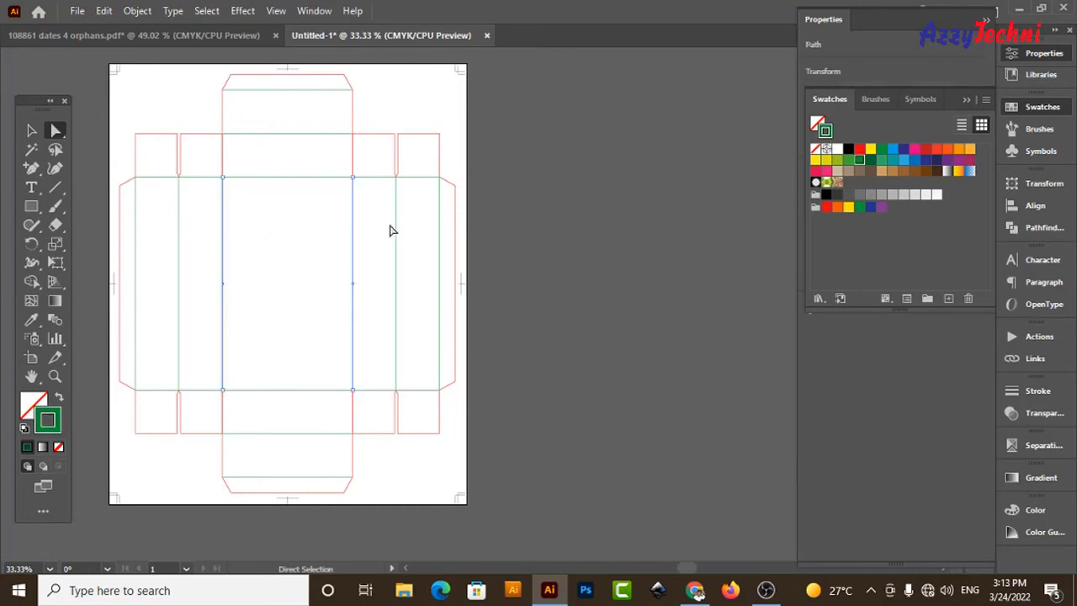
left_click(616, 183)
scroll(586, 233, "right", 5)
Paste the panel rectangle and draw a second artboard around it
key("v")
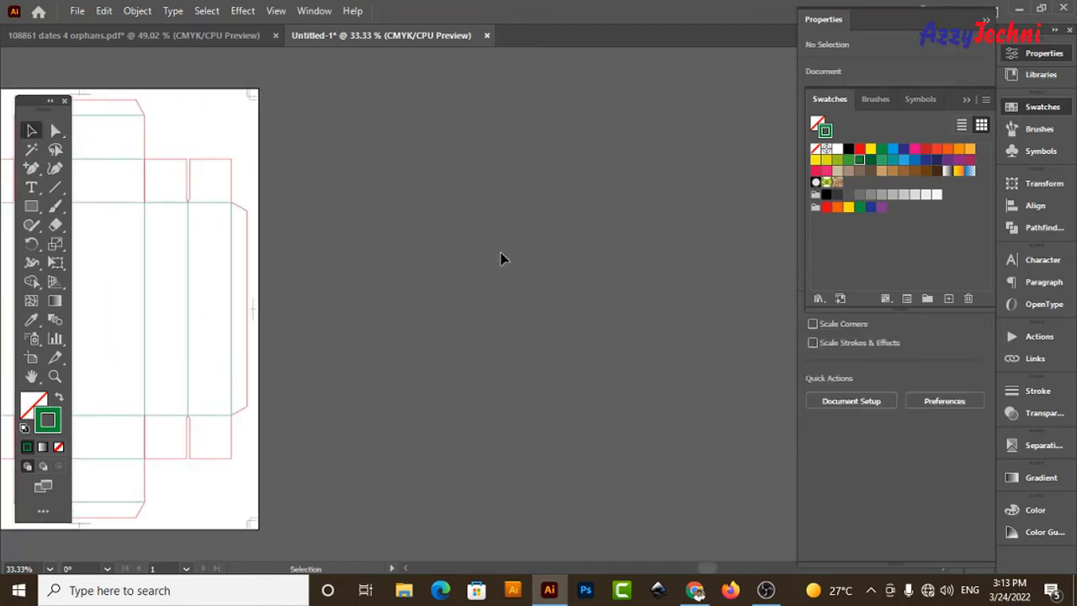
key("ctrl+v")
key("shift+o")
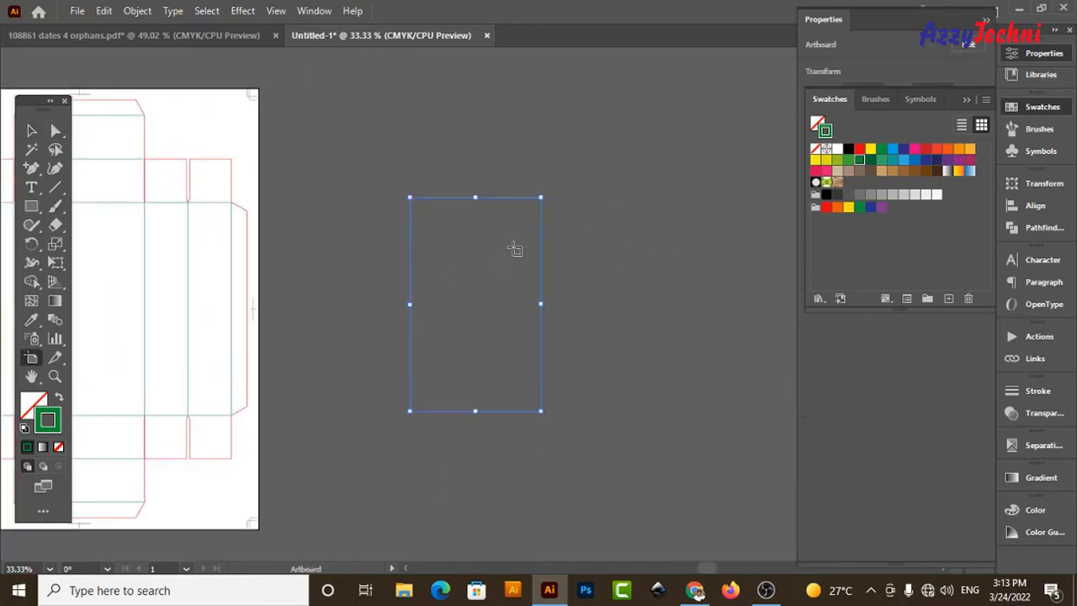
left_click_drag(299, 92, 620, 540)
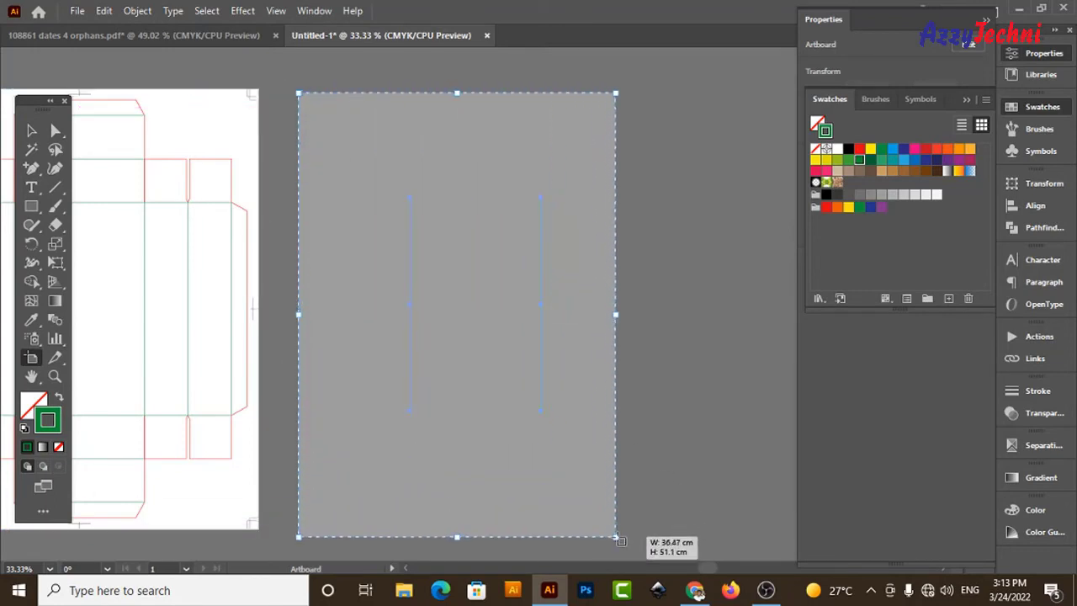
key("v")
Join the rectangle into one closed path and rotate it 90° into landscape
left_click_drag(385, 151, 633, 322)
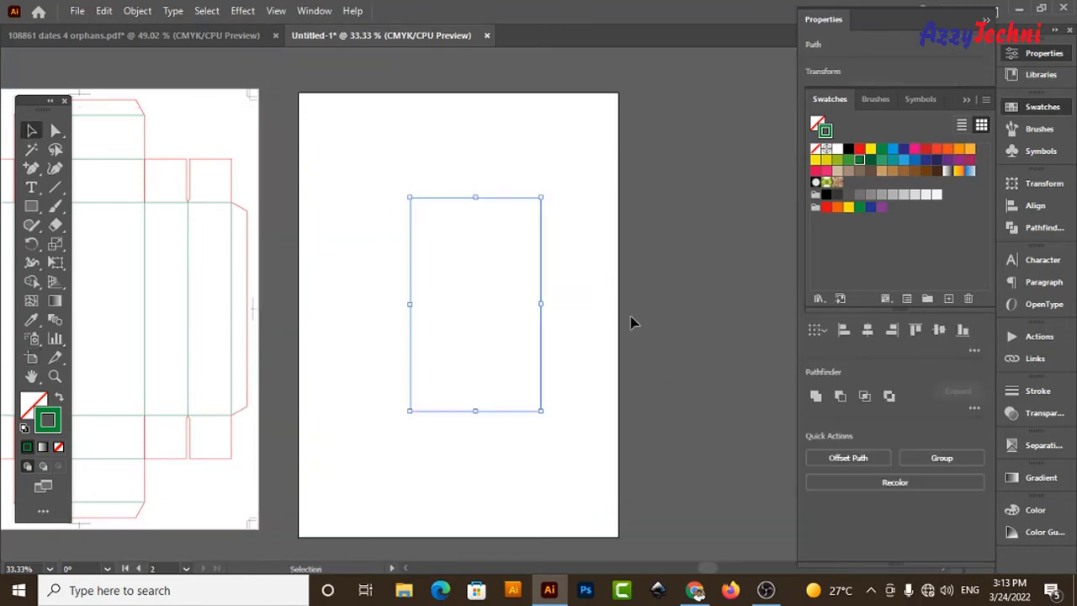
key("ctrl+j")
key("ctrl+j")
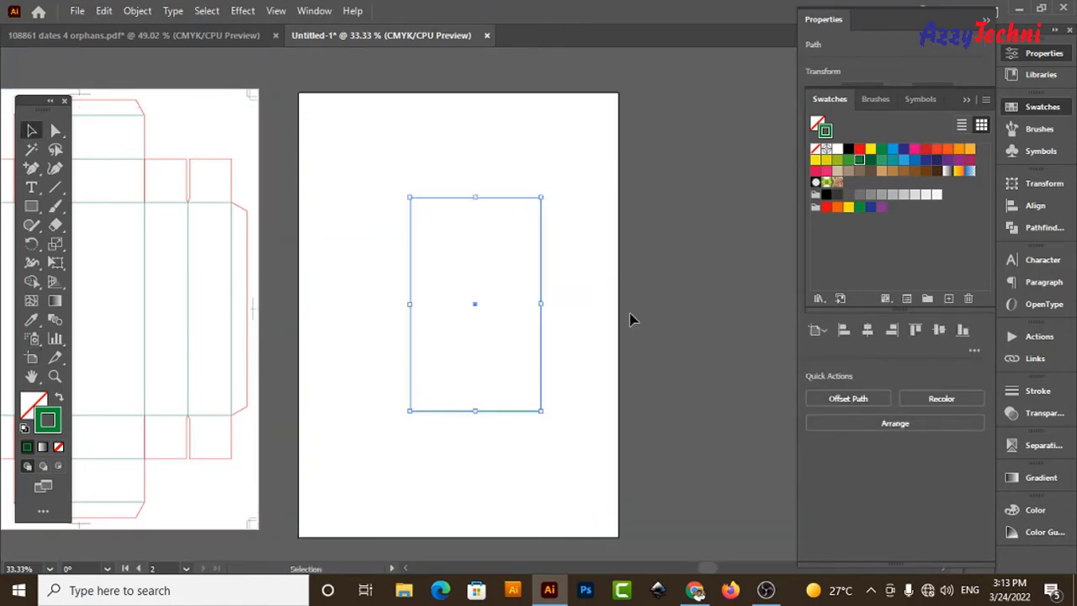
left_click(630, 318)
key("ctrl+plus")
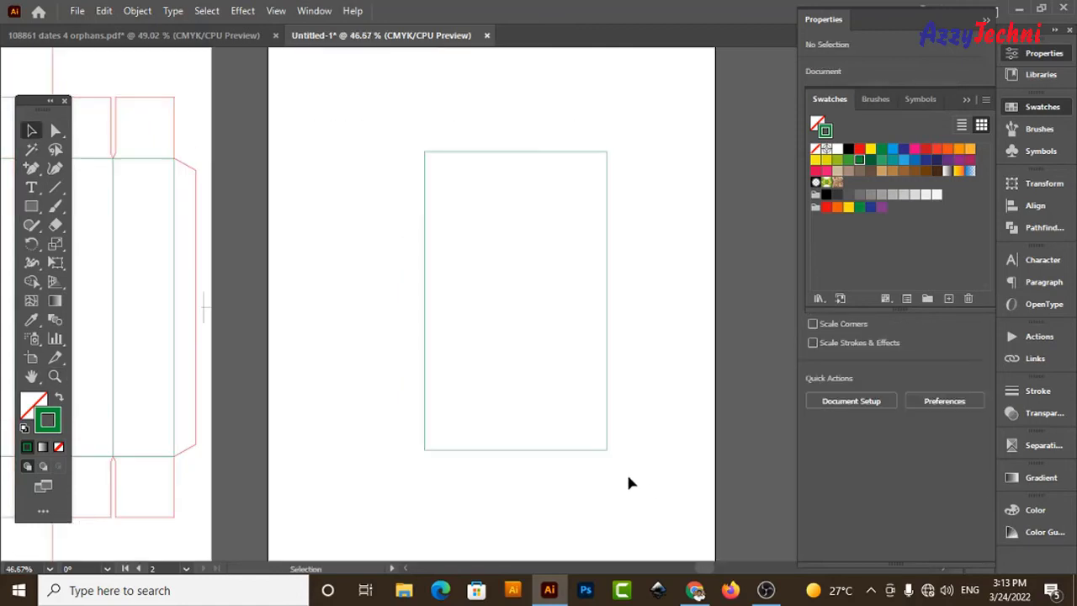
left_click_drag(606, 269, 580, 290)
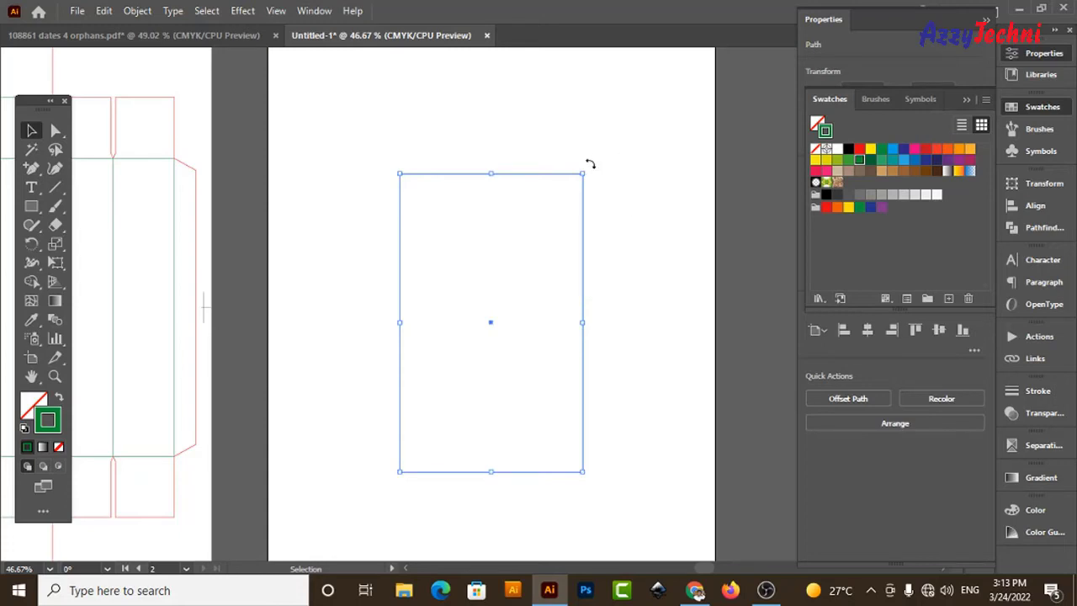
left_click_drag(590, 164, 693, 341)
scroll(697, 401, "down", 1)
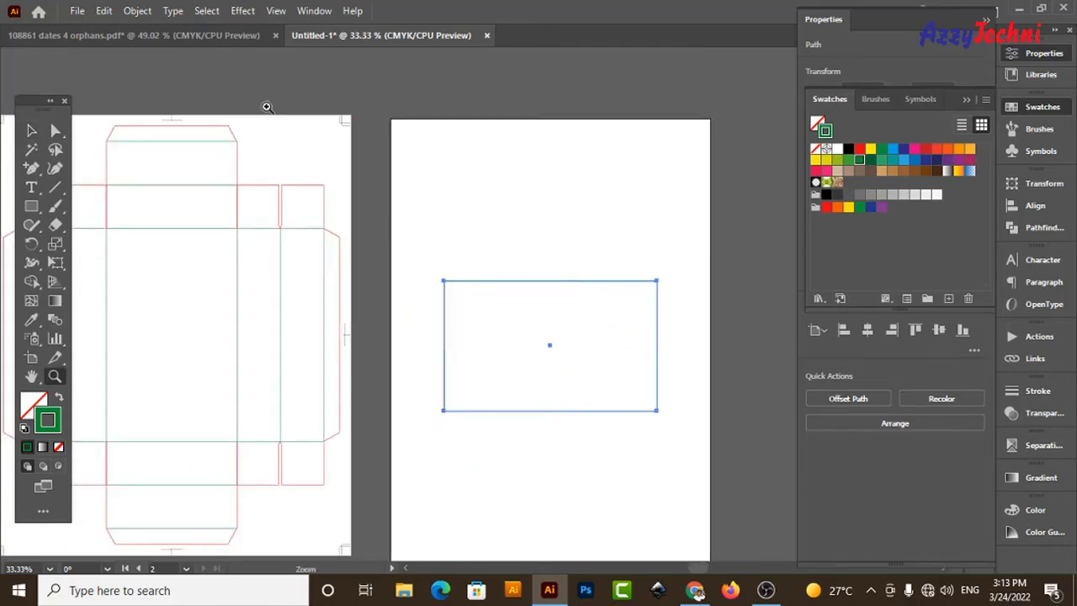
scroll(695, 407, "up", 1)
left_click_drag(551, 241, 605, 357)
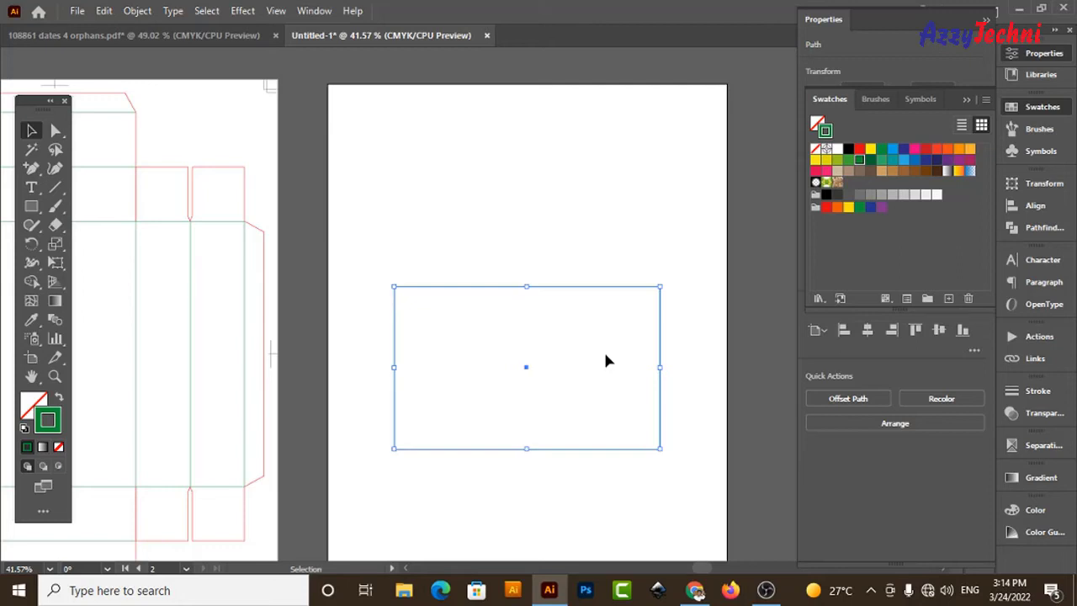
Set the rectangle's height to 15.2 cm around a centre reference point
left_click(926, 47)
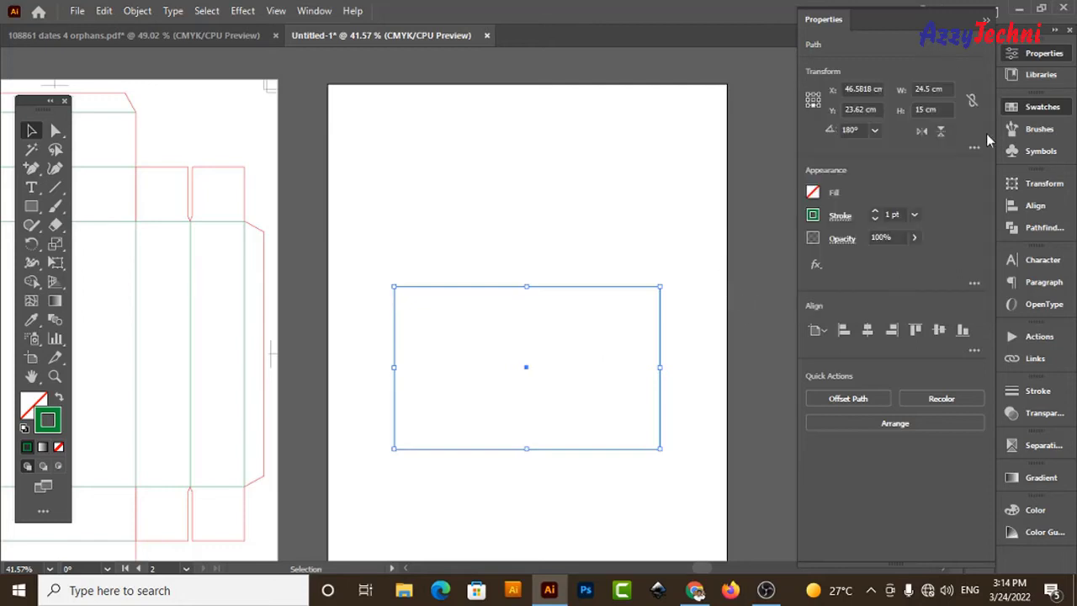
left_click(814, 96)
left_click(815, 102)
left_click(944, 110)
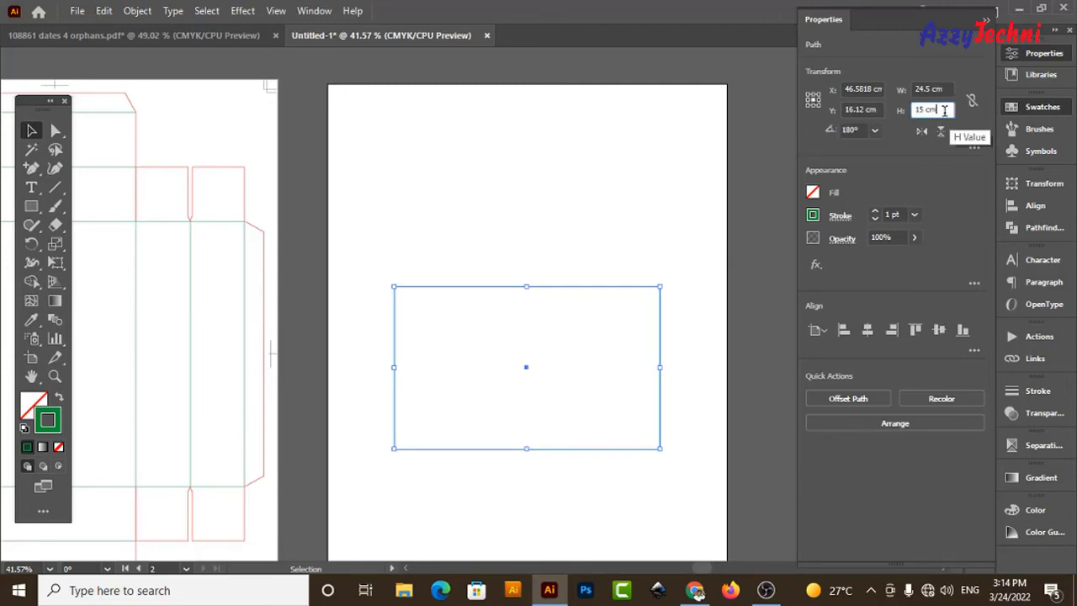
type("+.2")
key("Return")
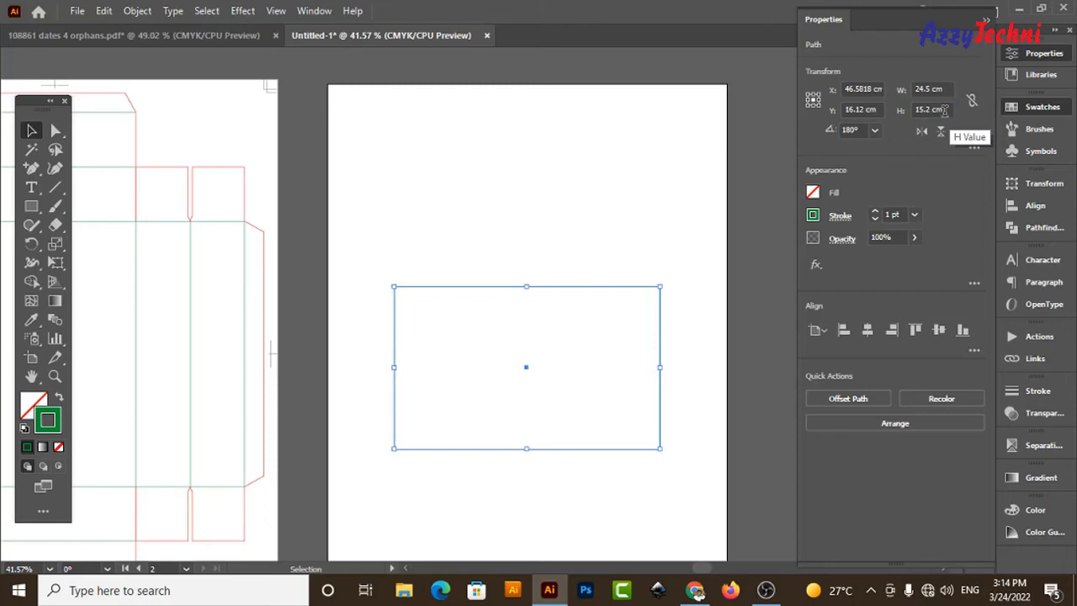
left_click(490, 200)
scroll(457, 233, "left", 3)
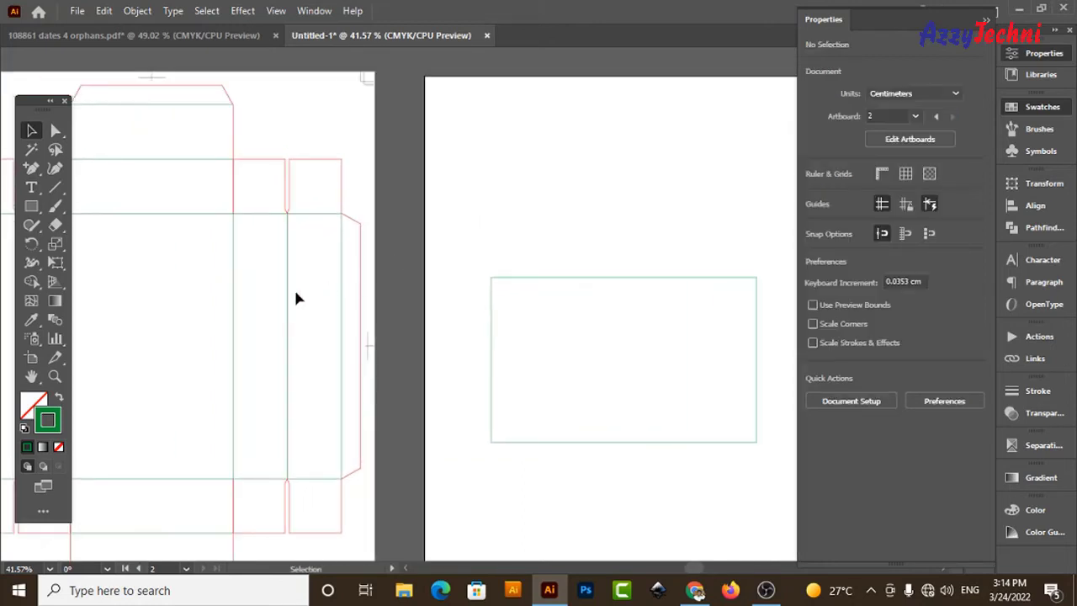
Move the first dieline's tall middle panel onto artboard 2 and rotate it horizontal
key("a")
left_click_drag(215, 258, 302, 278)
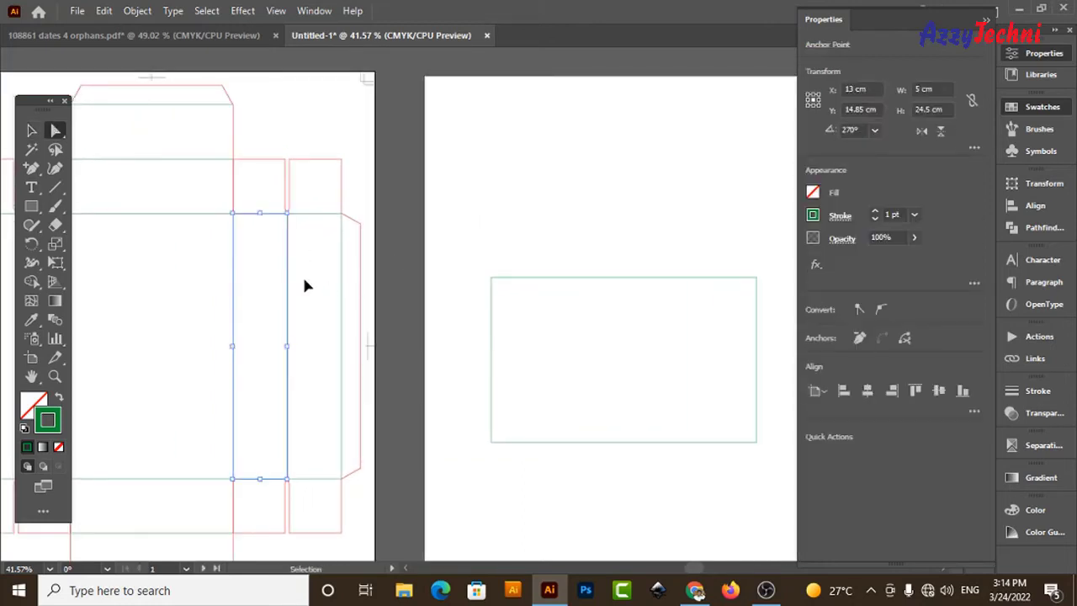
key("ctrl+x")
scroll(504, 269, "up", 2)
scroll(533, 240, "right", 3)
key("v")
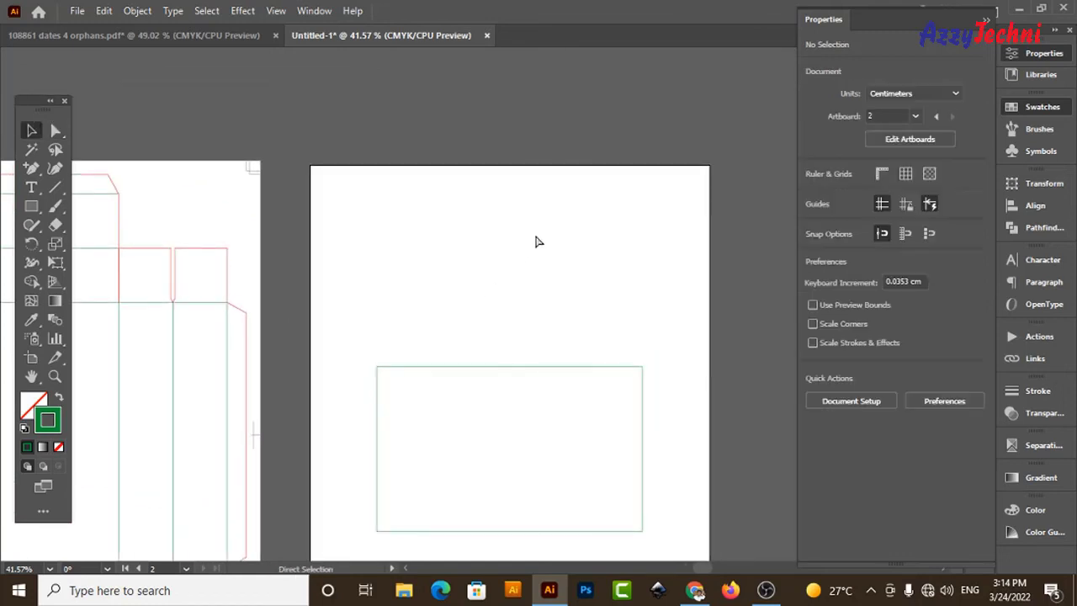
key("ctrl+v")
left_click_drag(513, 169, 564, 315)
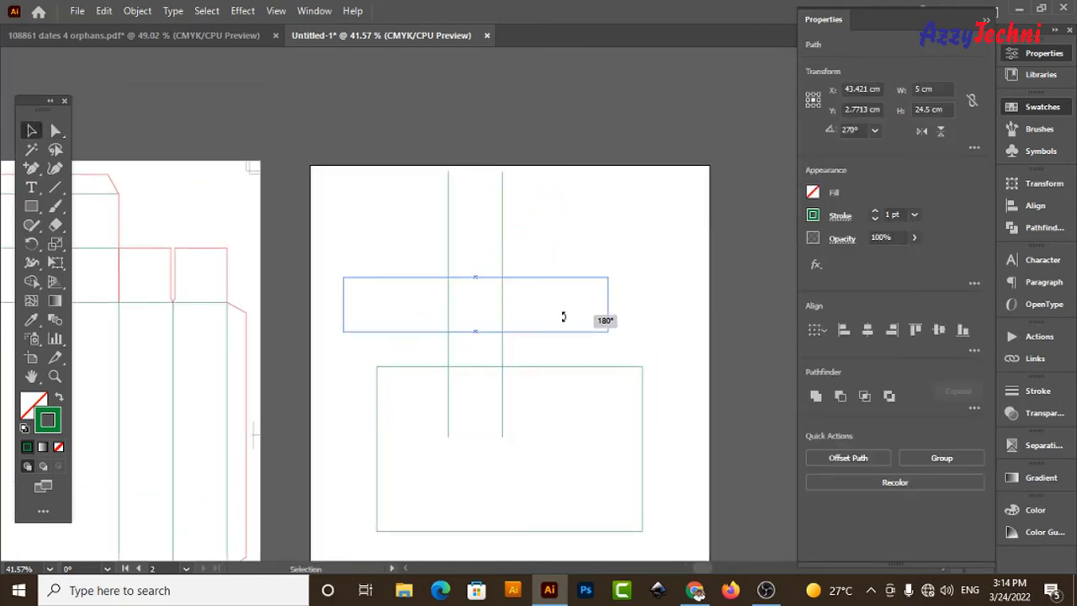
Set the strip's height to 5.2 cm and snap it onto the rectangle's top edge
scroll(431, 433, "up", 3)
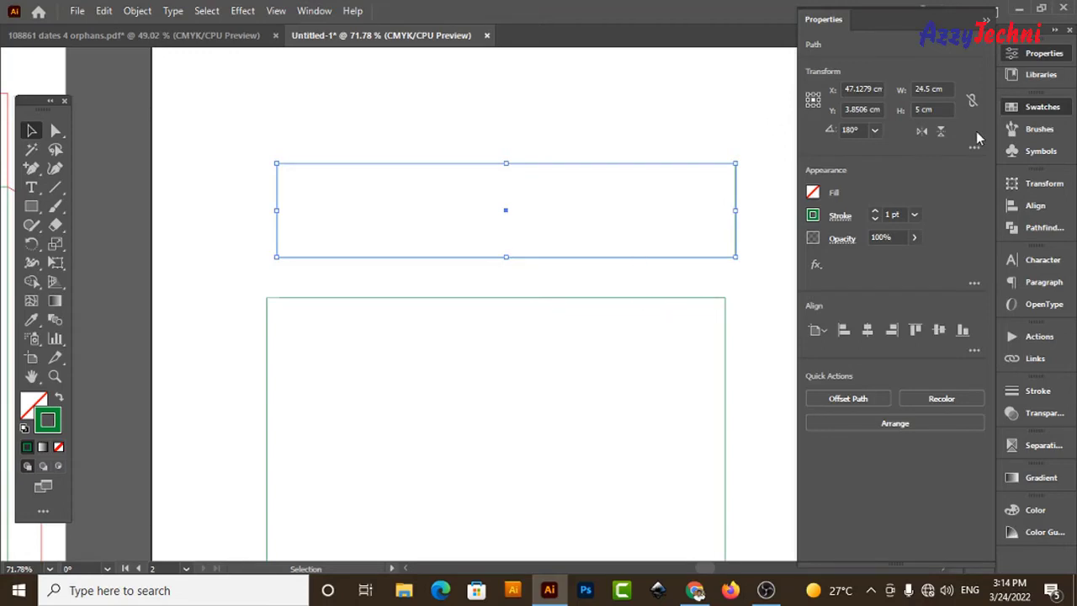
left_click(934, 109)
type("+")
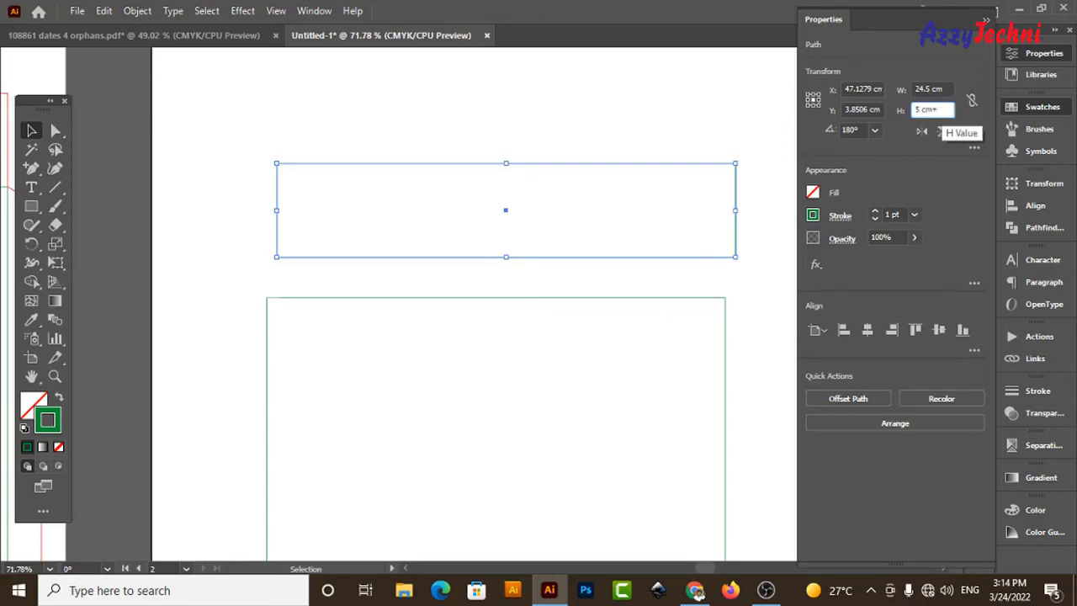
type("0.2")
key("Return")
left_click(536, 363)
key("z")
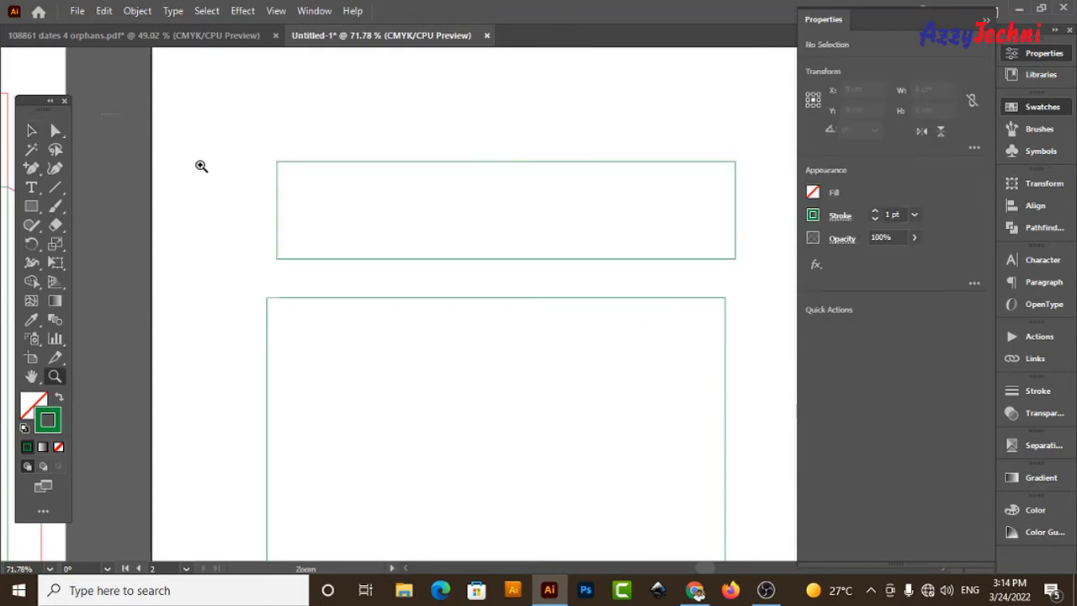
left_click(201, 165)
key("v")
left_click_drag(435, 296, 416, 367)
Eyedropper the red cut-line stroke onto both rectangles
key("ctrl+minus")
key("ctrl+minus")
key("ctrl+minus")
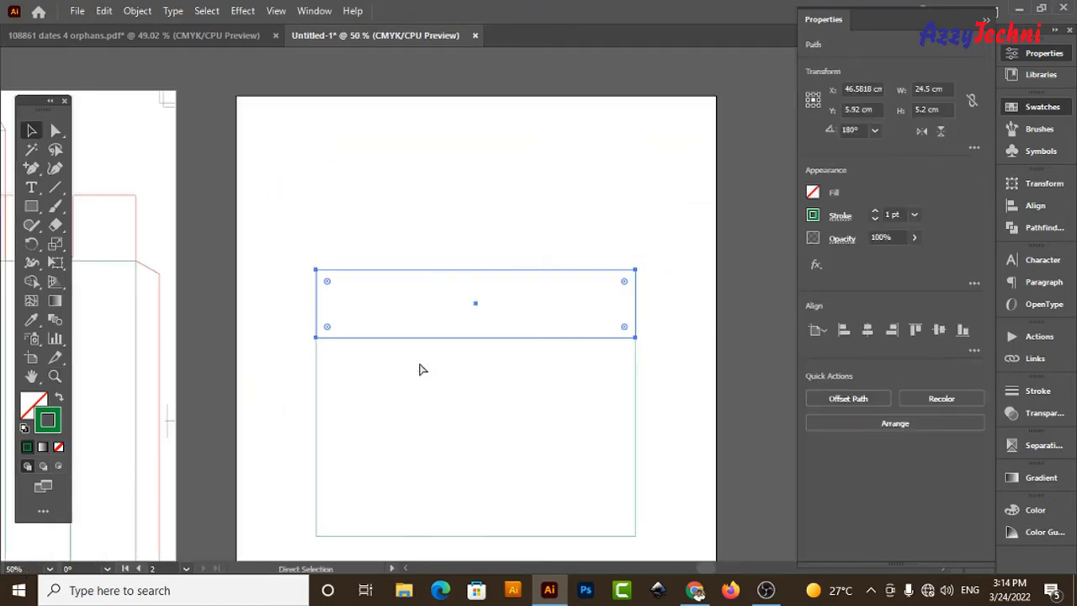
key("v")
left_click_drag(356, 206, 490, 394)
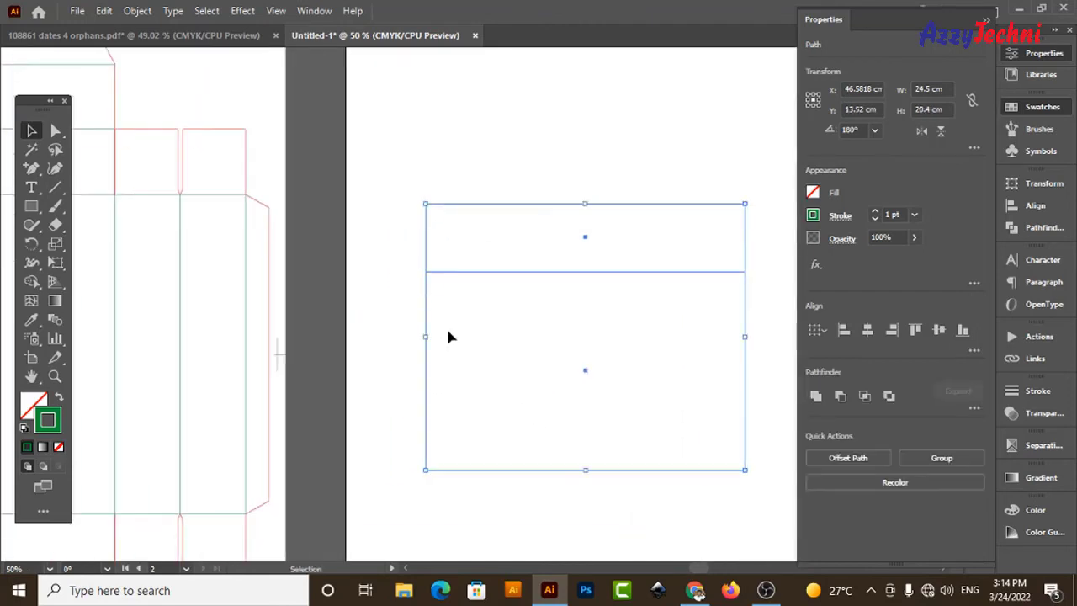
key("i")
left_click(270, 245)
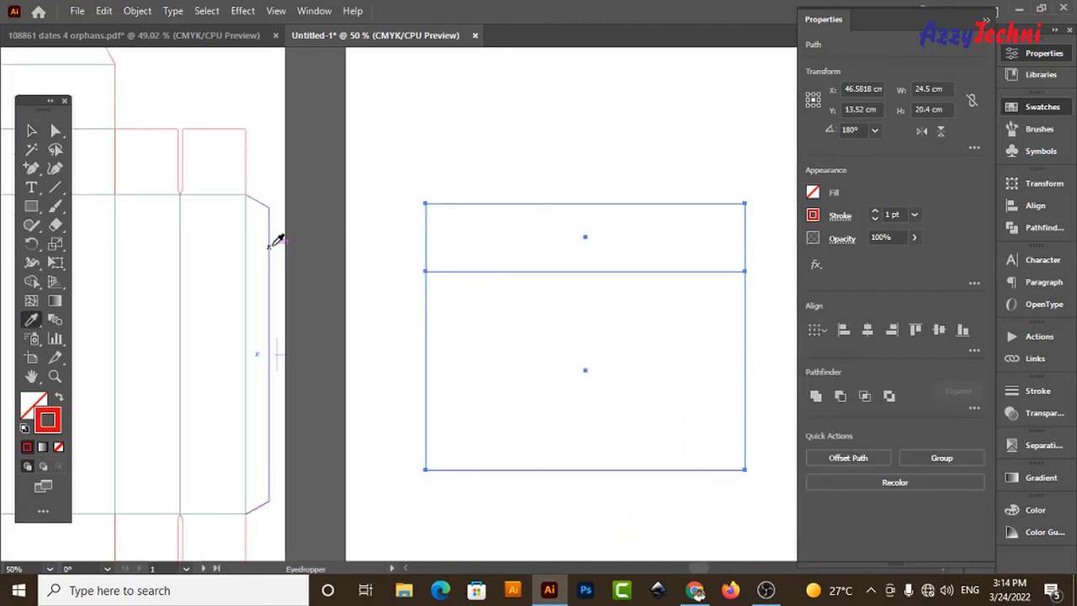
key("v")
left_click(543, 164)
Duplicate both rectangles straight upward by 20 cm to form a stack of four
key("ctrl+minus")
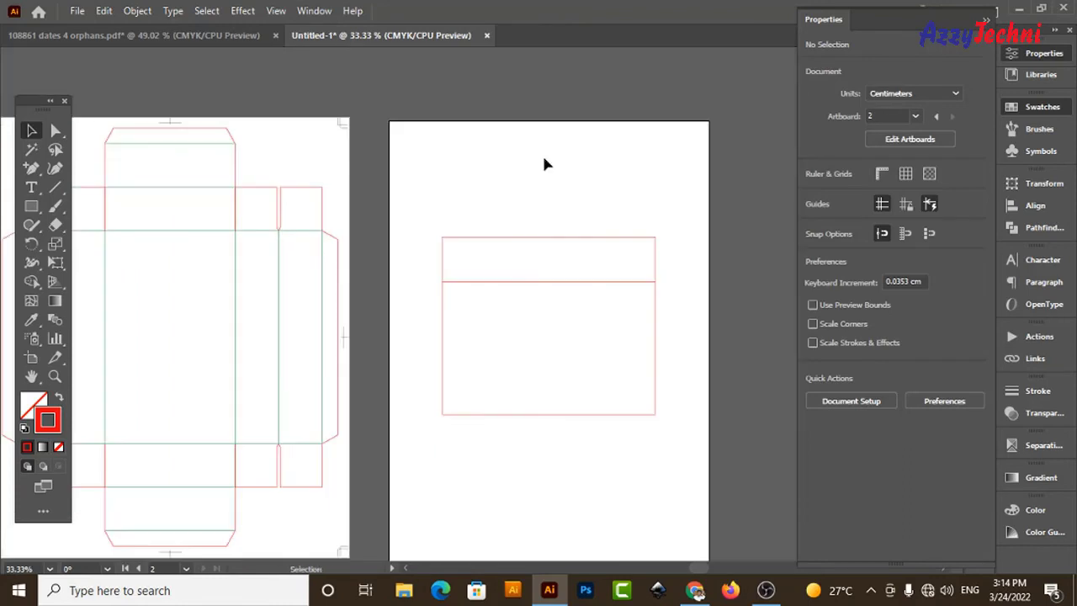
left_click_drag(421, 195, 745, 449)
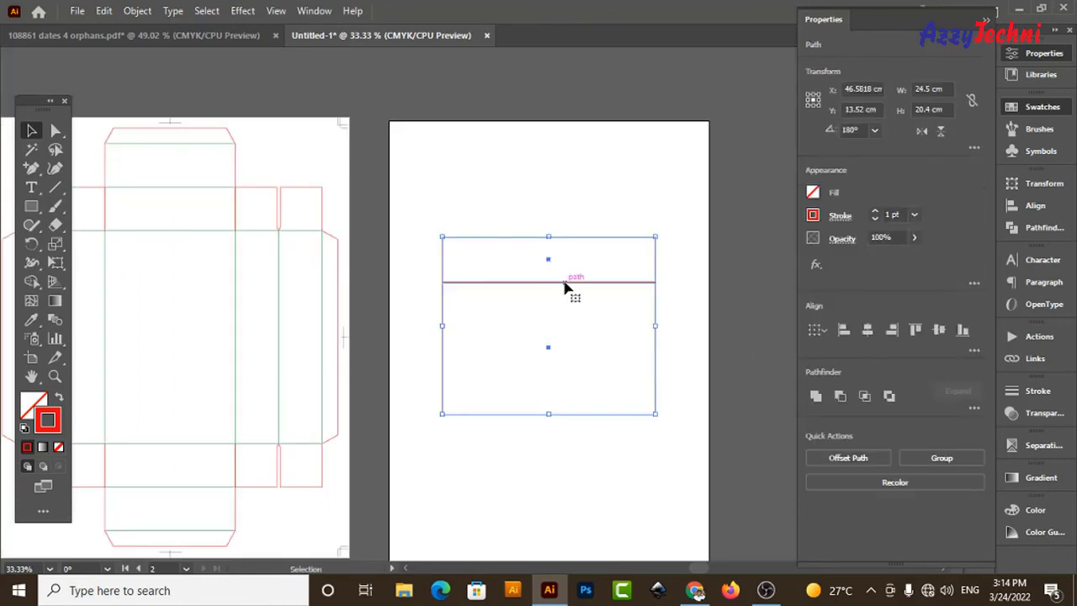
left_click_drag(564, 287, 558, 406)
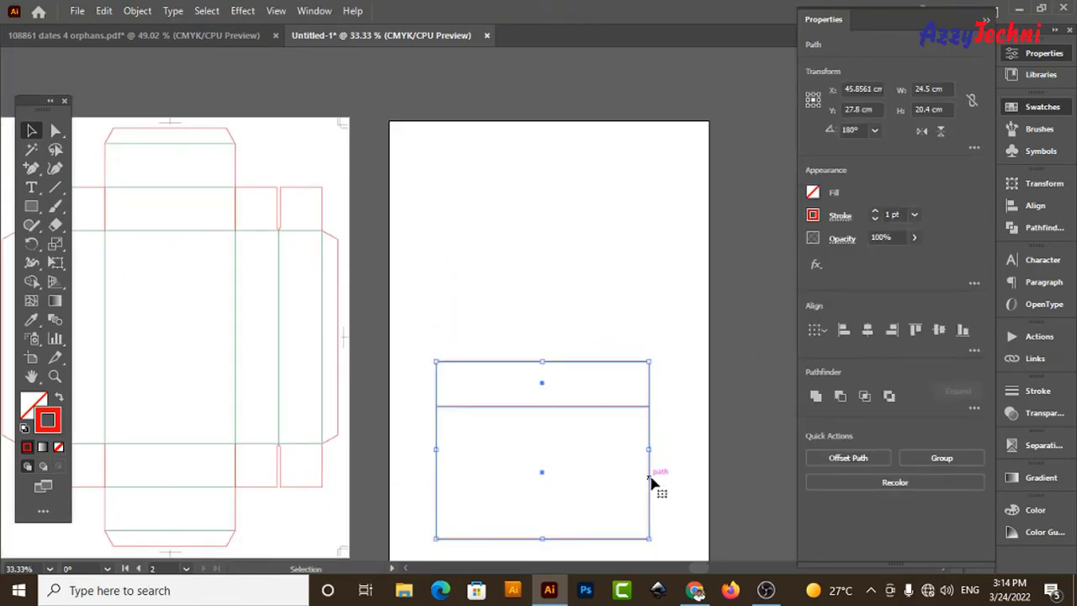
left_click_drag(650, 480, 661, 307)
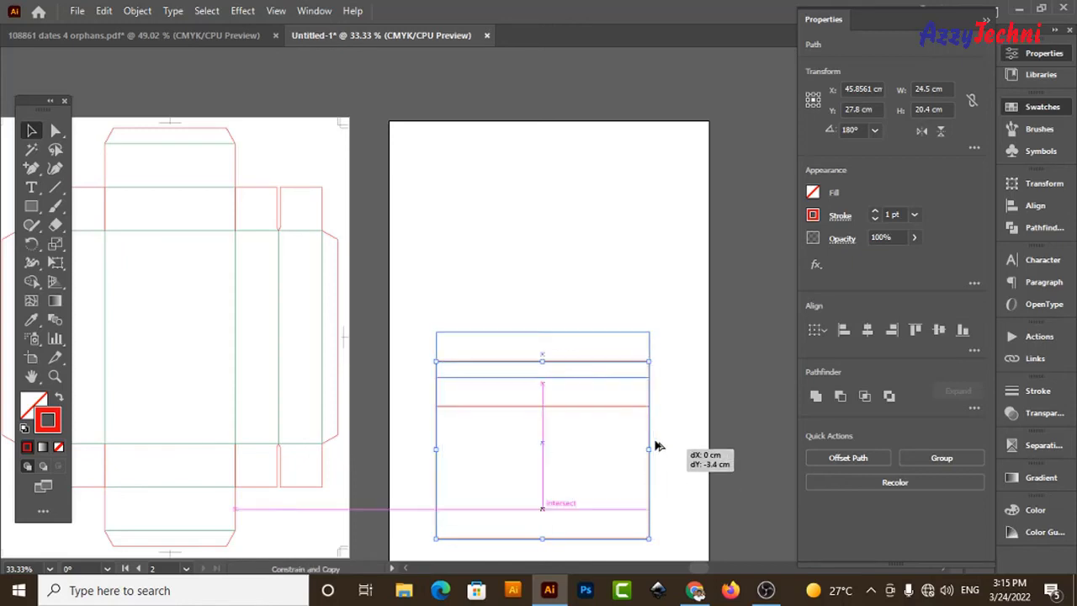
left_click(682, 303)
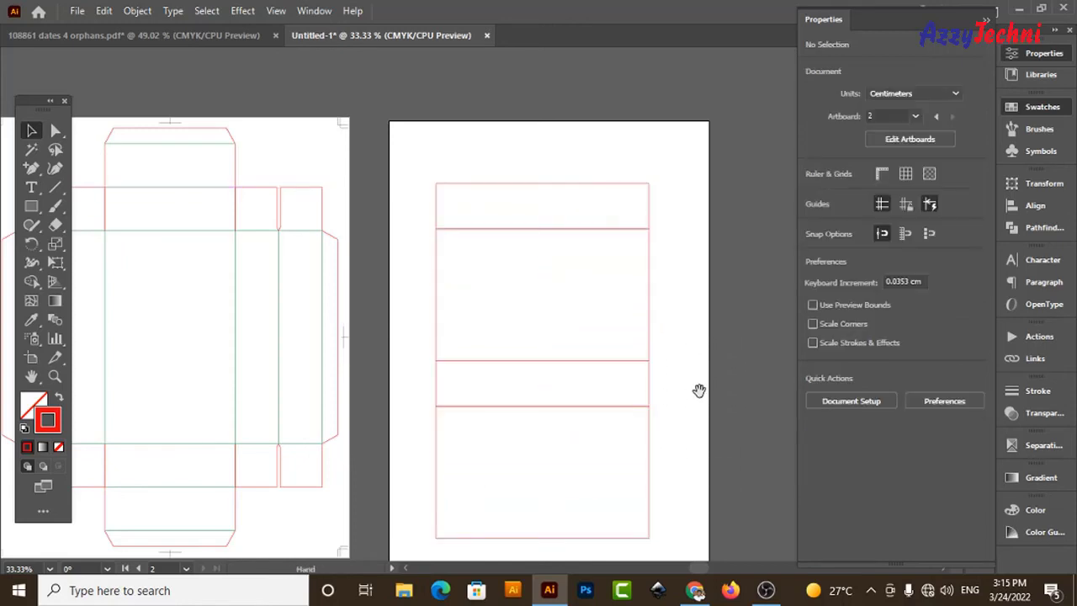
left_click_drag(698, 390, 695, 296)
Check the '108861 dates 4 orphans' dieline for reference, then reframe Untitled-1's artboard
left_click(192, 34)
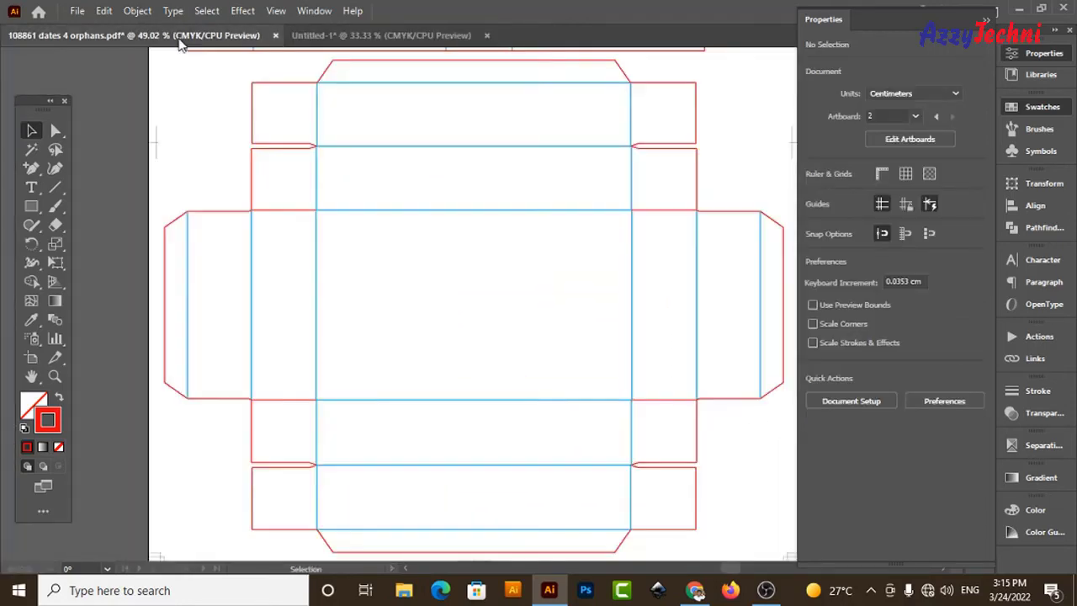
scroll(421, 244, "down", 5)
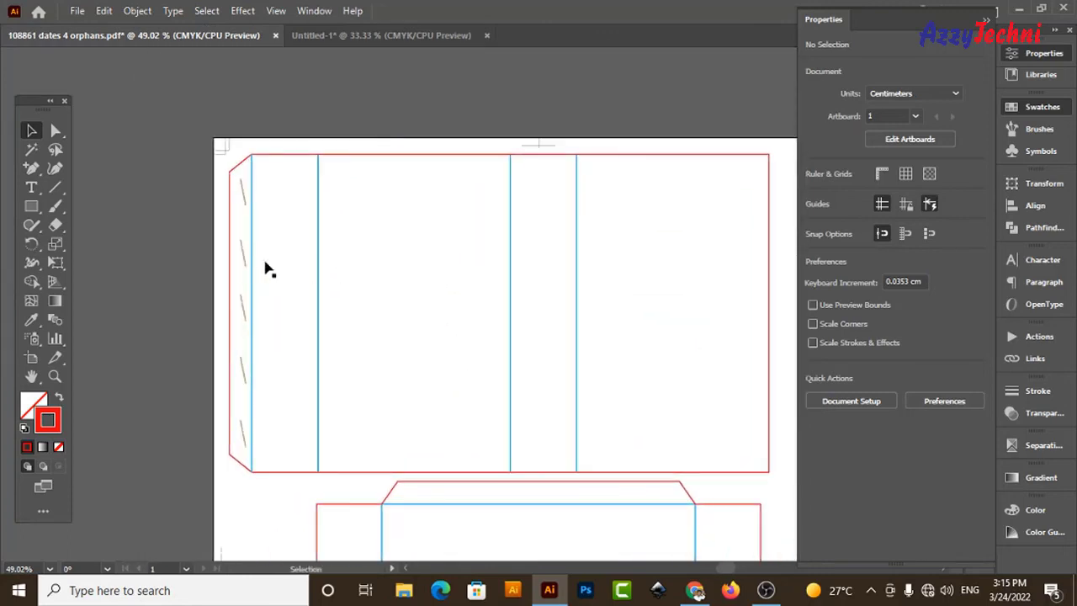
left_click(405, 37)
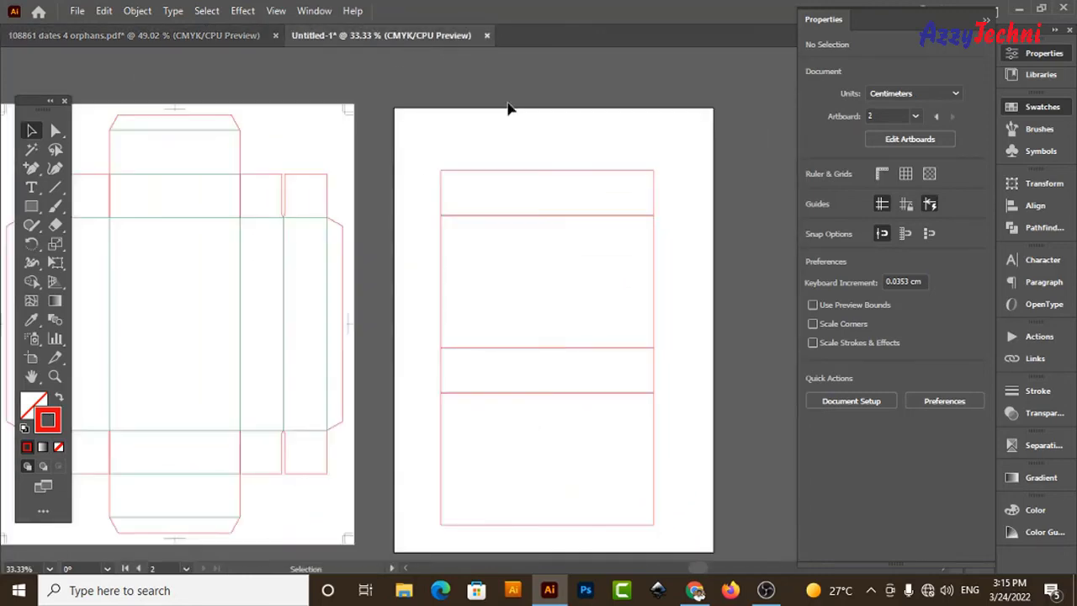
key("z")
left_click_drag(510, 210, 646, 245)
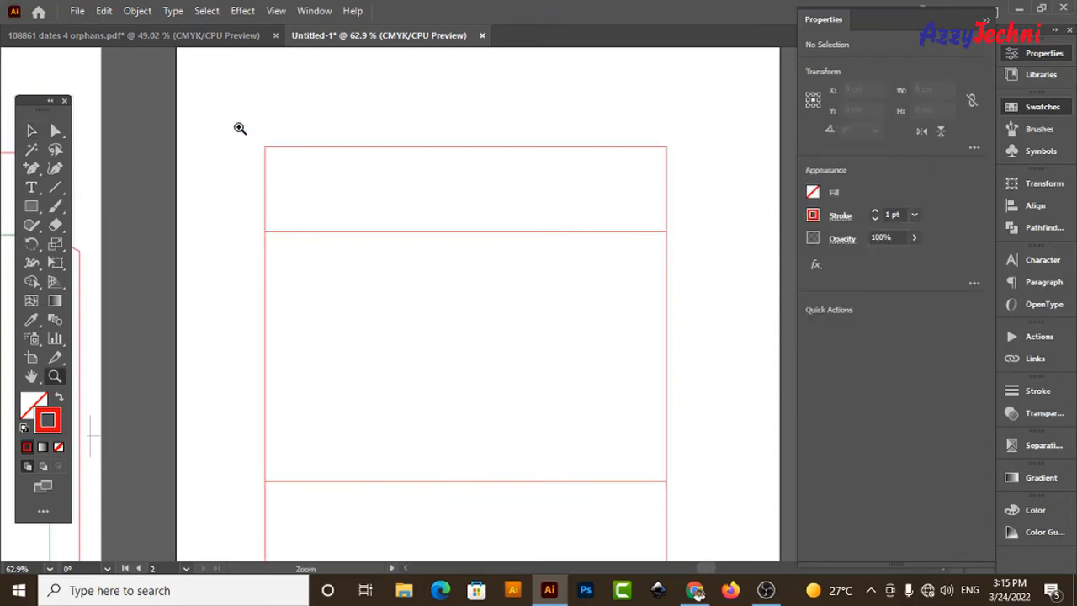
left_click_drag(219, 106, 830, 408)
key("v")
key("ctrl+0")
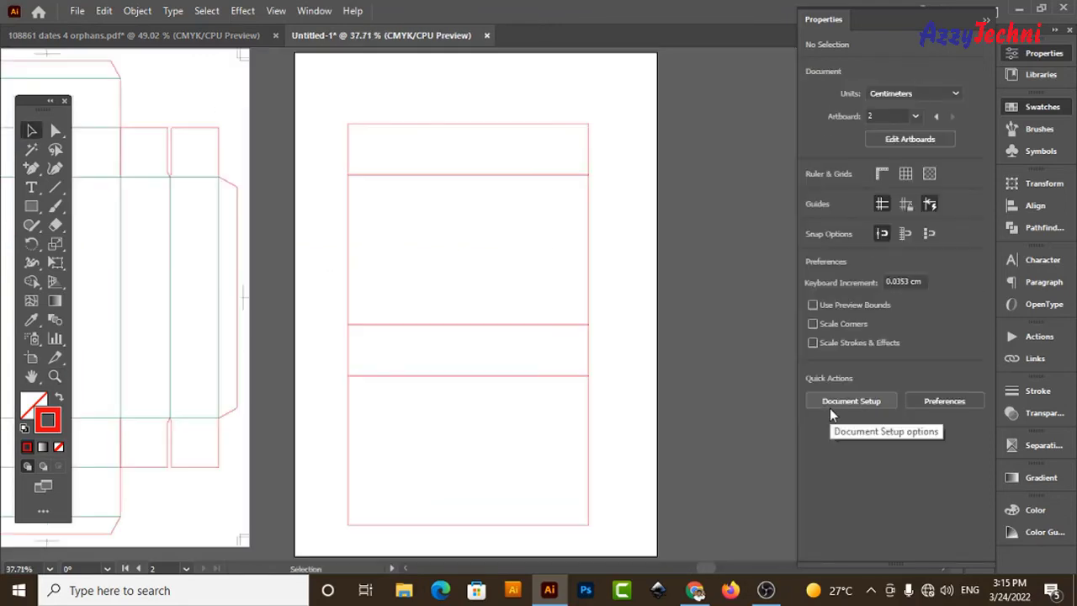
left_click_drag(516, 413, 573, 521)
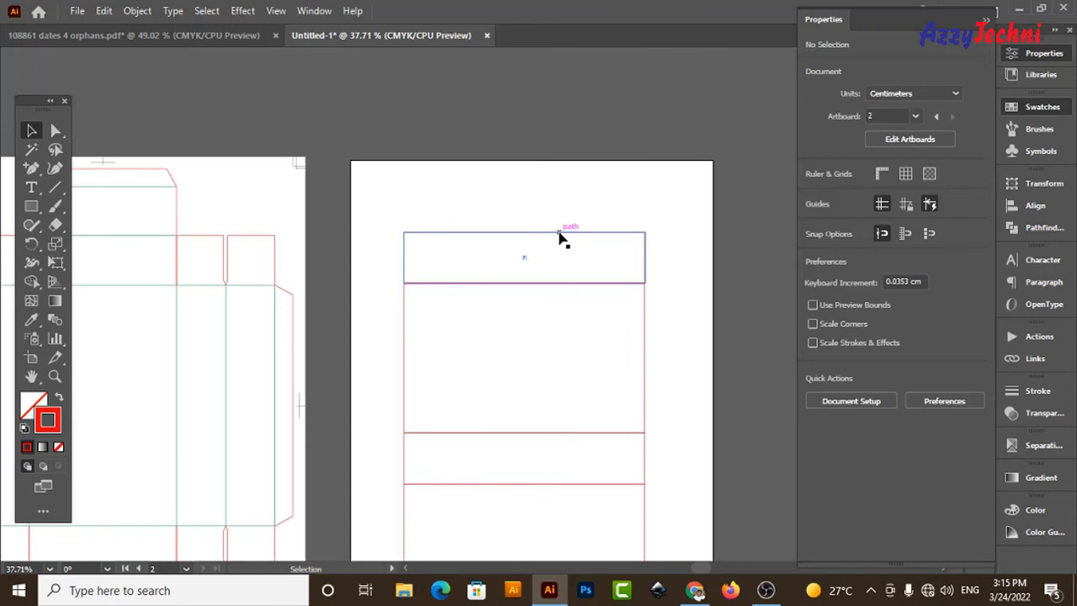
Duplicate the top strip upward and set the copy's height to 1.8 cm
left_click_drag(559, 237, 568, 187)
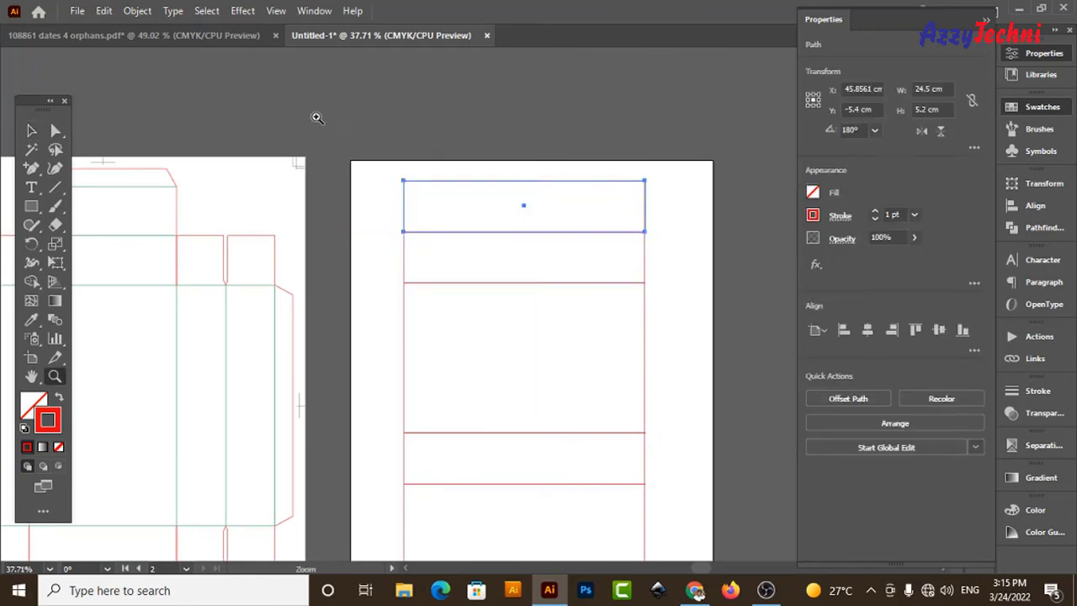
left_click(790, 521, "ctrl")
key("a")
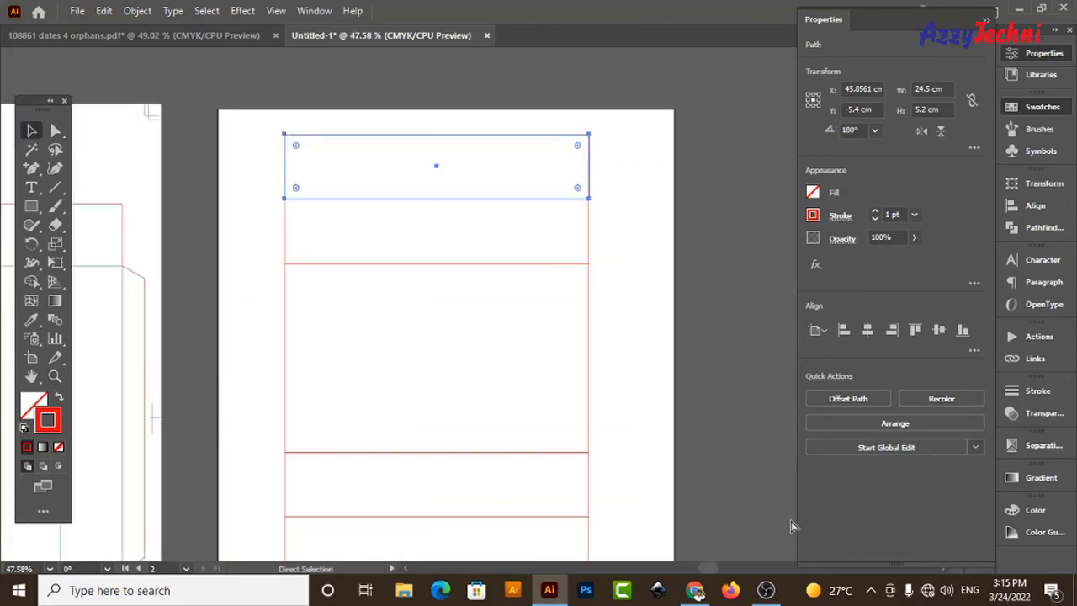
key("v")
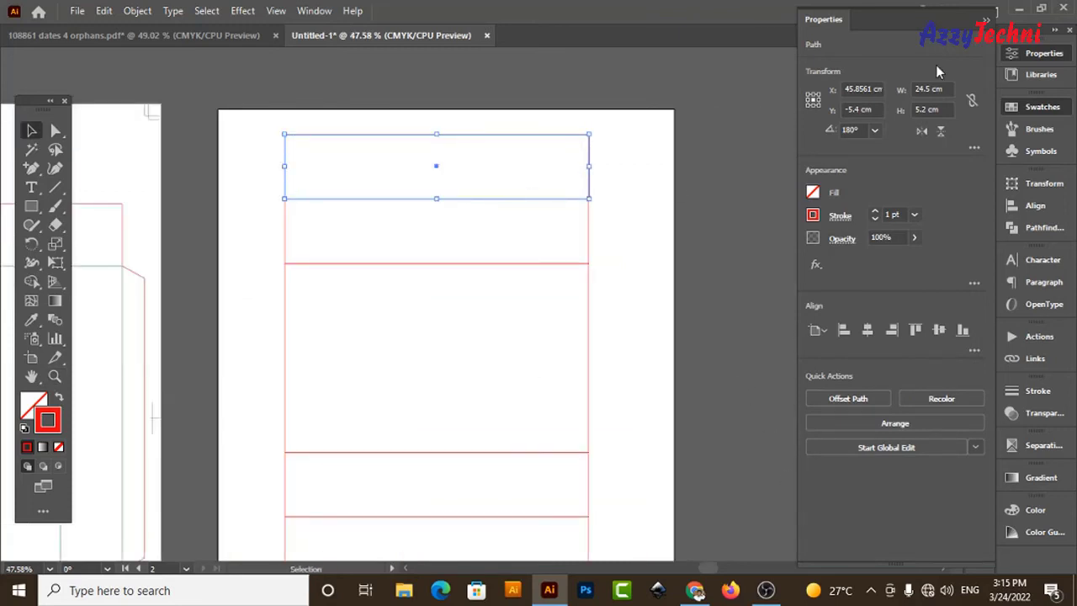
left_click(925, 110)
type("1.8")
key("Return")
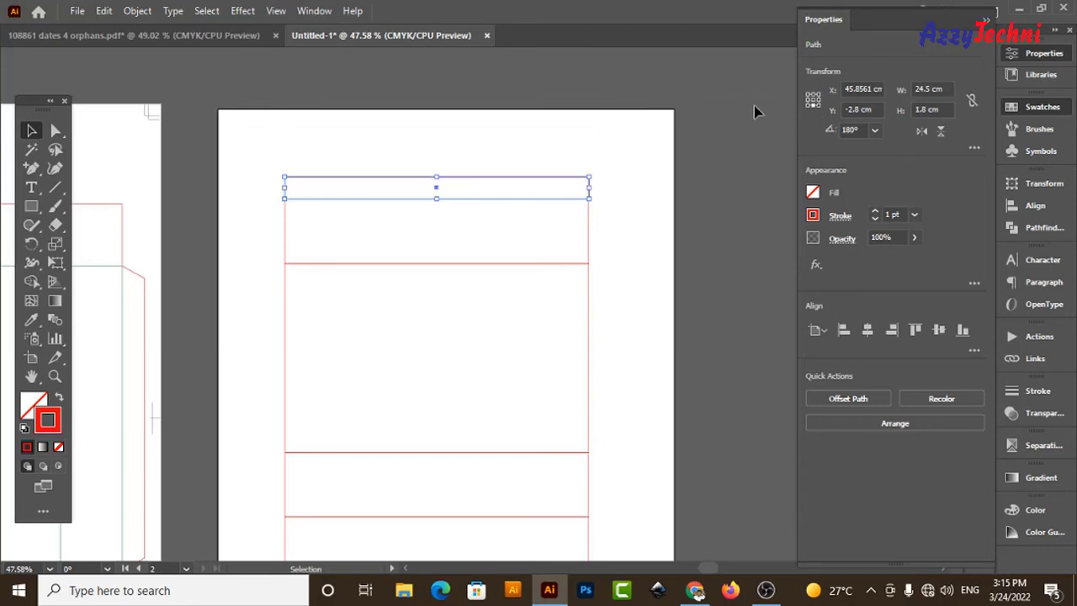
Move the flap's top-left corner point 1 cm inward
key("z")
key("a")
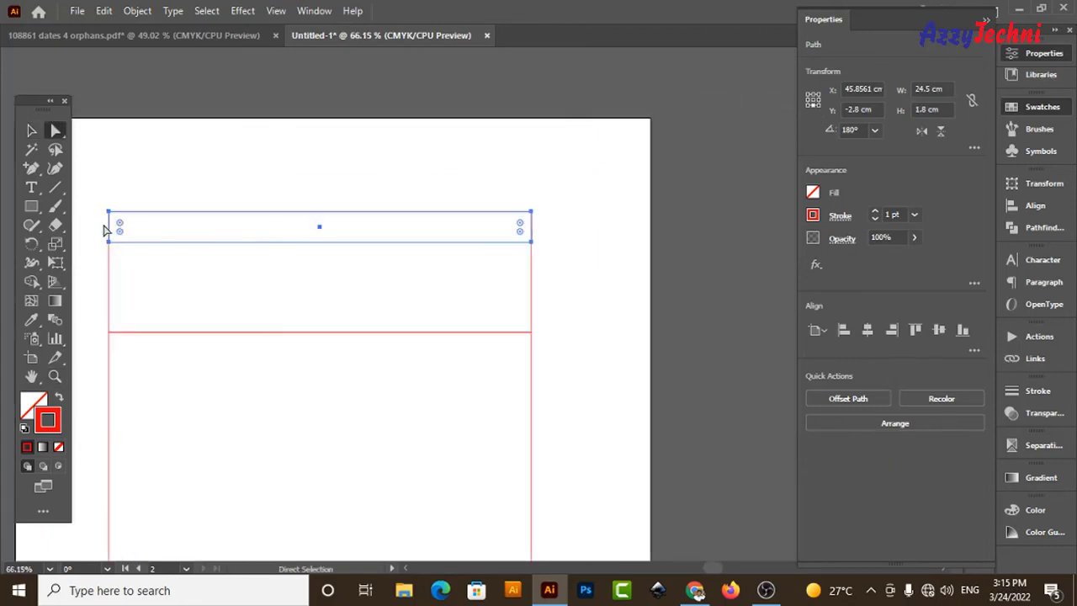
left_click_drag(93, 187, 137, 224)
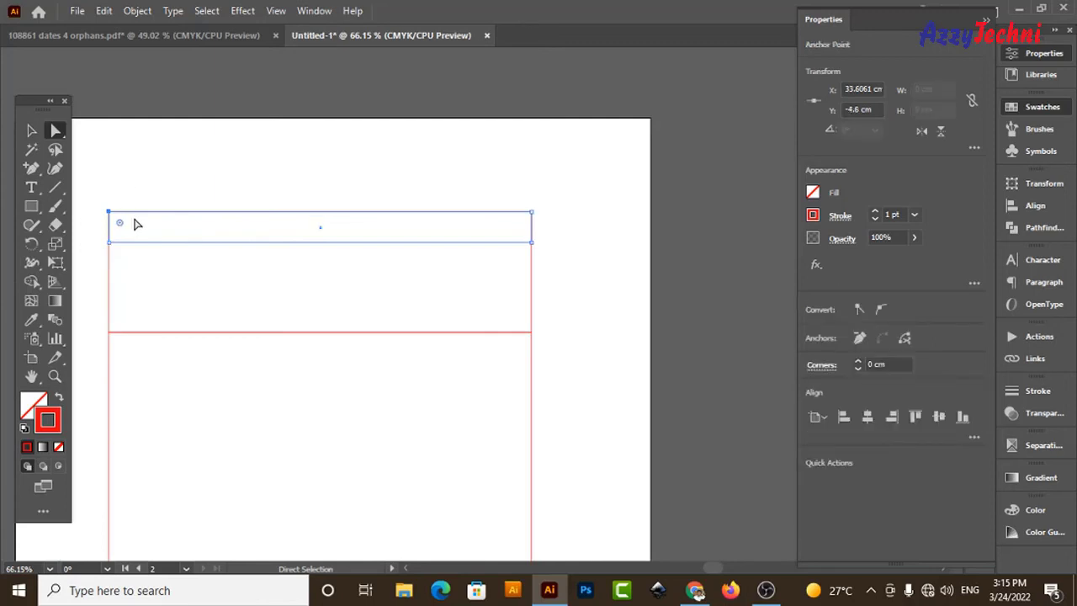
key("Return")
type("1")
key("Tab")
type("0")
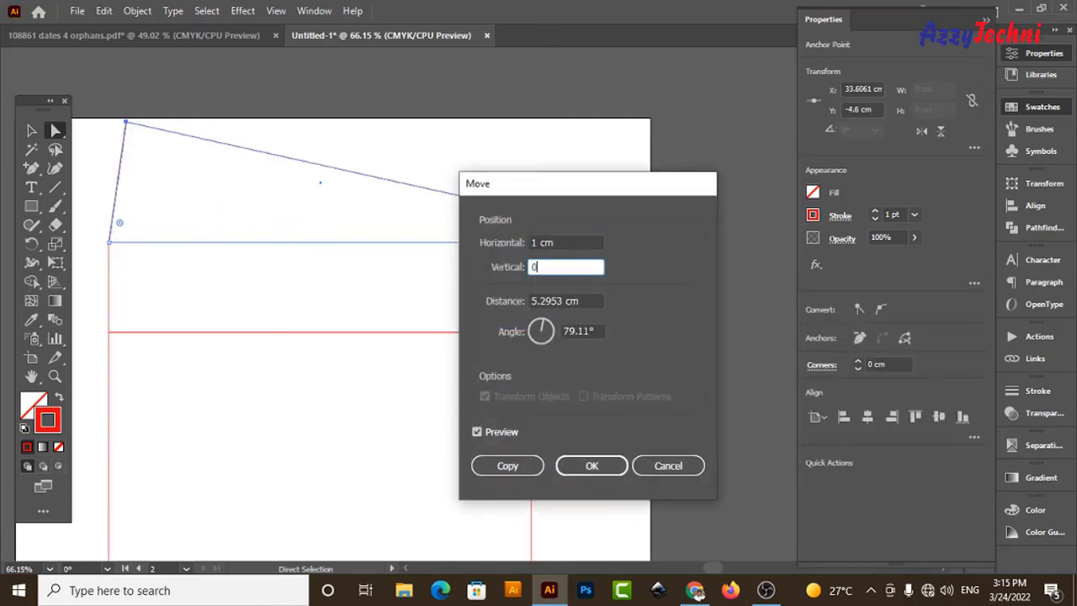
key("Return")
Move the flap's top-right corner point -1 cm inward to complete the taper
left_click_drag(507, 178, 548, 233)
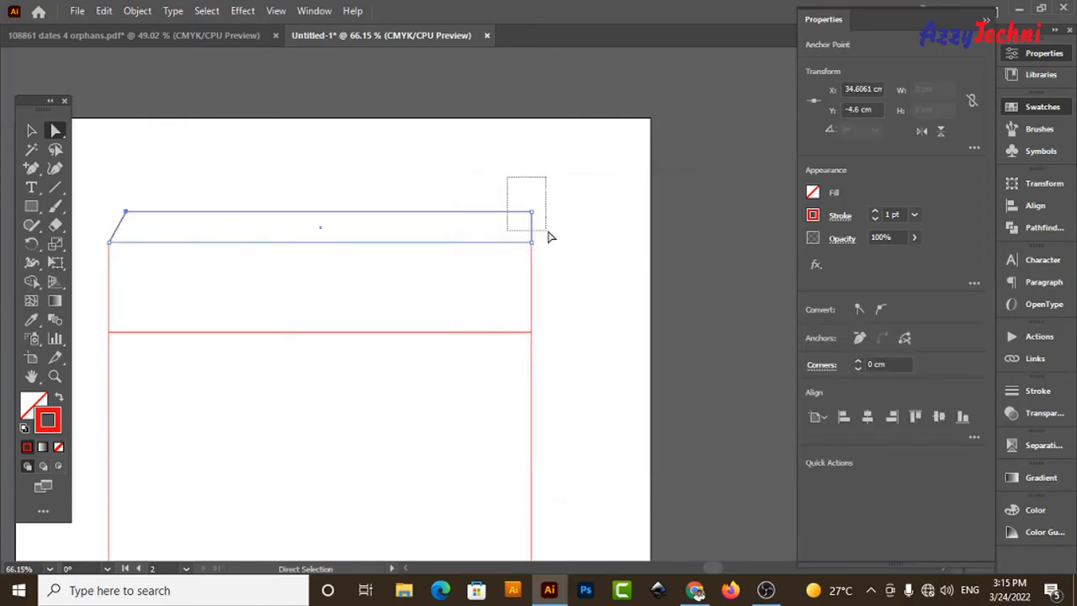
key("Return")
type("-1")
key("Tab")
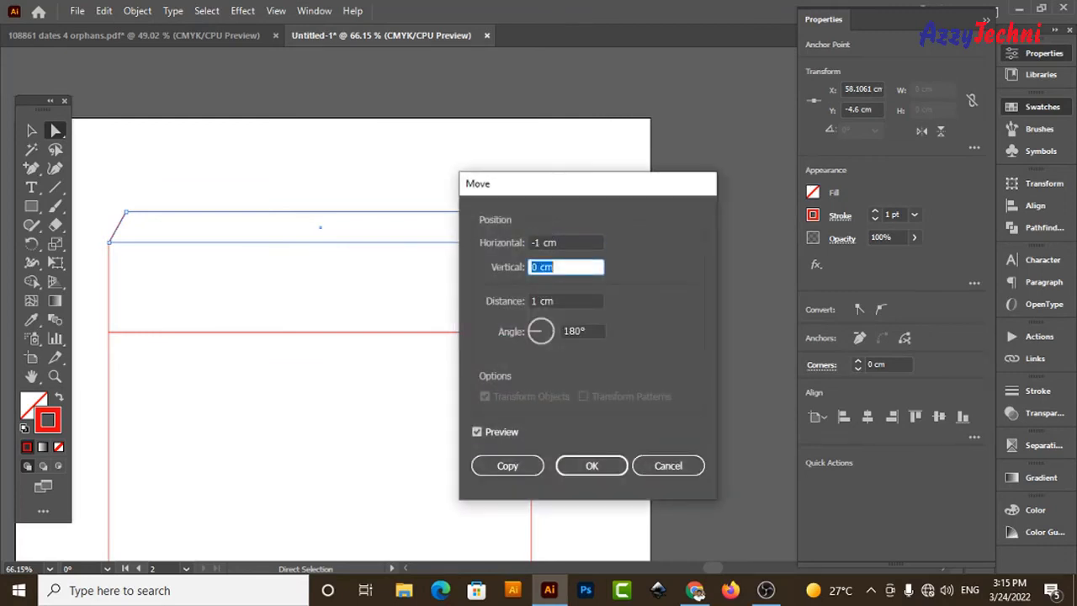
key("Return")
key("ctrl+minus")
key("ctrl+minus")
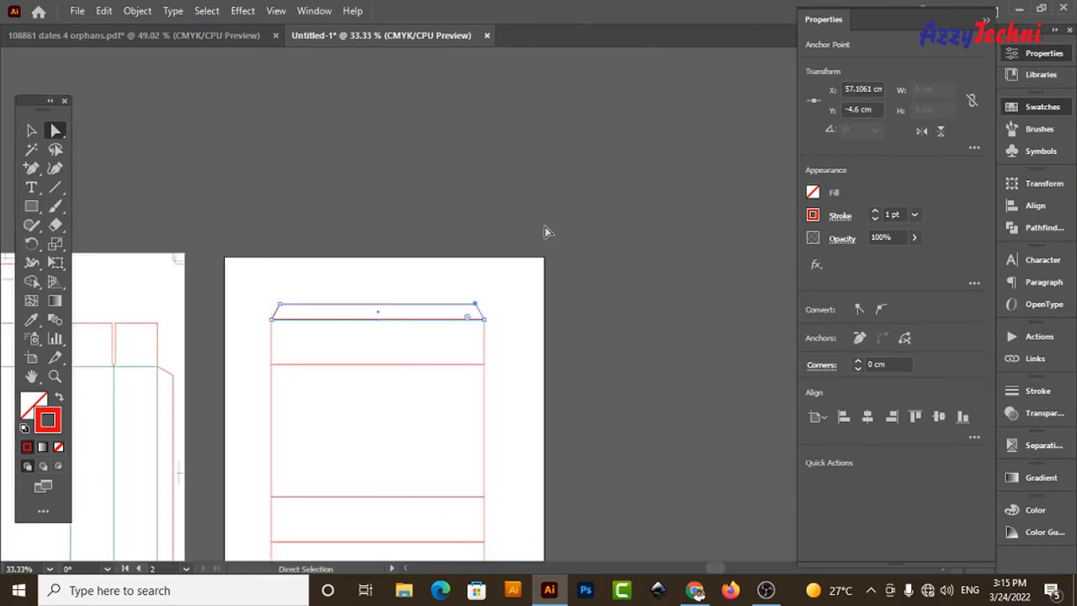
key("v")
left_click_drag(511, 341, 564, 253)
left_click(601, 269)
Resize the second artboard's panels so the tapered-top outline is 24.7 cm wide
scroll(601, 269, "up", 1)
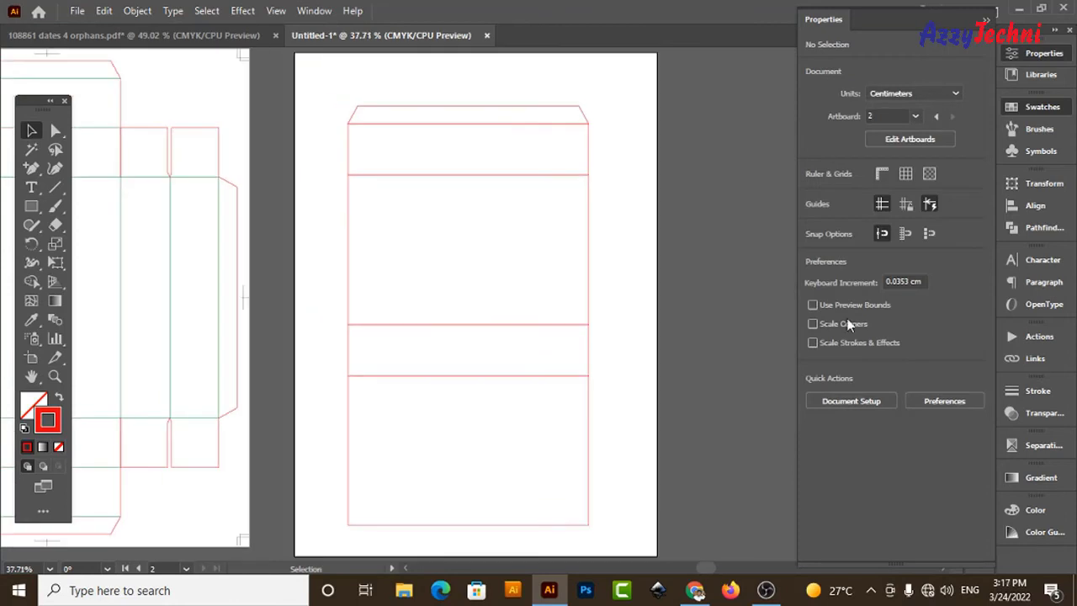
left_click_drag(314, 85, 614, 535)
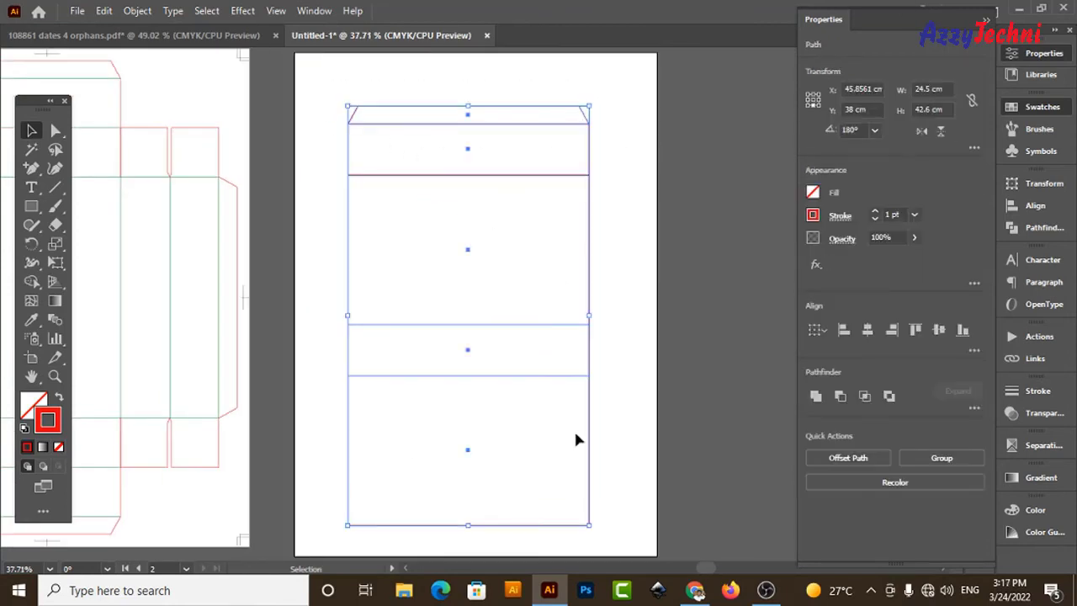
left_click(813, 101)
left_click(943, 88)
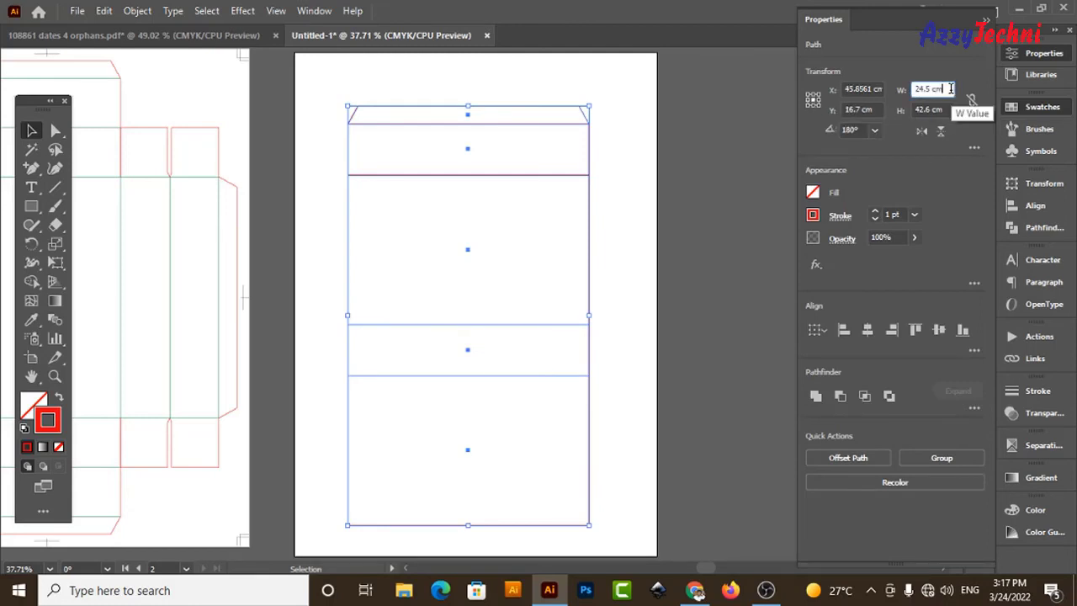
type("+")
left_click(545, 121)
key("a")
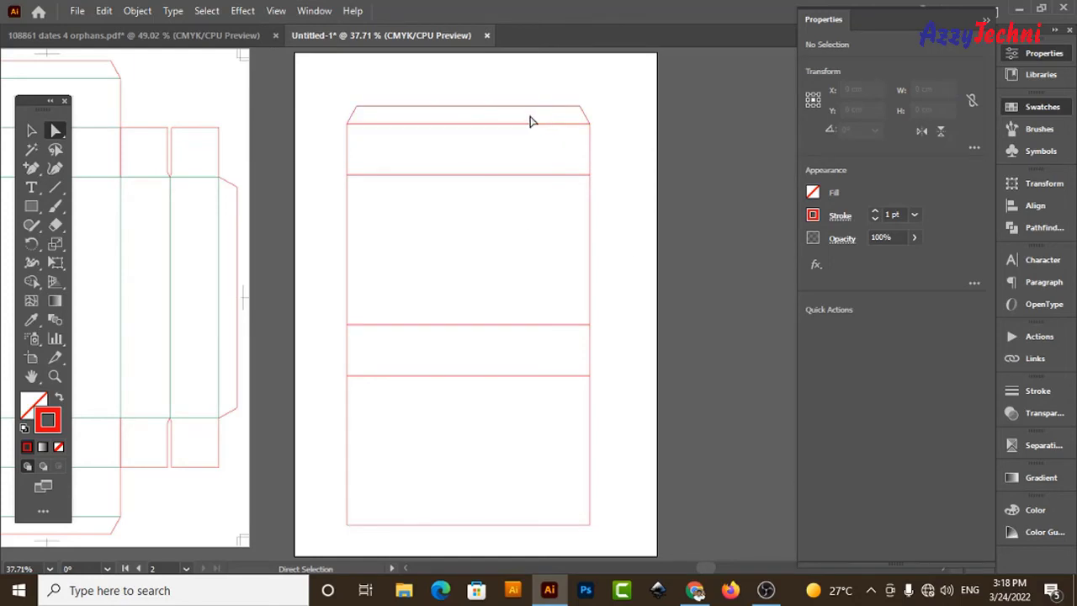
Delete the four inner horizontal lines from the tapered-top outline
left_click_drag(530, 118, 557, 408)
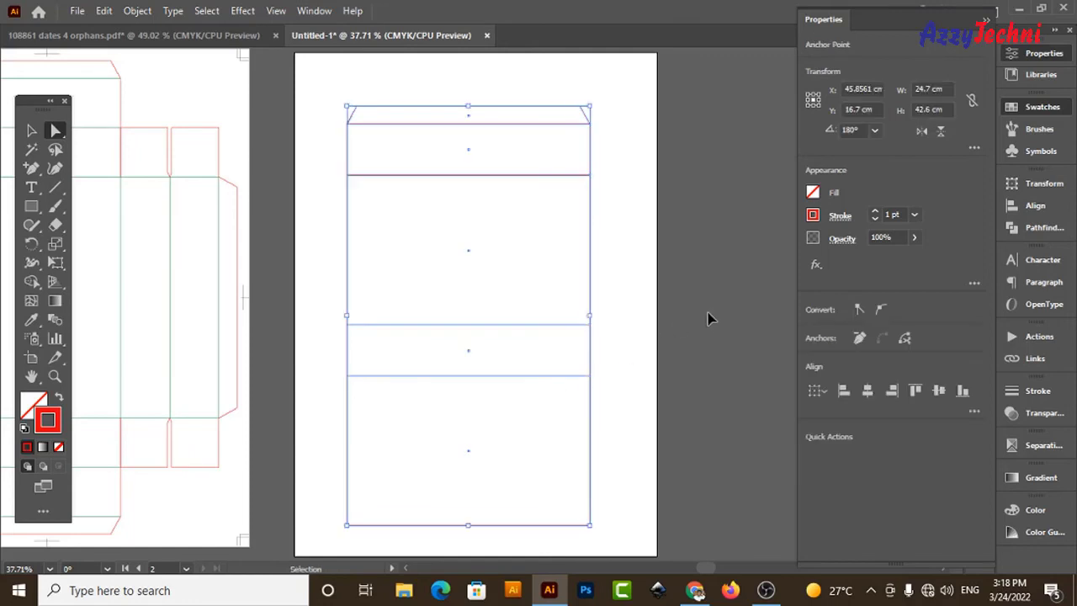
key("Delete")
left_click(705, 267)
Undo the deletion to restore the four horizontal fold lines inside the outline
key("v")
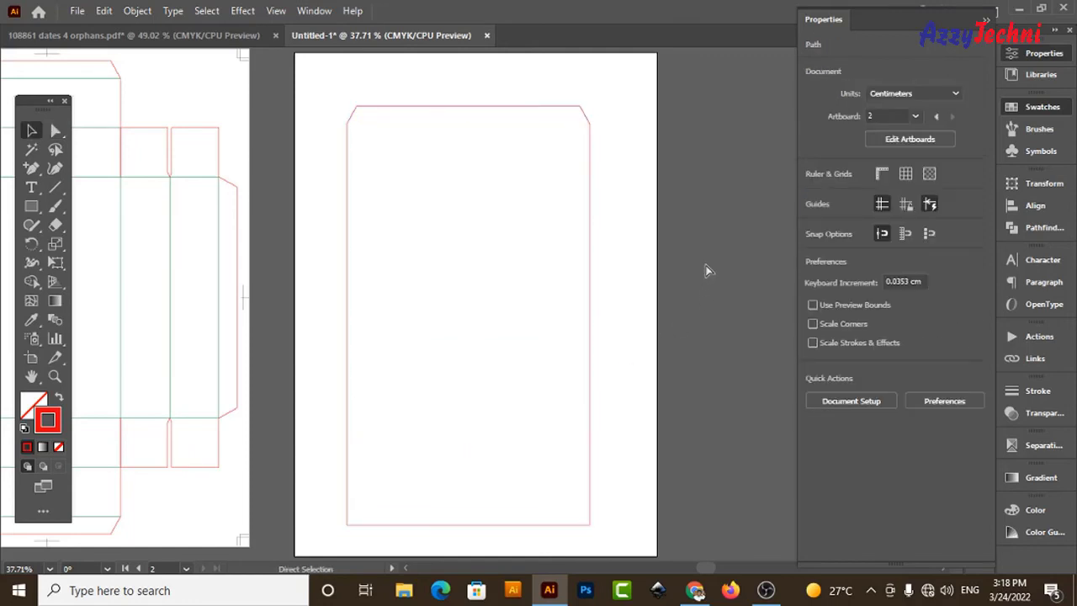
key("ctrl+z")
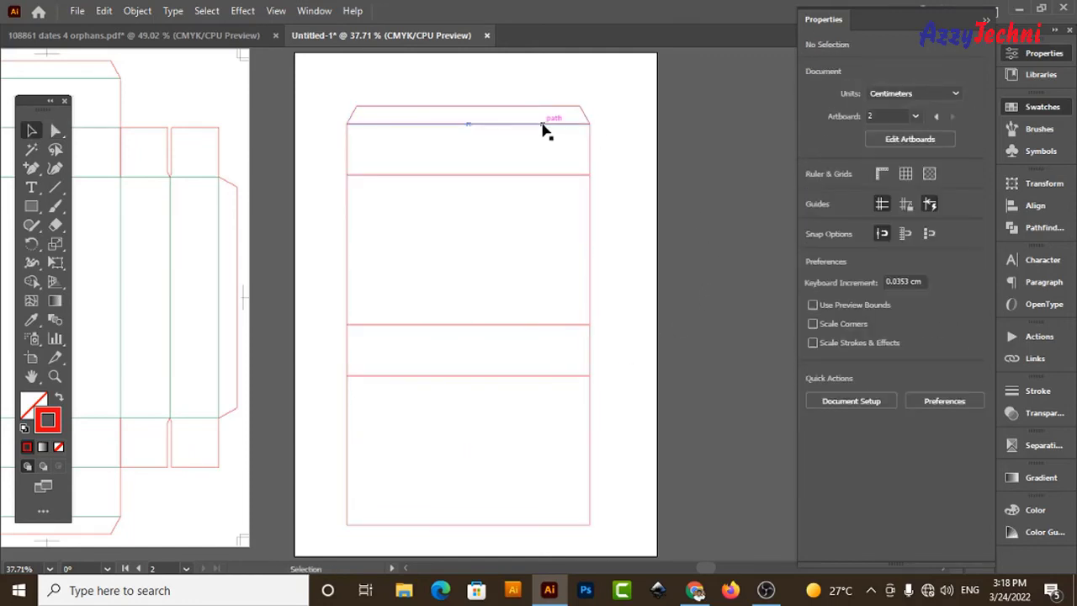
left_click(542, 126)
left_click(539, 155)
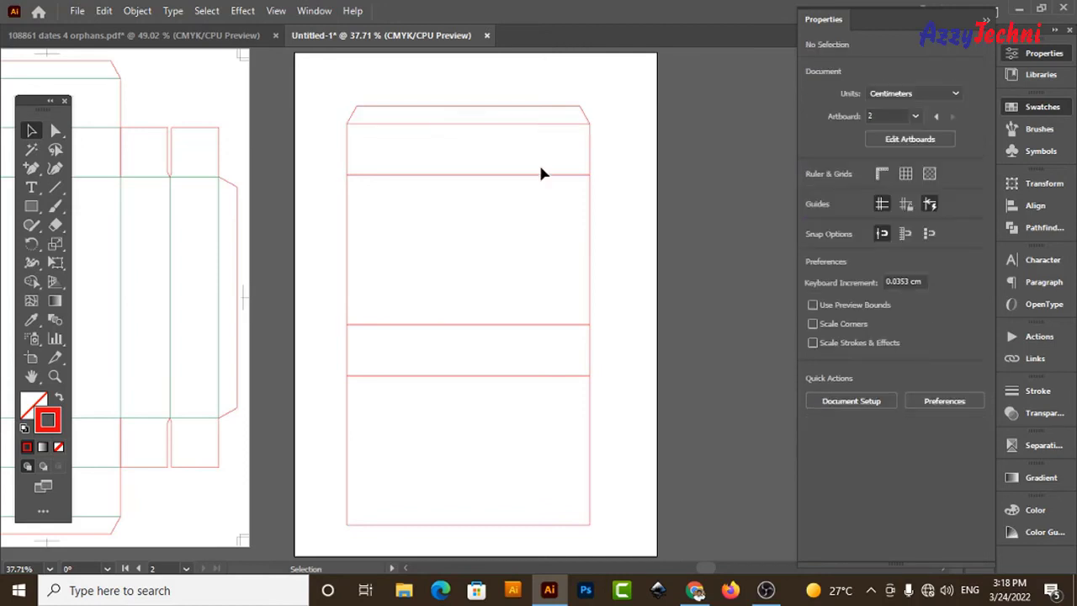
left_click(534, 325)
left_click(530, 357)
left_click(524, 376)
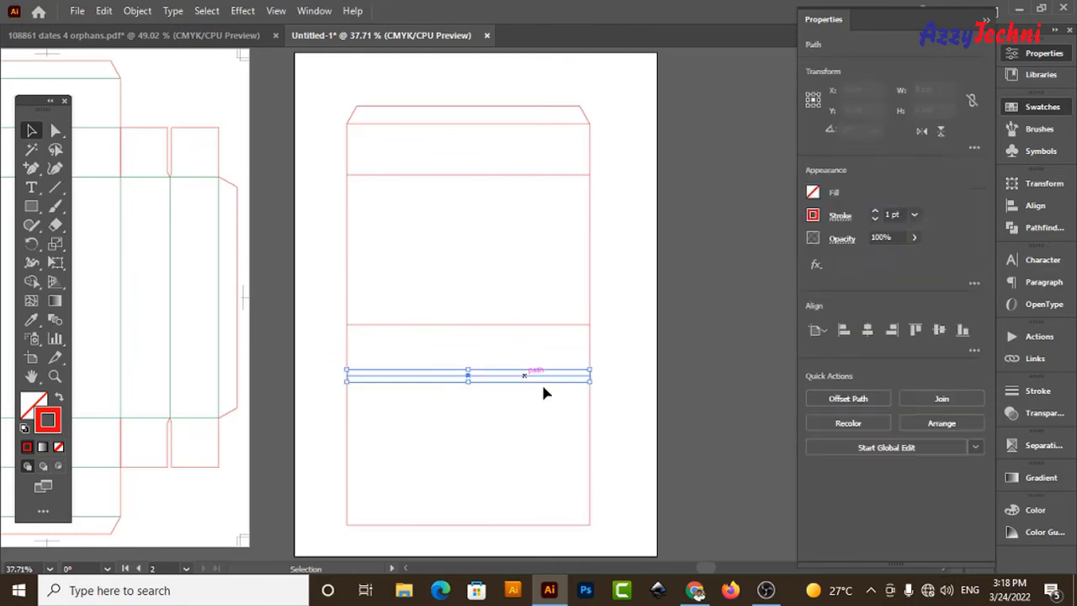
Stroke the four horizontal fold lines green from Swatches, keeping the outline red
left_click_drag(531, 407, 561, 112)
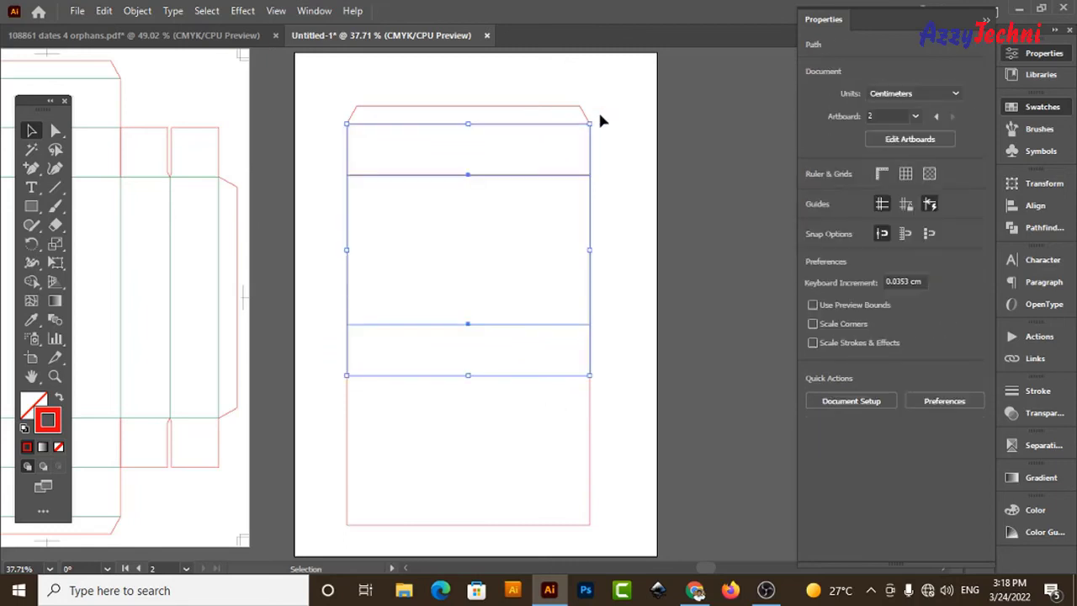
left_click(1041, 108)
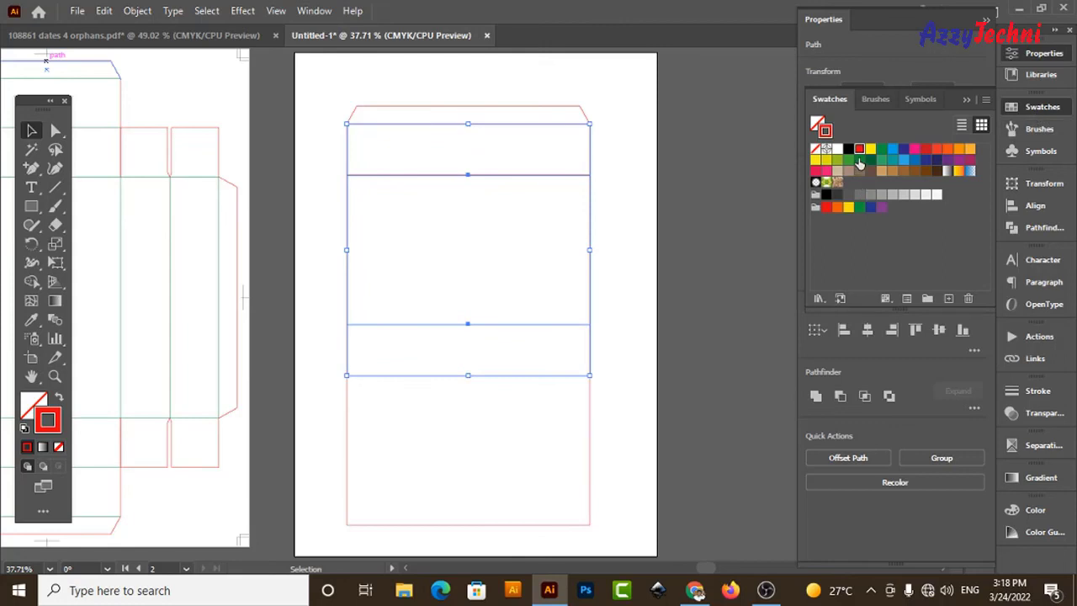
left_click(859, 159)
left_click(661, 211)
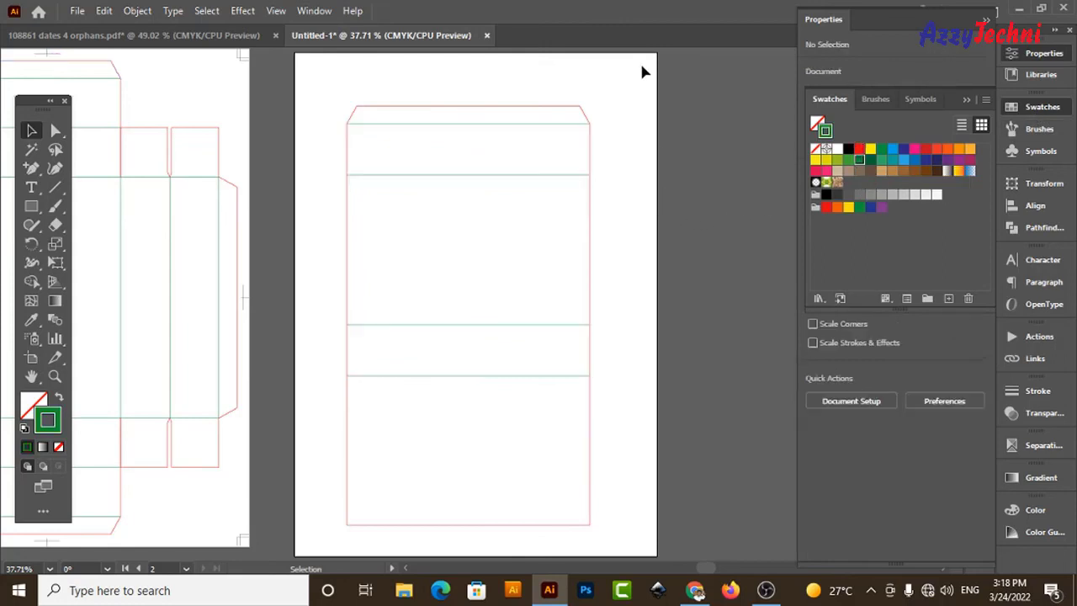
left_click_drag(643, 65, 324, 547)
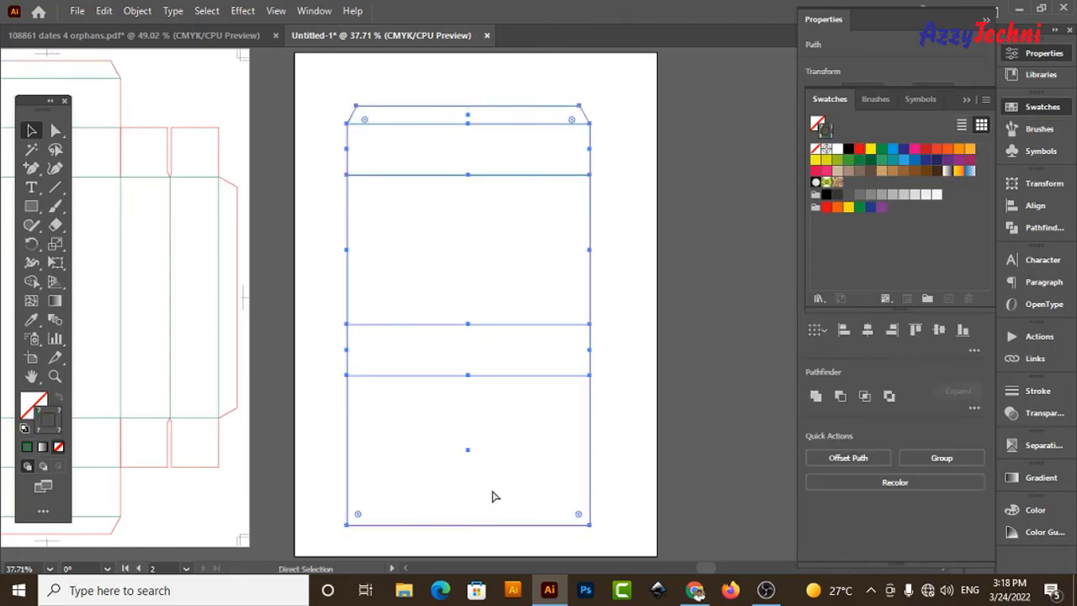
Move the tapered-top dieline onto artboard 1, rotate it 90° and align it over the first box
left_click(353, 407)
left_click_drag(353, 407, 577, 370)
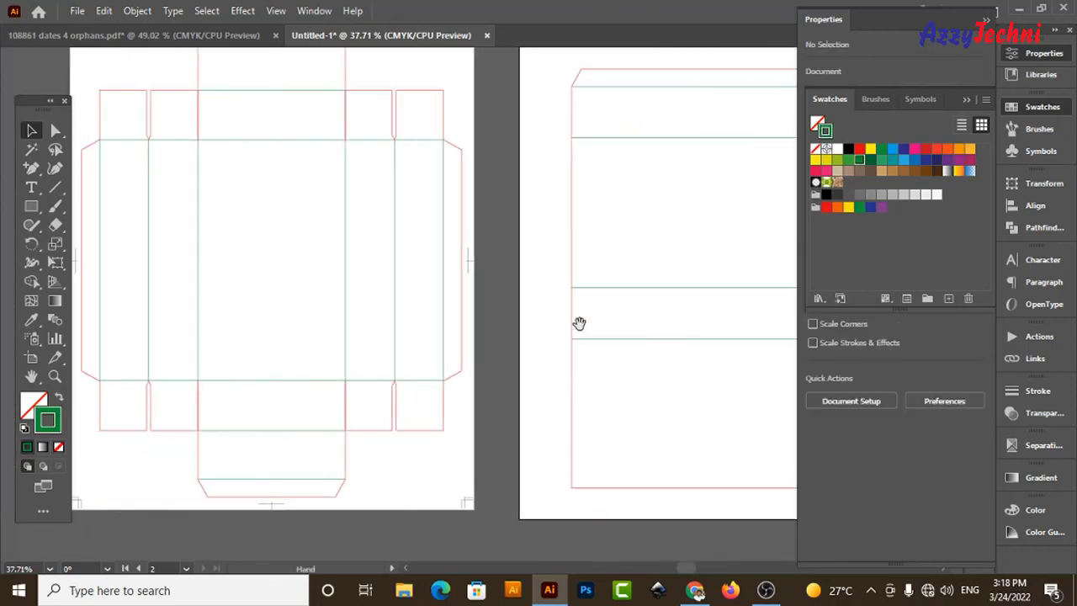
left_click_drag(660, 291, 334, 317)
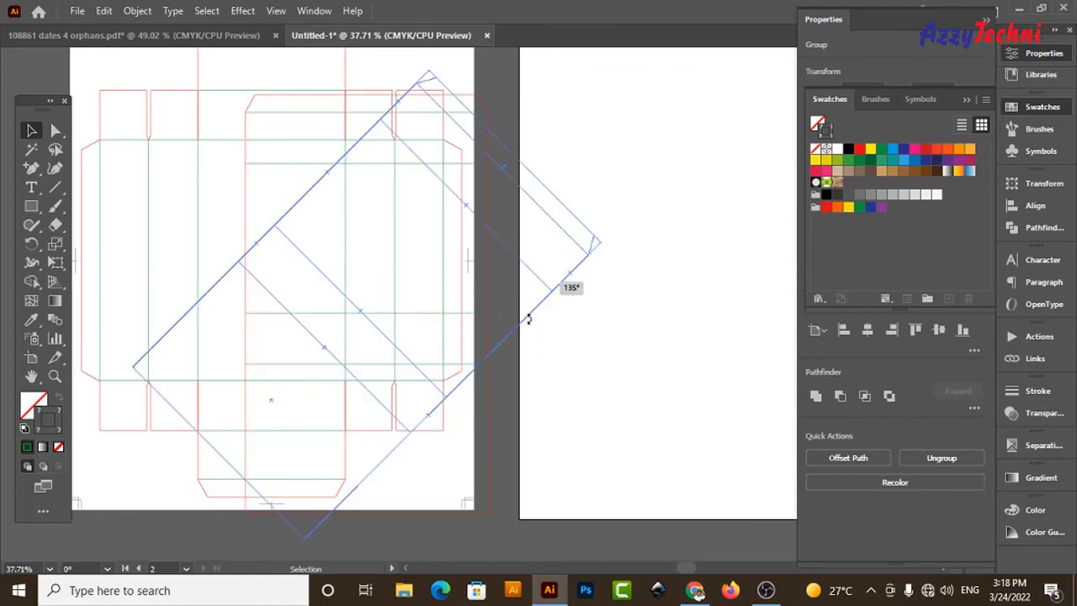
left_click_drag(496, 90, 533, 408)
scroll(314, 249, "up", 3)
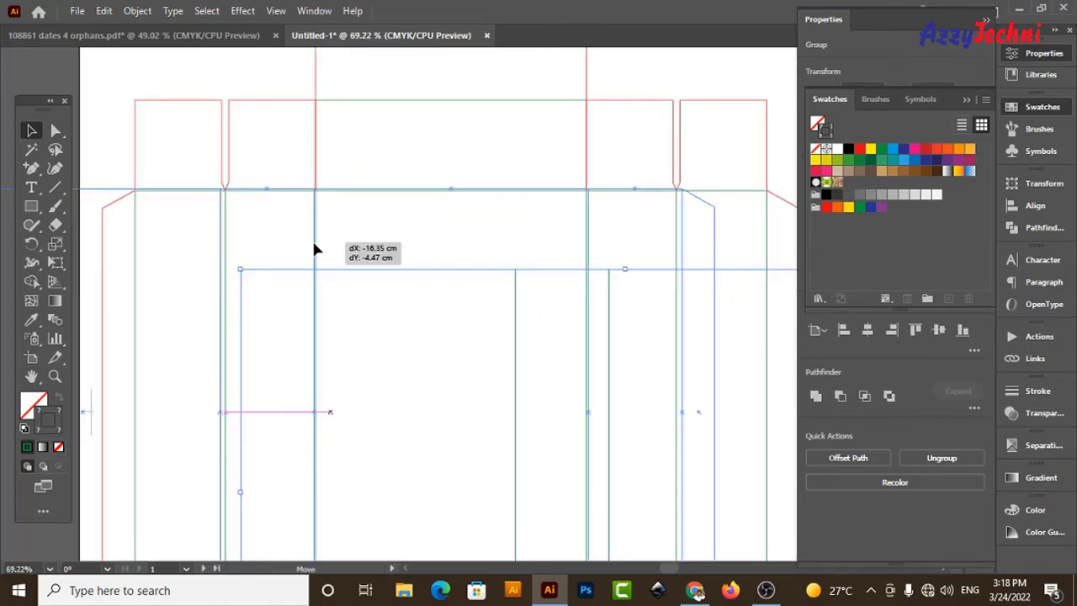
left_click_drag(314, 249, 390, 210)
Zoom in on the corner intersections to check the two dielines line up
key("z")
left_click_drag(260, 124, 670, 324)
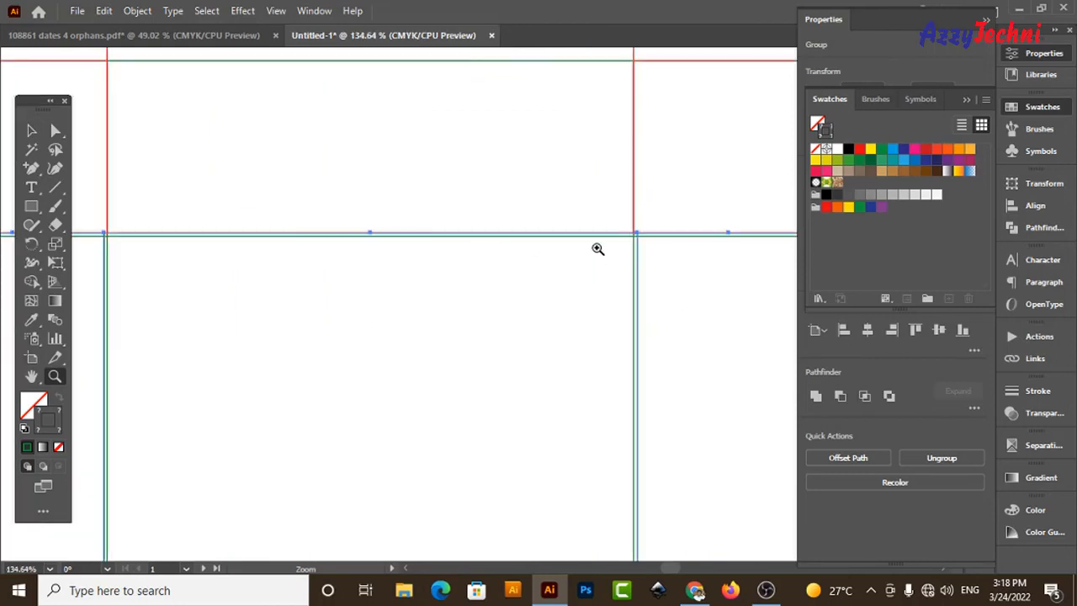
left_click_drag(139, 166, 296, 258)
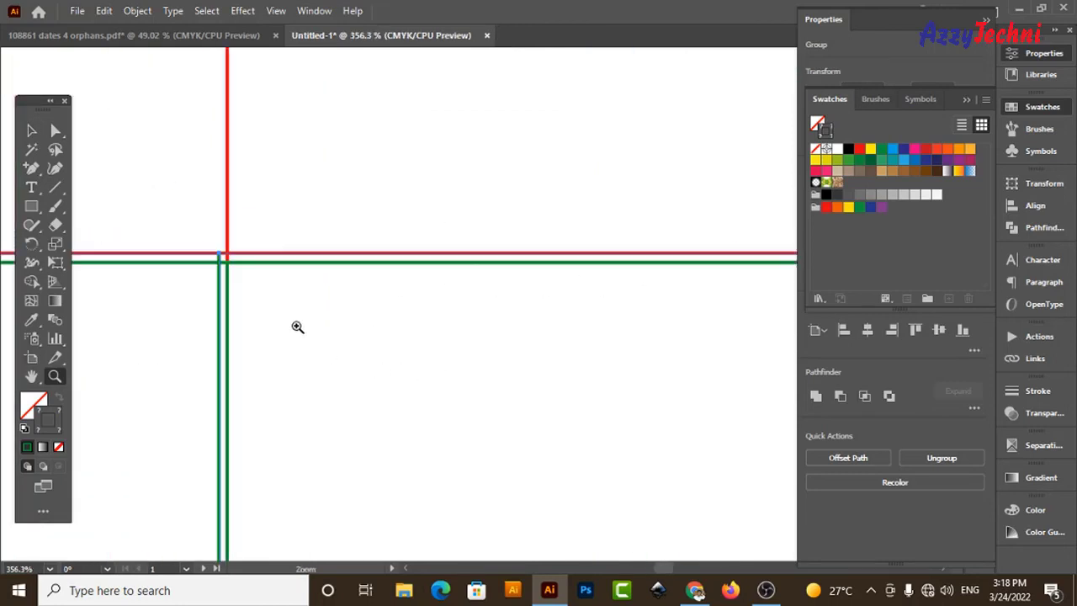
mouse_move(502, 327)
left_mouse_down()
mouse_move(305, 286)
mouse_move(740, 317)
mouse_move(603, 269)
left_mouse_up()
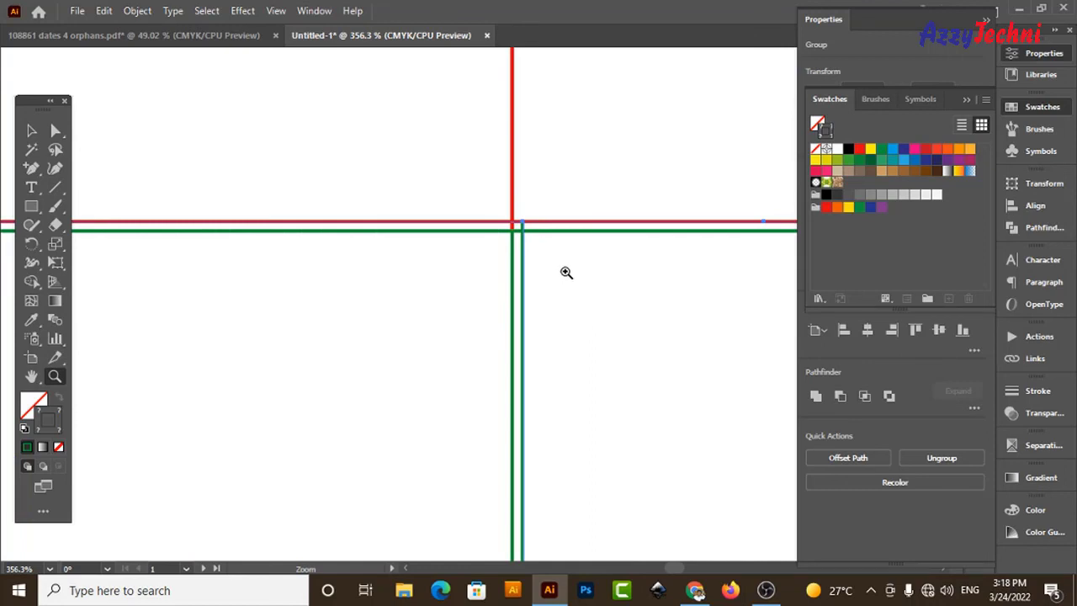
scroll(566, 272, "down", 8)
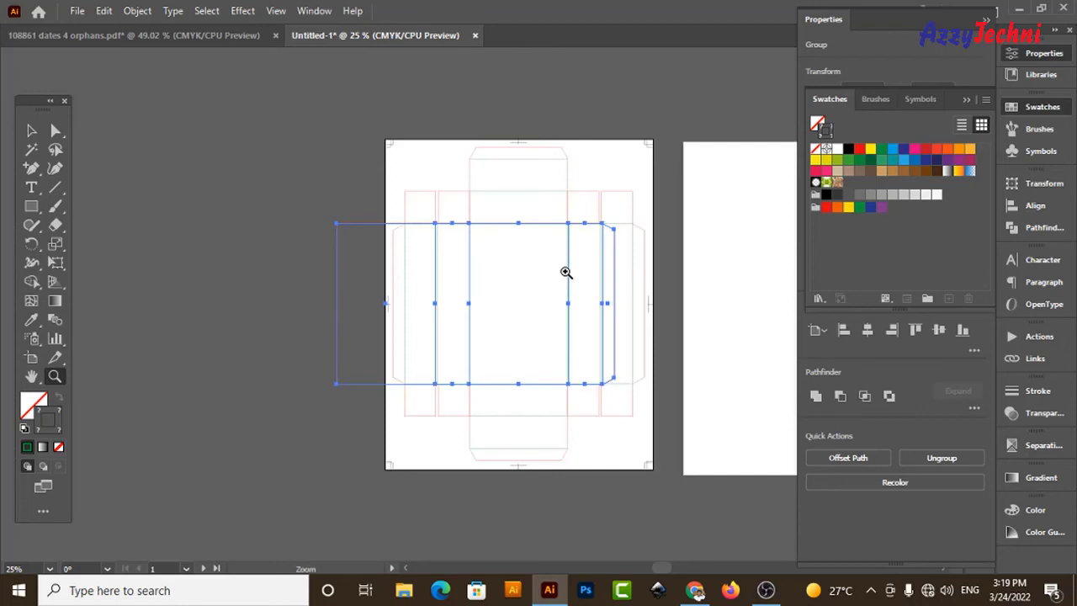
scroll(585, 380, "up", 2)
key("v")
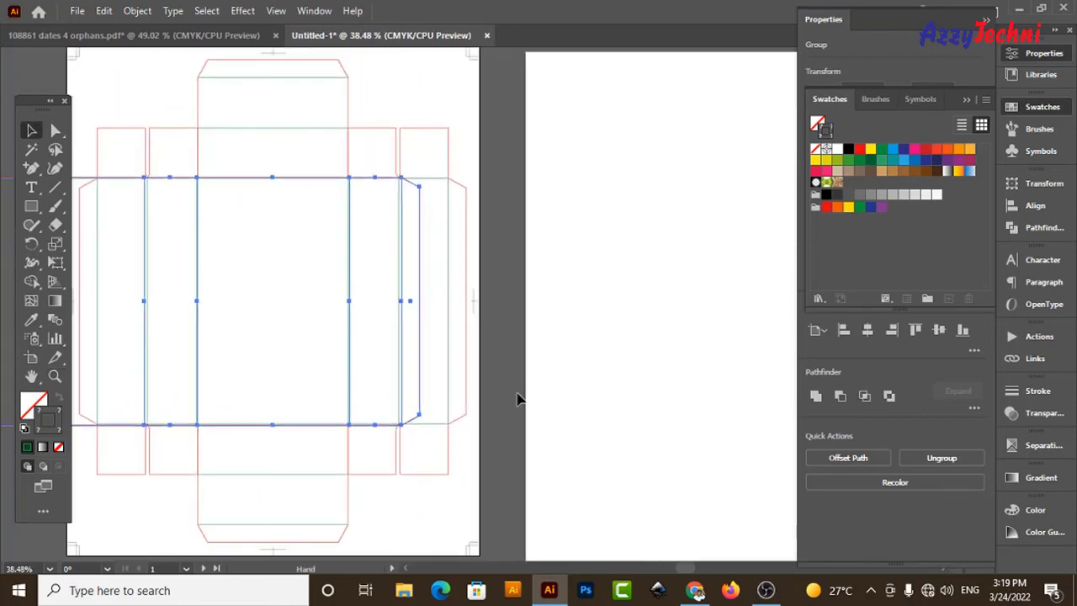
scroll(584, 380, "right", 3)
key("a")
Undo the move and add trim marks around the tapered-top dieline with Object > Create Trim Marks
key("v")
left_click(584, 380)
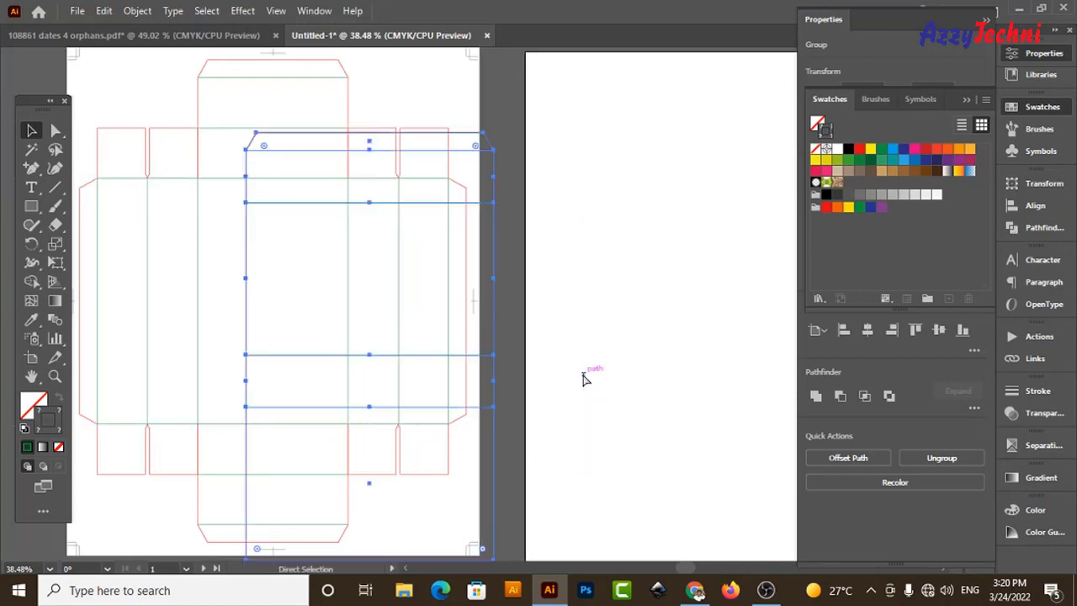
left_click_drag(584, 380, 469, 342)
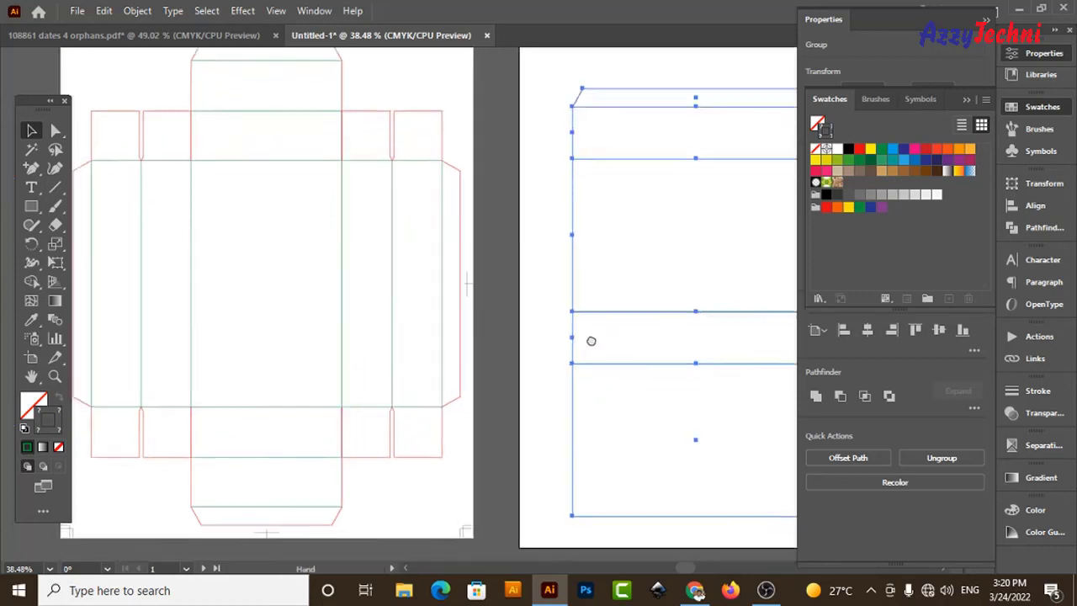
left_click(138, 10)
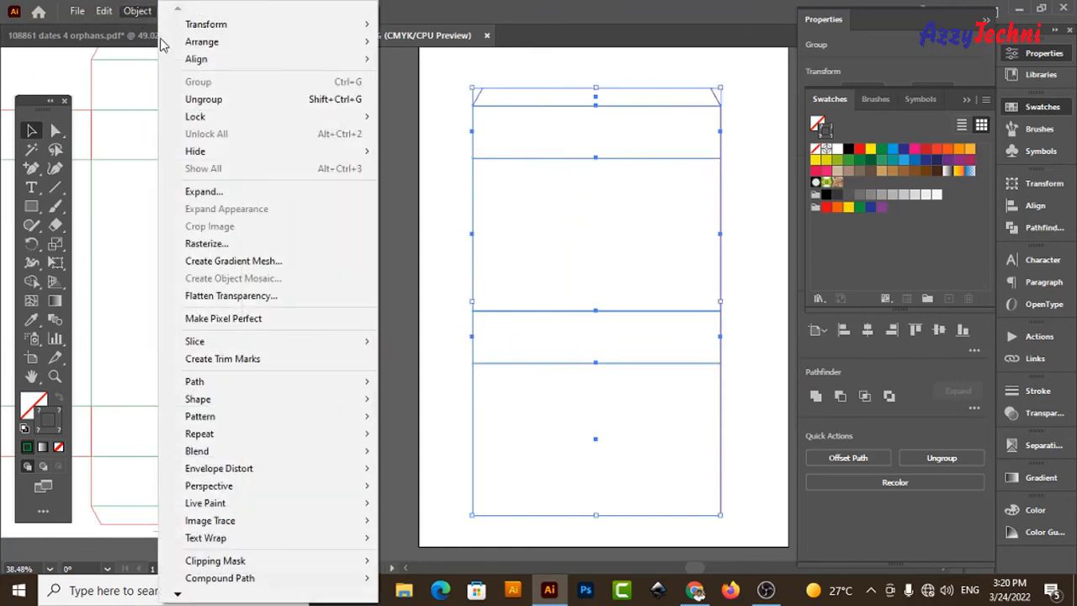
left_click(260, 358)
scroll(454, 295, "up", 2)
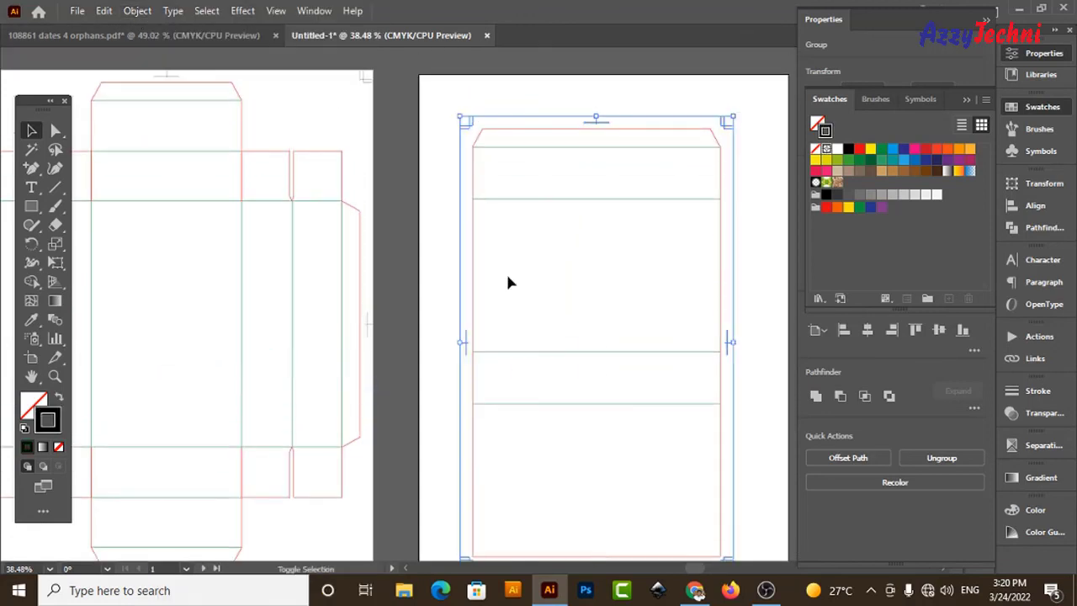
Replace Artboard 3 with a new artboard fitted around the trimmed tapered-top dieline
key("shift+o")
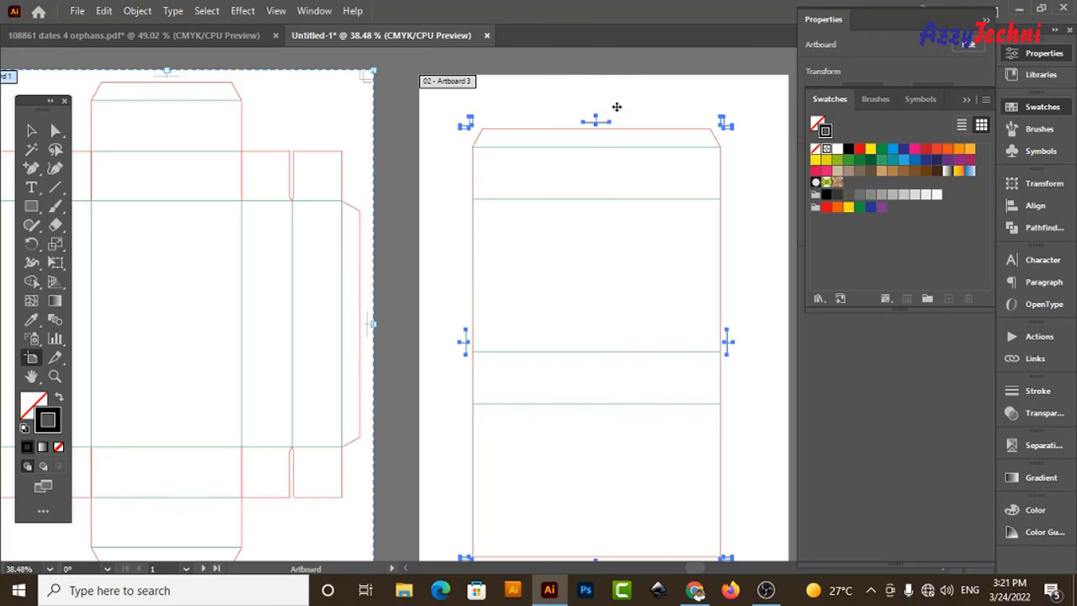
key("Delete")
left_click(594, 117)
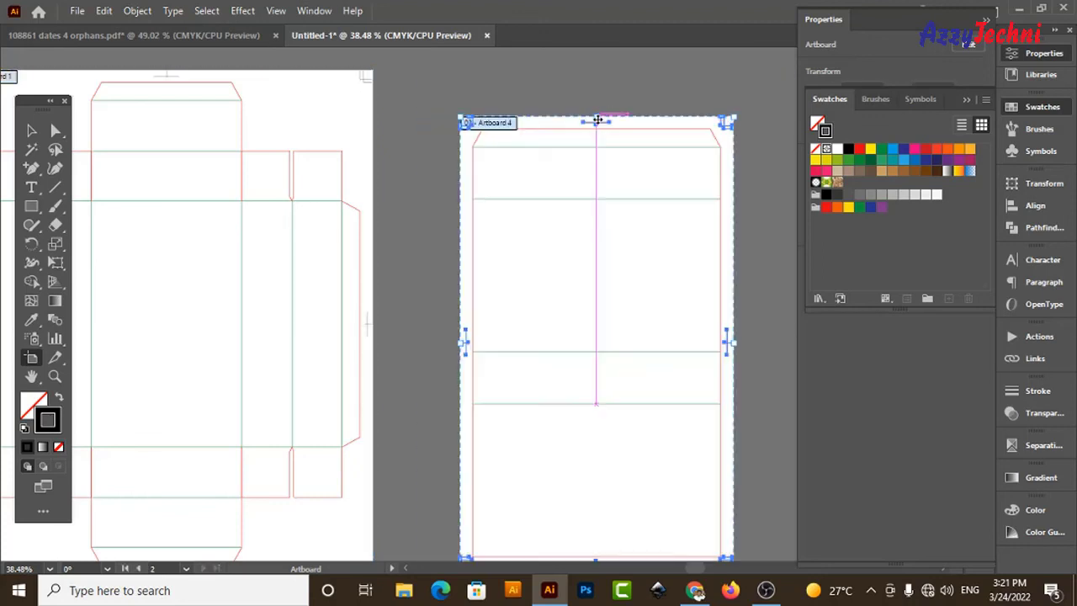
key("v")
key("ctrl+minus")
left_click(557, 199)
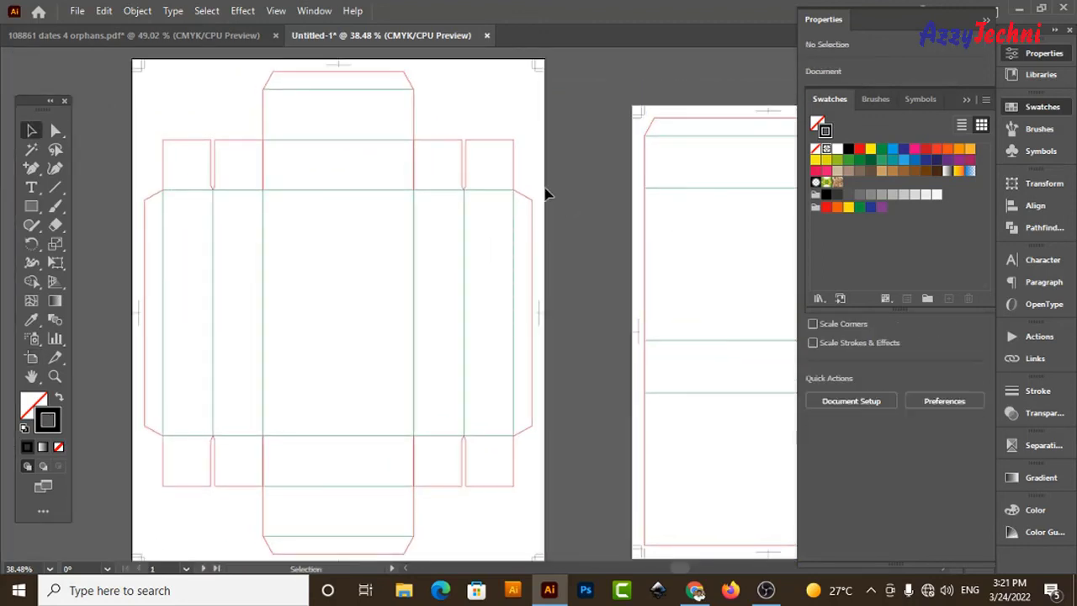
Select each dieline in turn to confirm both sit on their own artboards
scroll(544, 188, "right", 5)
left_click_drag(558, 173, 613, 254)
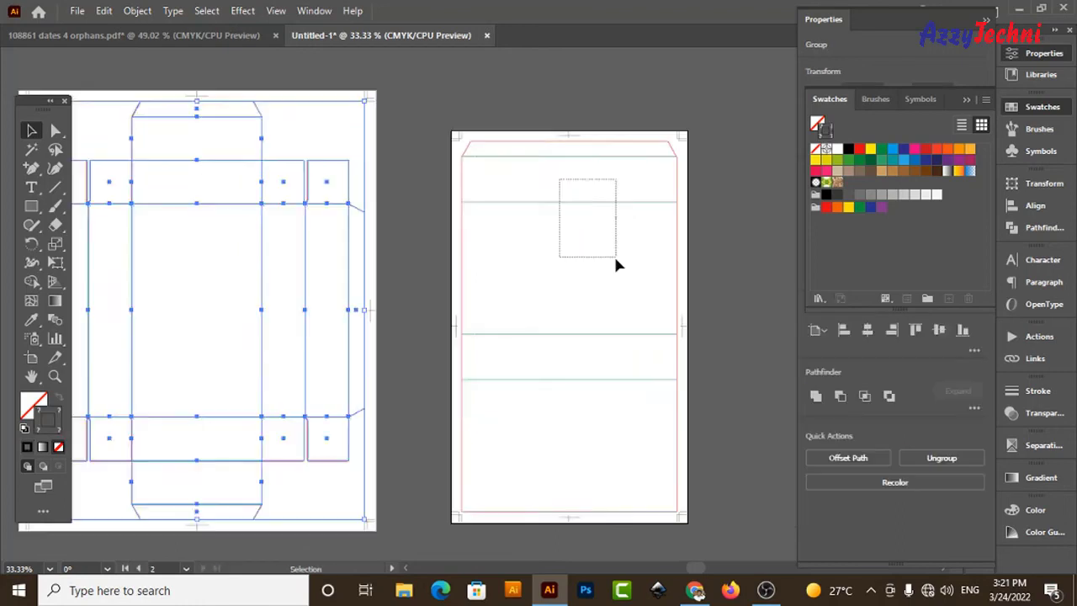
left_click(523, 173)
left_click_drag(500, 175, 580, 268)
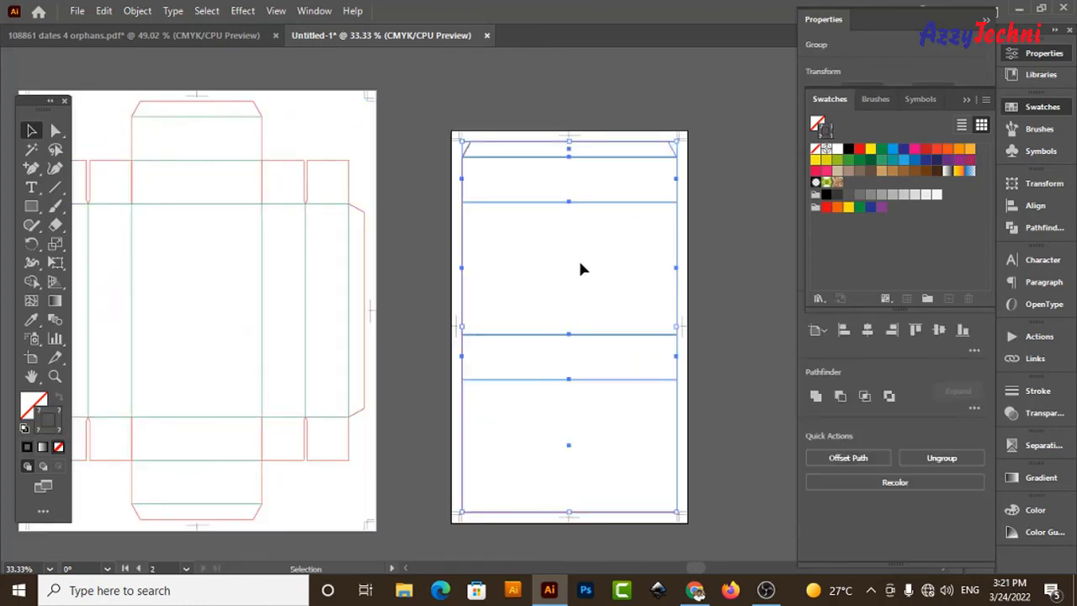
scroll(581, 278, "left", 3)
left_click(323, 203)
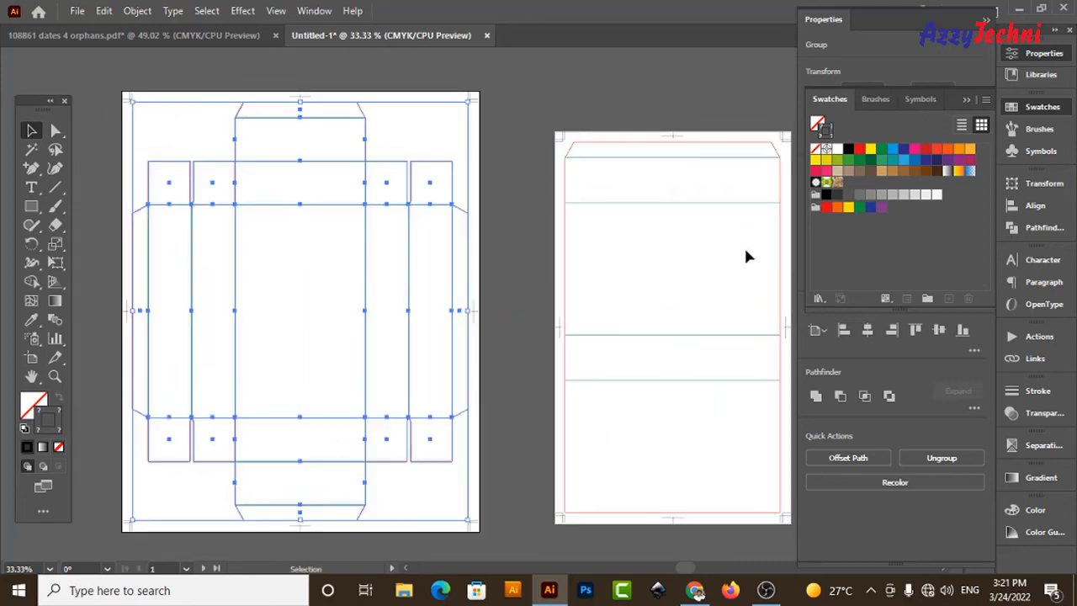
left_click(648, 179)
left_click(695, 270)
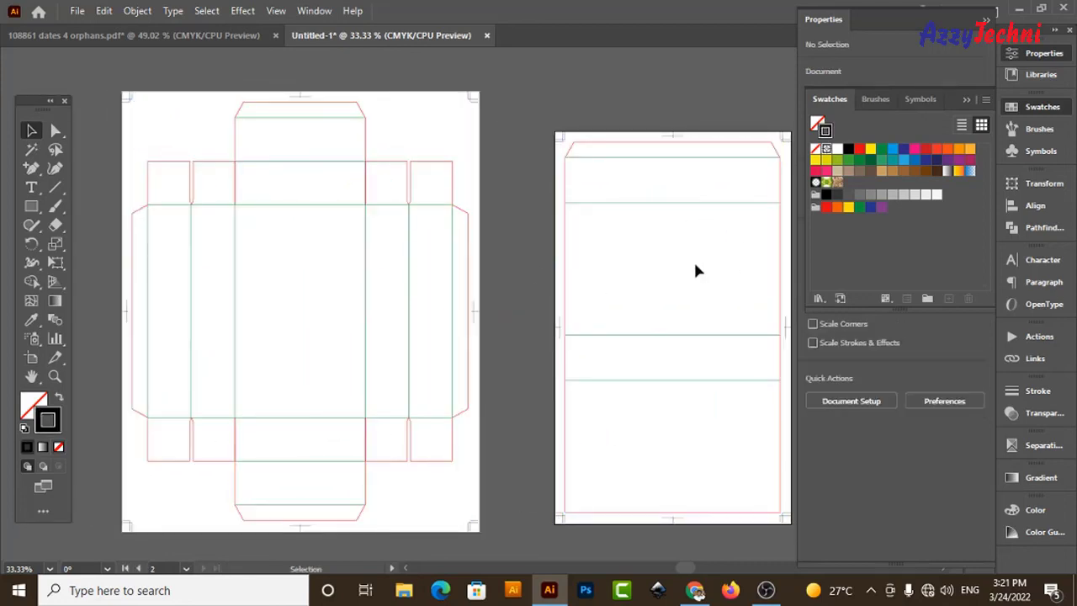